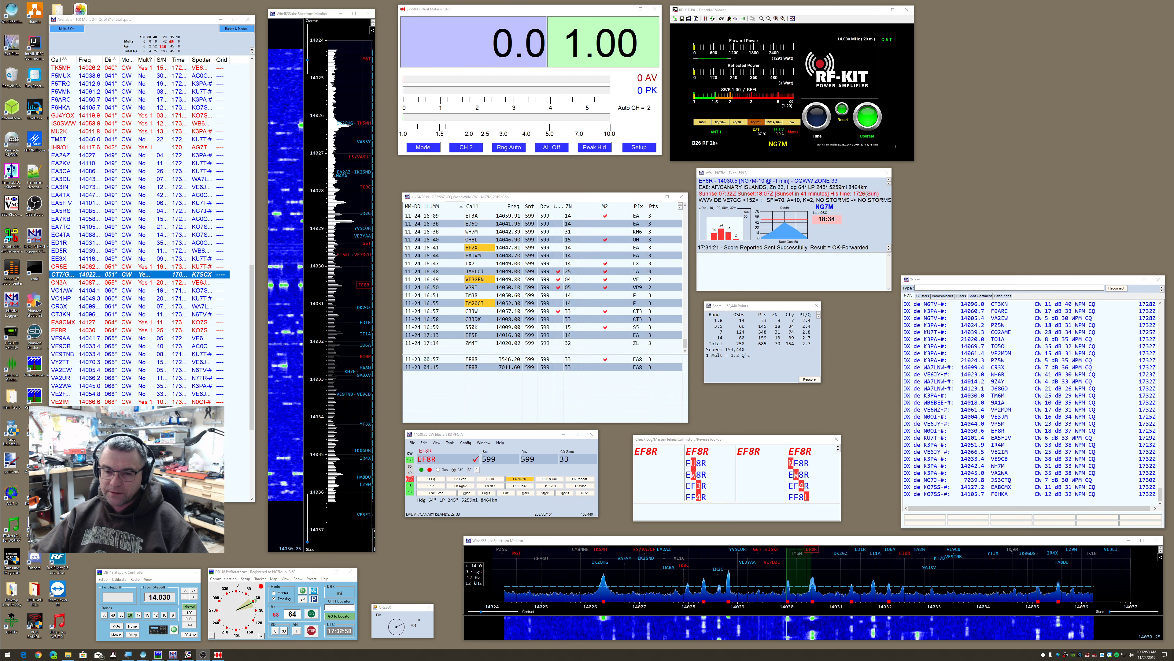
# Shorten the Available spots window and slightly reposition the entry, score and power meter windows
pyautogui.moveTo(140, 501); pyautogui.dragTo(140, 386)
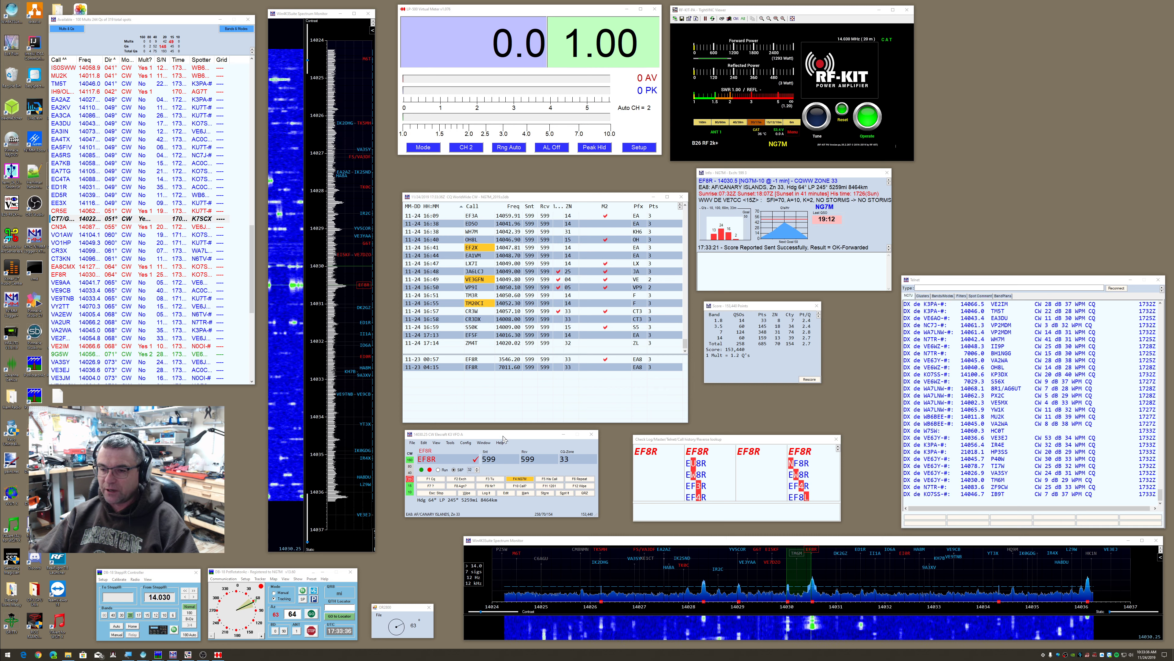
pyautogui.click(508, 445)
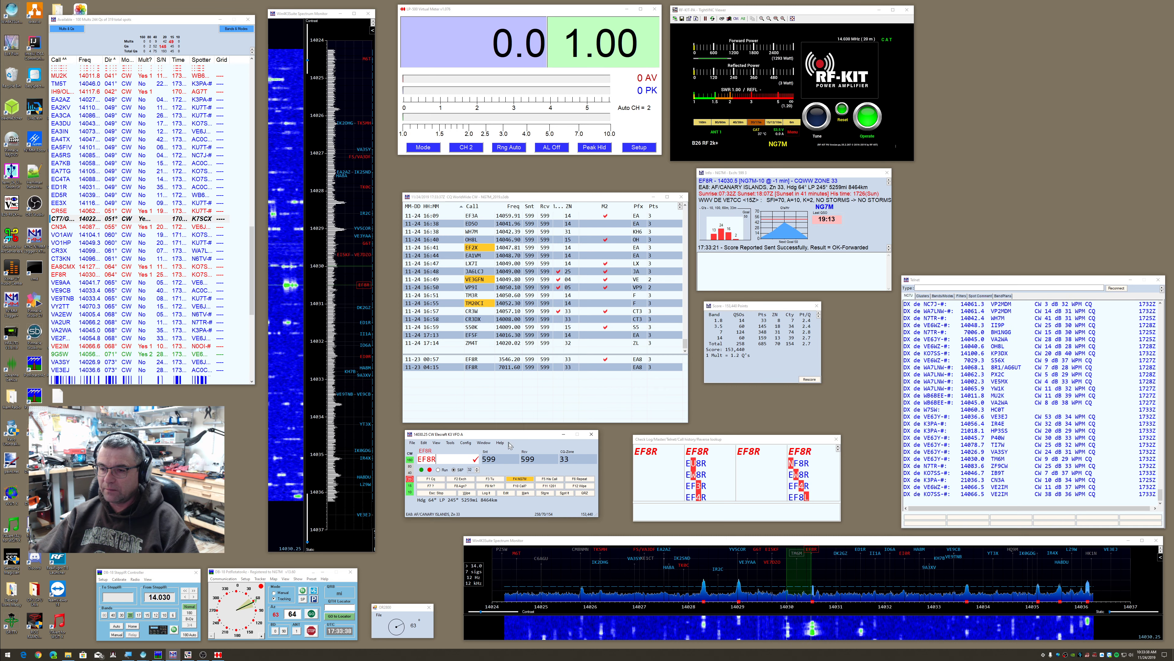
pyautogui.click(729, 323)
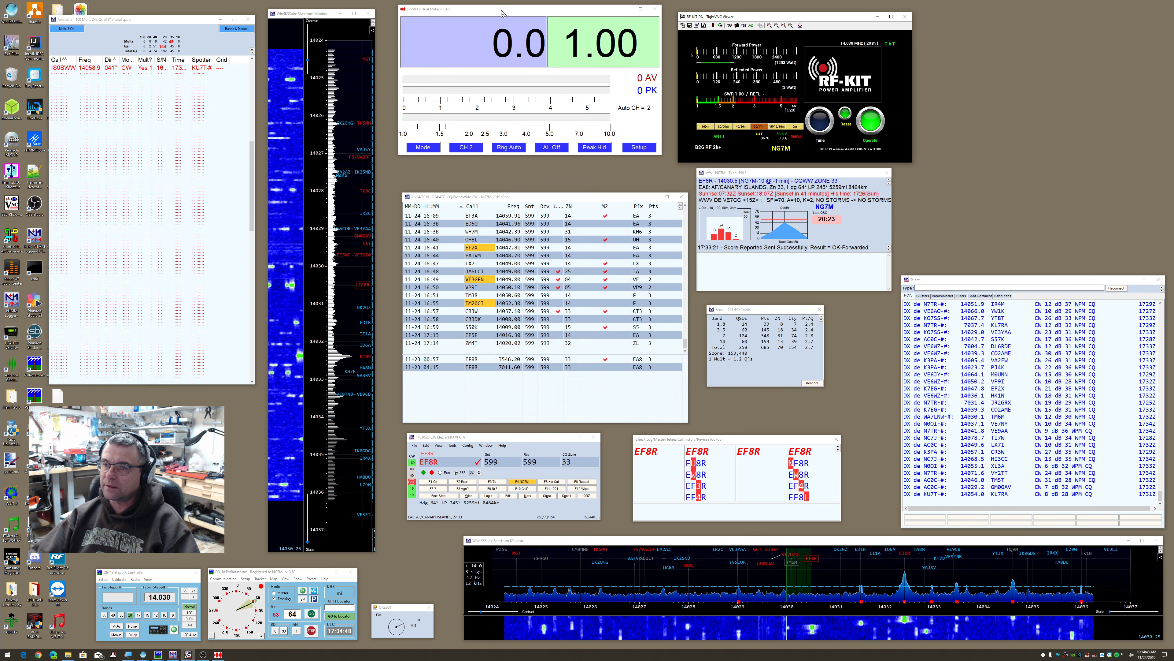
pyautogui.moveTo(503, 14); pyautogui.dragTo(497, 22)
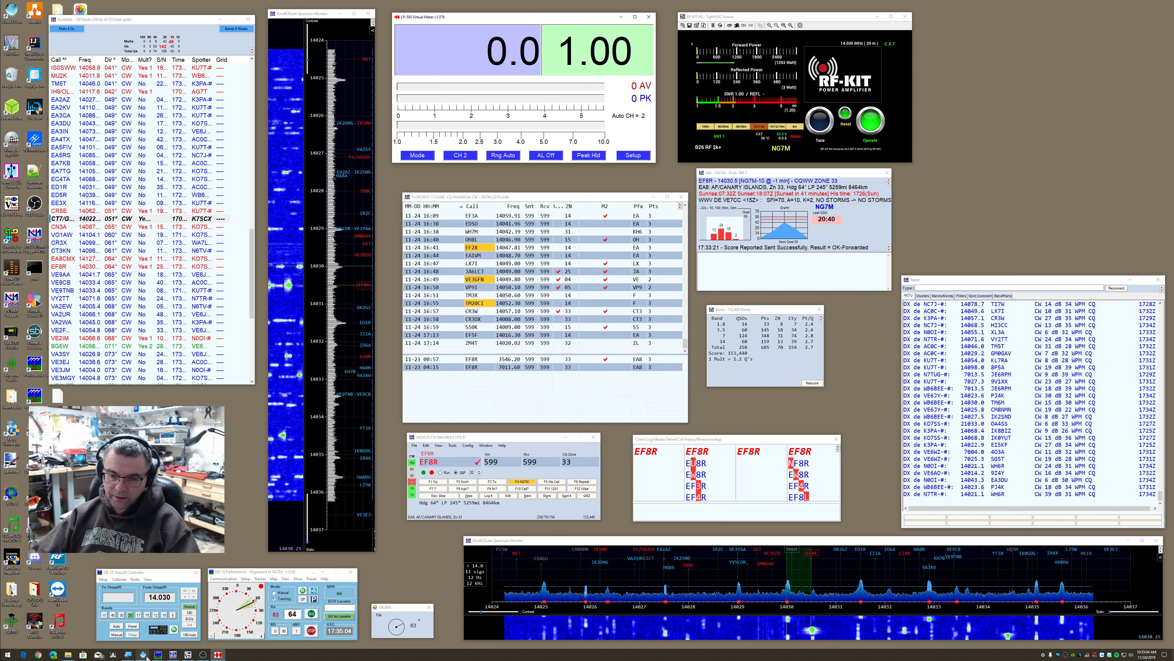
# Bring up the Win4K3Suite scope window, place it in the middle of the desktop, and minimize it after viewing
pyautogui.moveTo(143, 654)
pyautogui.moveTo(105, 616)
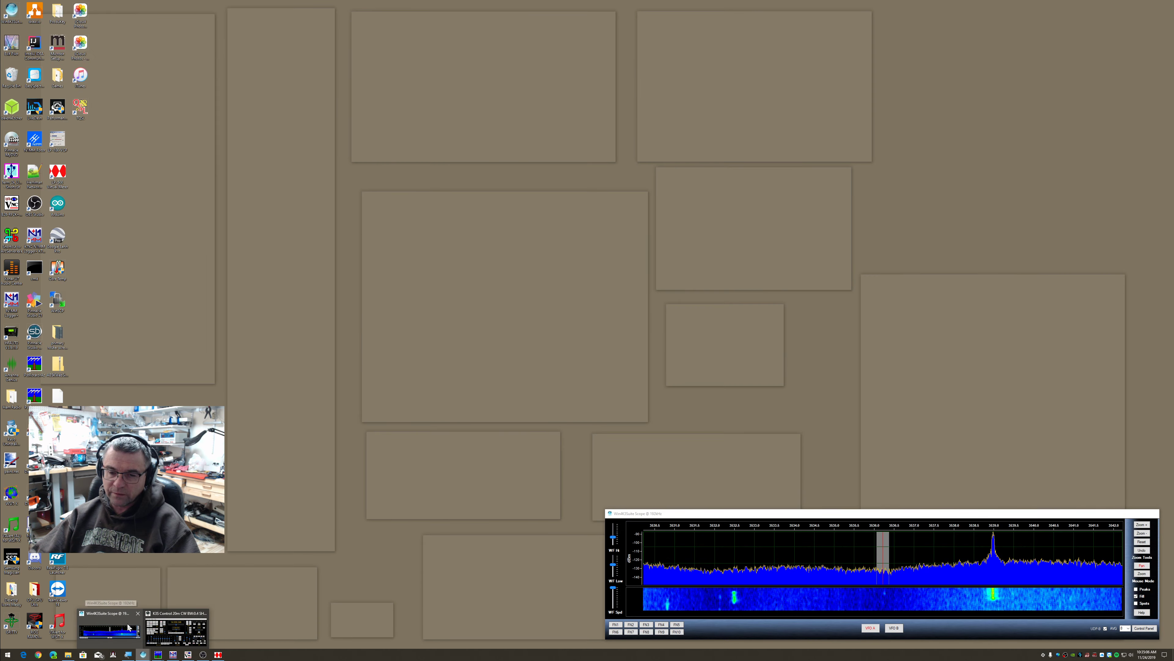
pyautogui.click(106, 617)
pyautogui.moveTo(741, 517); pyautogui.dragTo(597, 291)
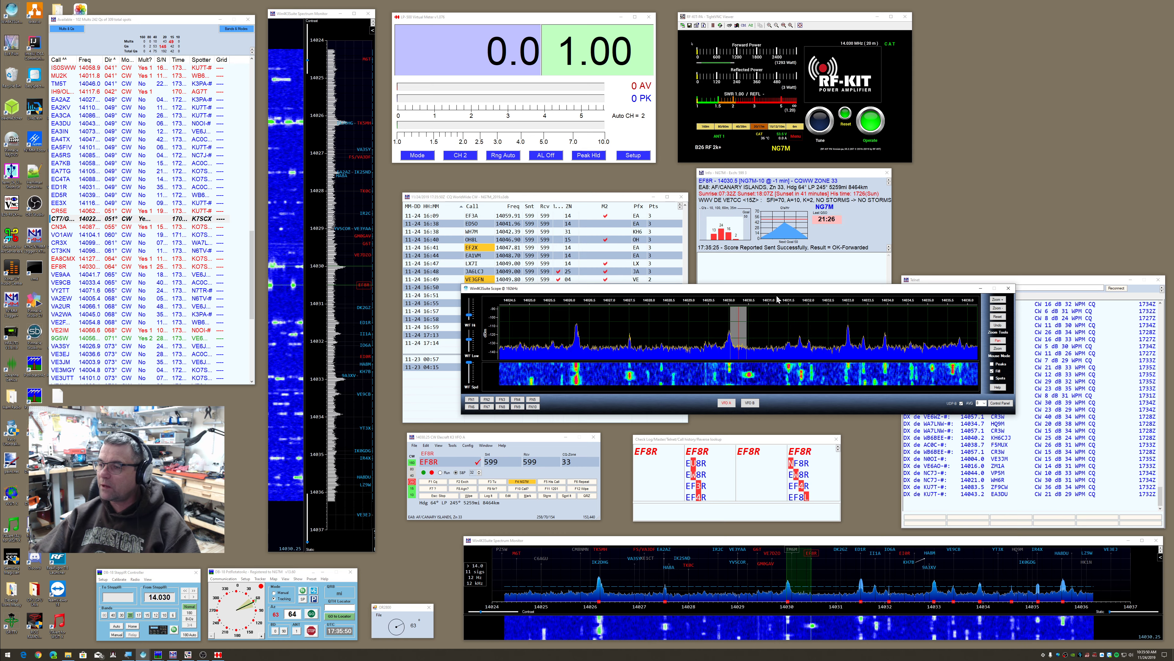
pyautogui.moveTo(770, 292)
pyautogui.mouseDown()
pyautogui.moveTo(780, 288)
pyautogui.moveTo(761, 301)
pyautogui.mouseUp()
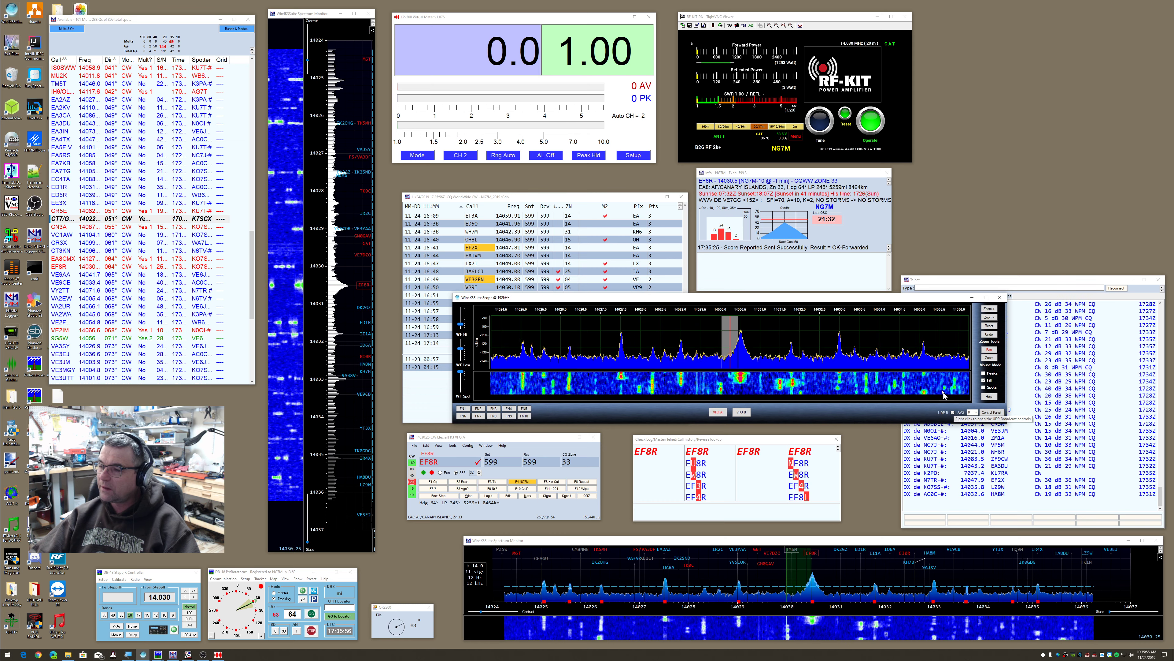
pyautogui.click(972, 298)
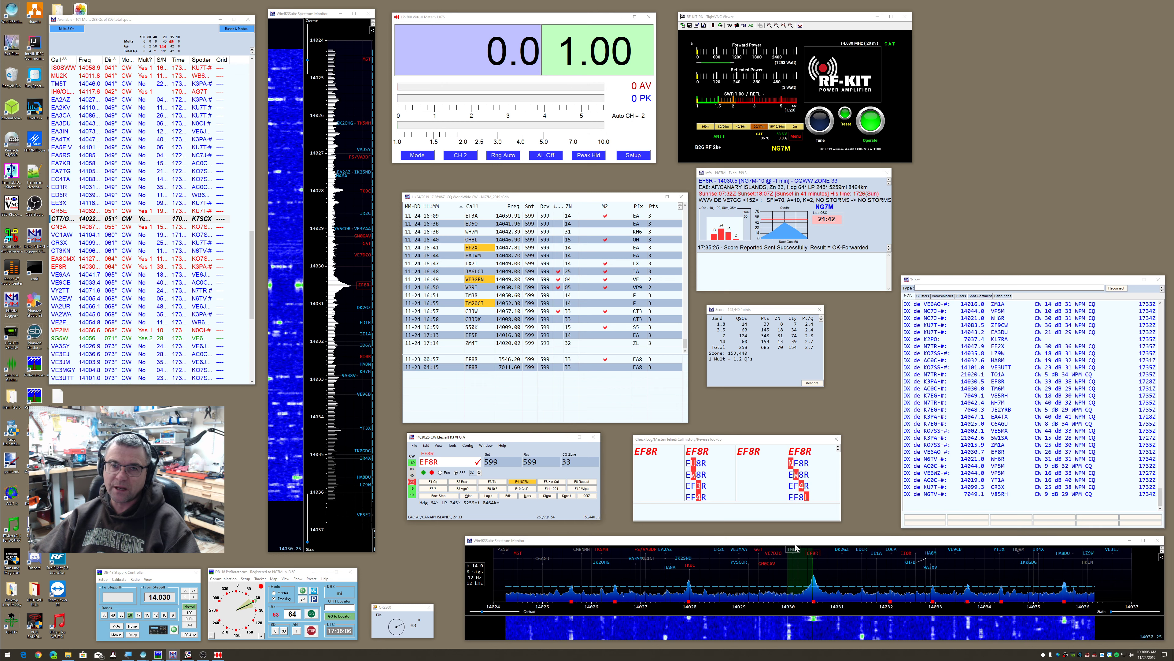
# Reshape the vertical spectrum monitor into a wide horizontal display and place it below the power meter and amplifier windows
pyautogui.moveTo(796, 544); pyautogui.dragTo(800, 544)
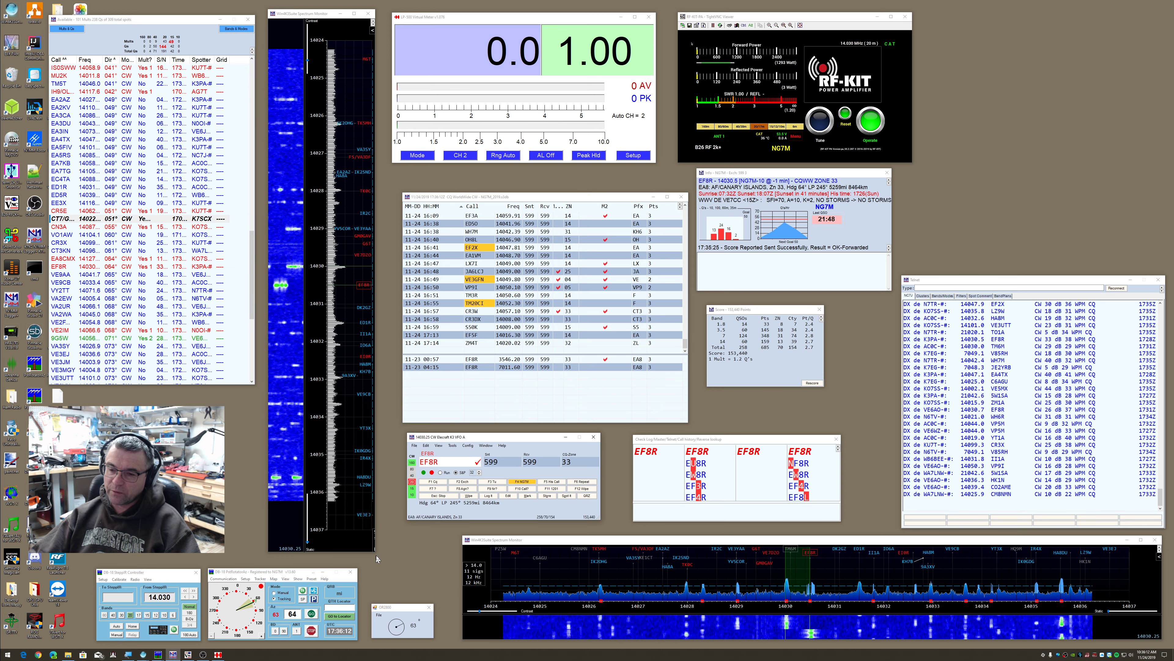
pyautogui.moveTo(377, 556); pyautogui.dragTo(946, 124)
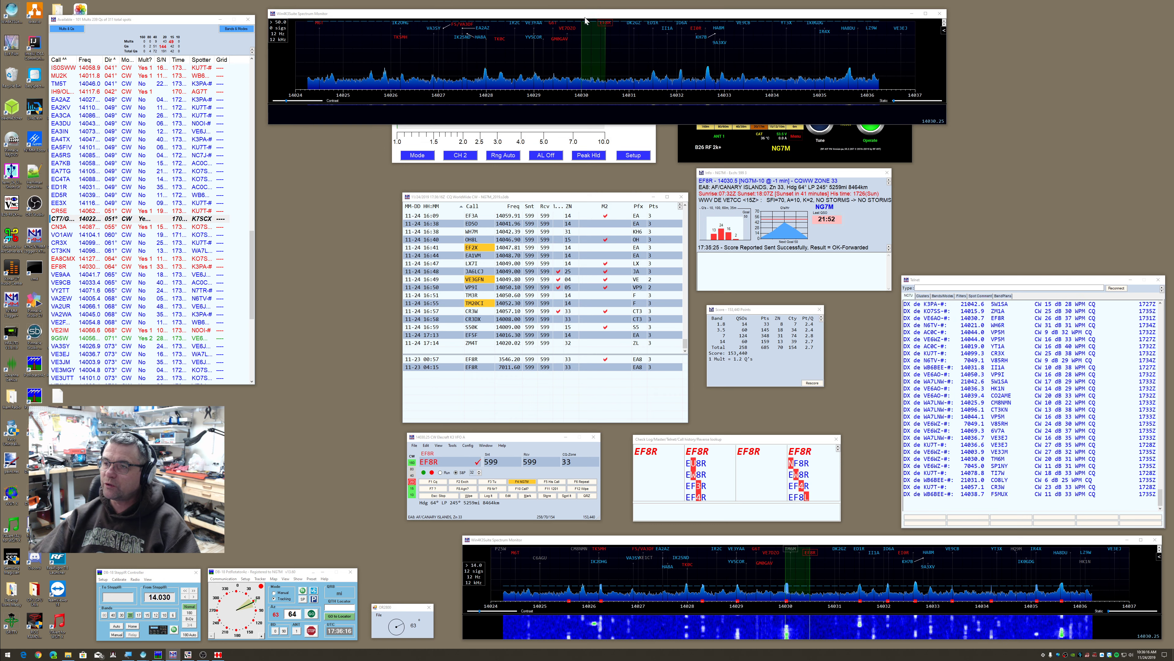
pyautogui.moveTo(624, 14); pyautogui.dragTo(655, 173)
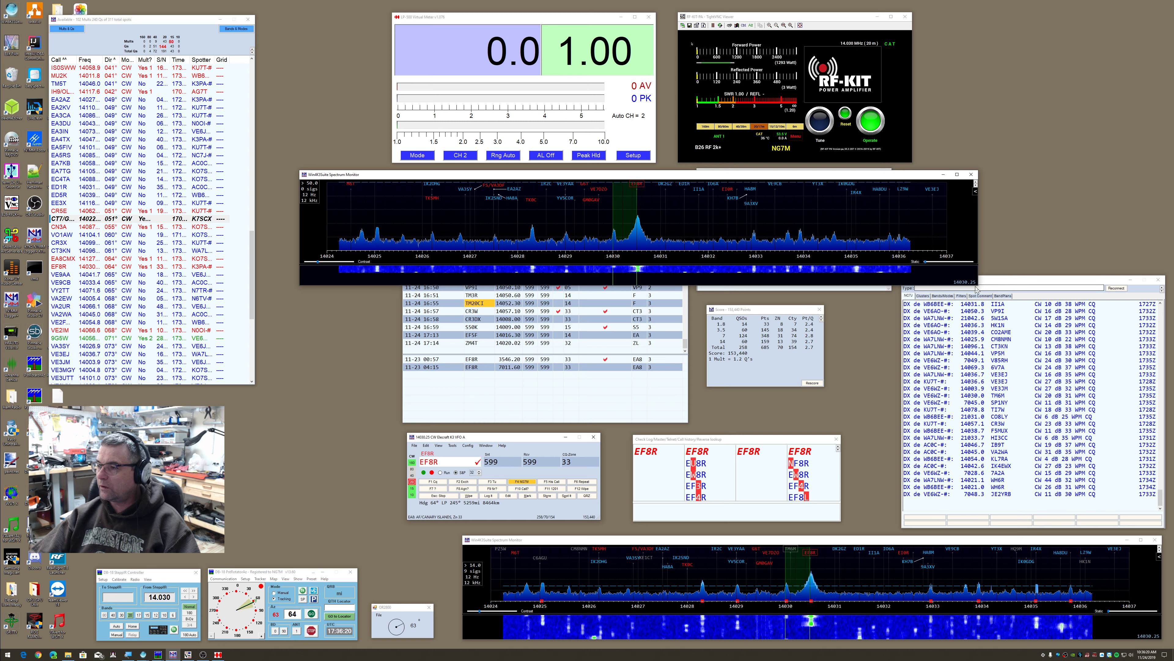
# Reshape the wide spectrum monitor into a tall, narrow display and fit it between the spots list and the log window
pyautogui.moveTo(976, 287); pyautogui.dragTo(385, 555)
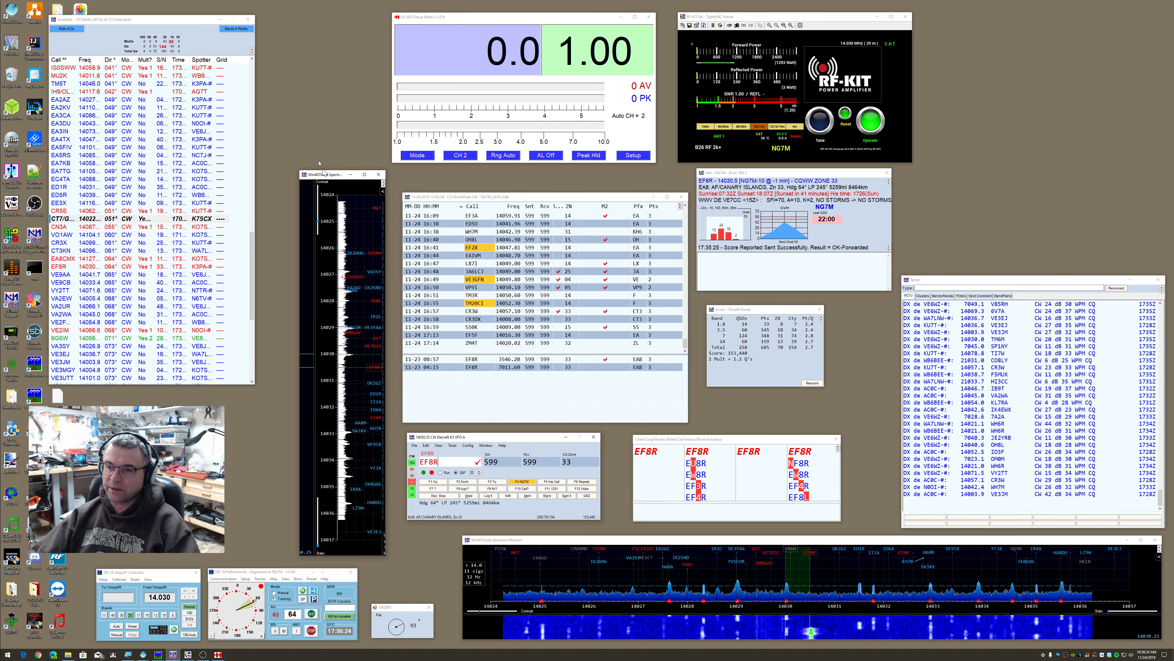
pyautogui.moveTo(331, 174); pyautogui.dragTo(315, 24)
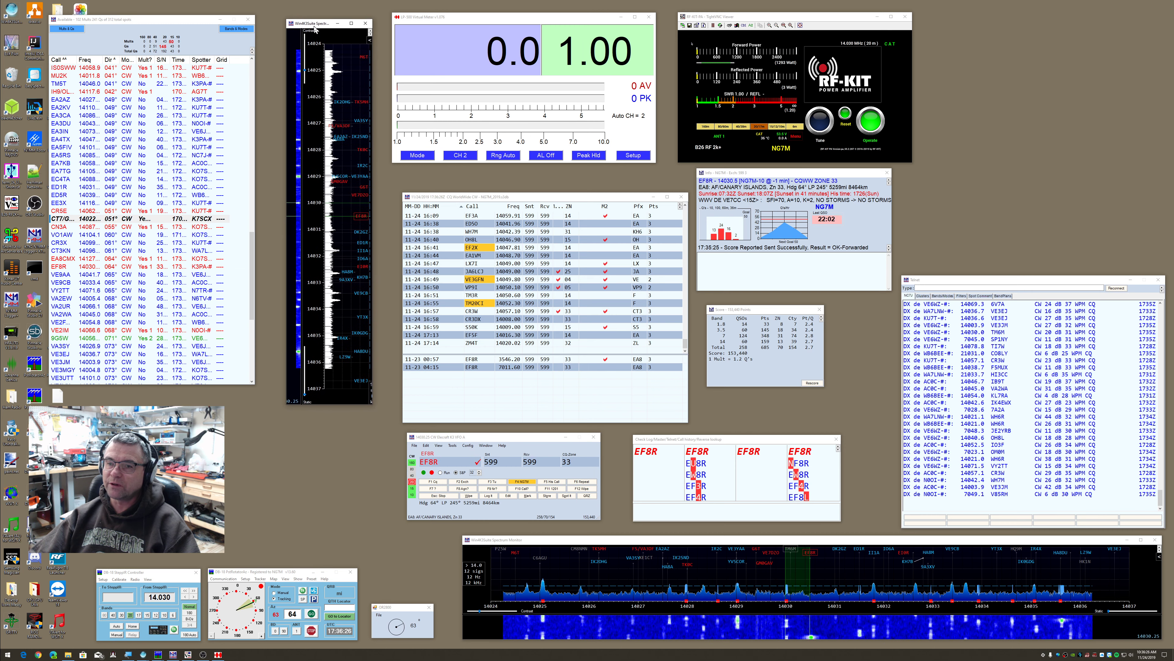
pyautogui.moveTo(369, 404); pyautogui.dragTo(387, 532)
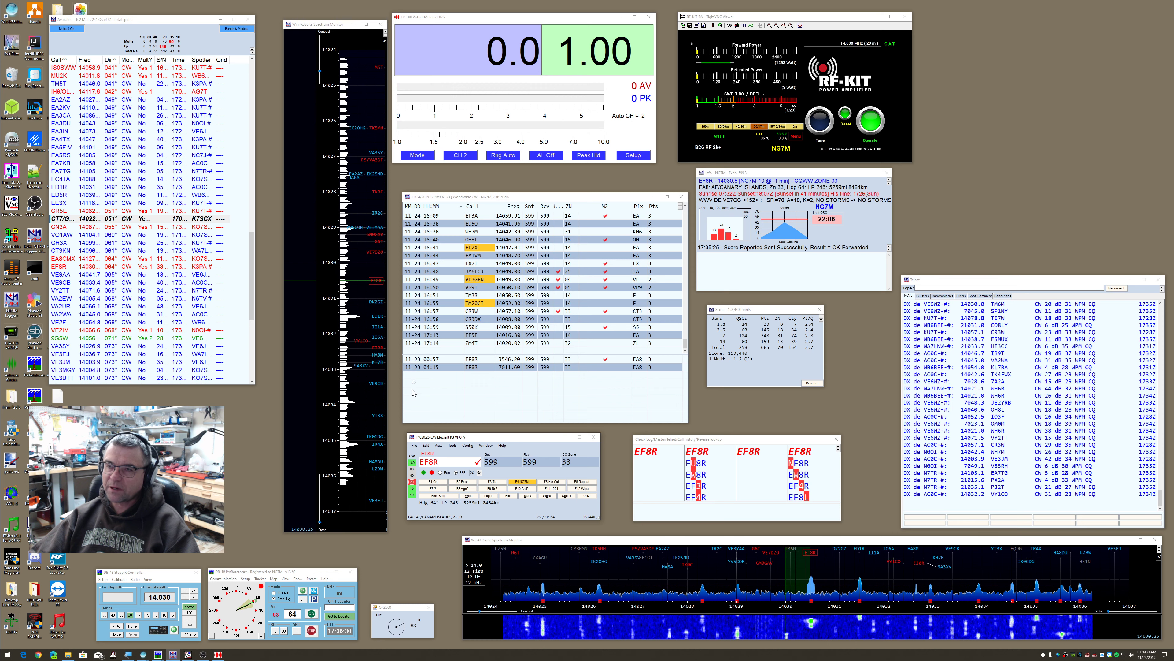
pyautogui.moveTo(320, 24); pyautogui.dragTo(312, 22)
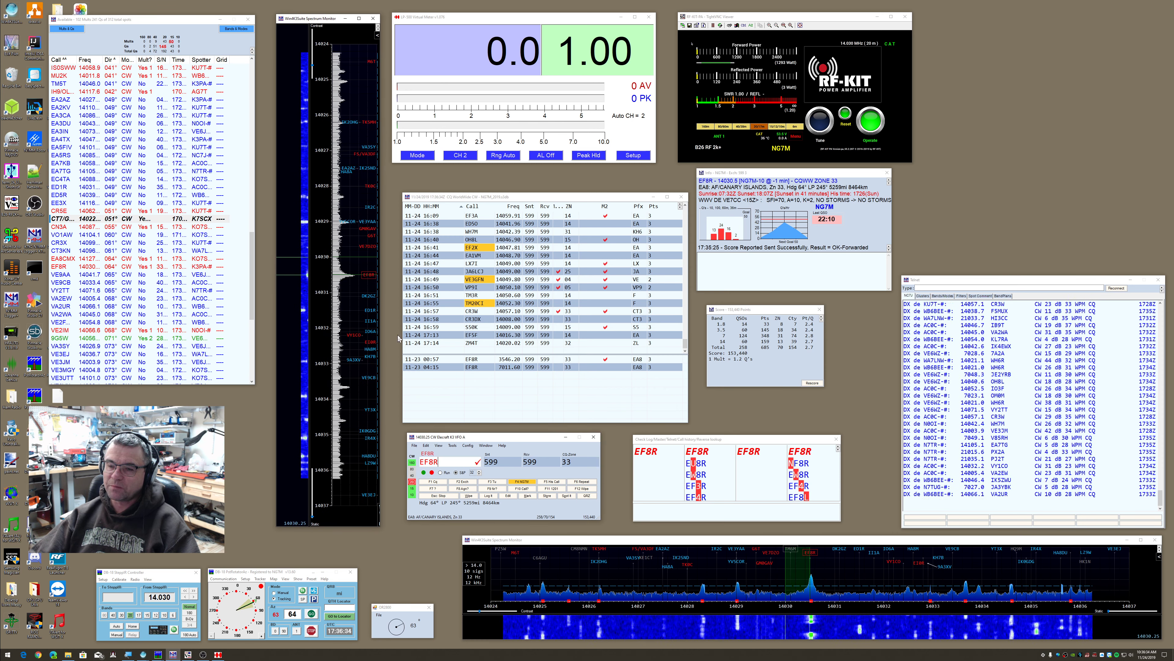
pyautogui.moveTo(380, 526); pyautogui.dragTo(386, 535)
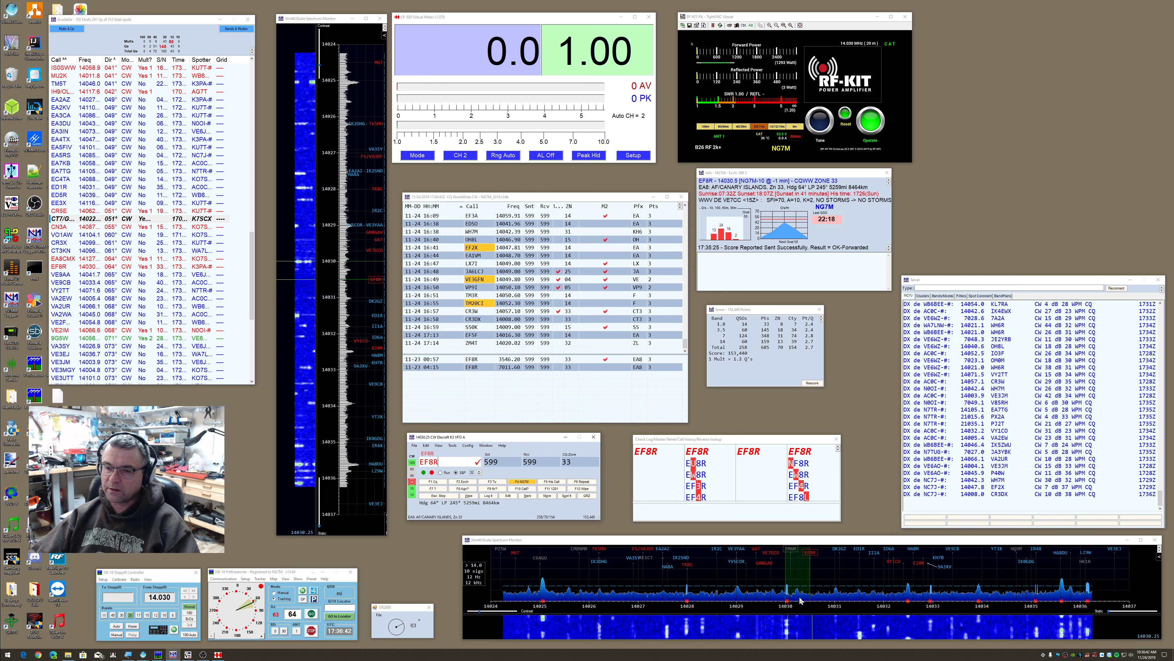
# Slightly reposition the Telnet cluster window, the rotator control window and the small compass window
pyautogui.click(355, 175)
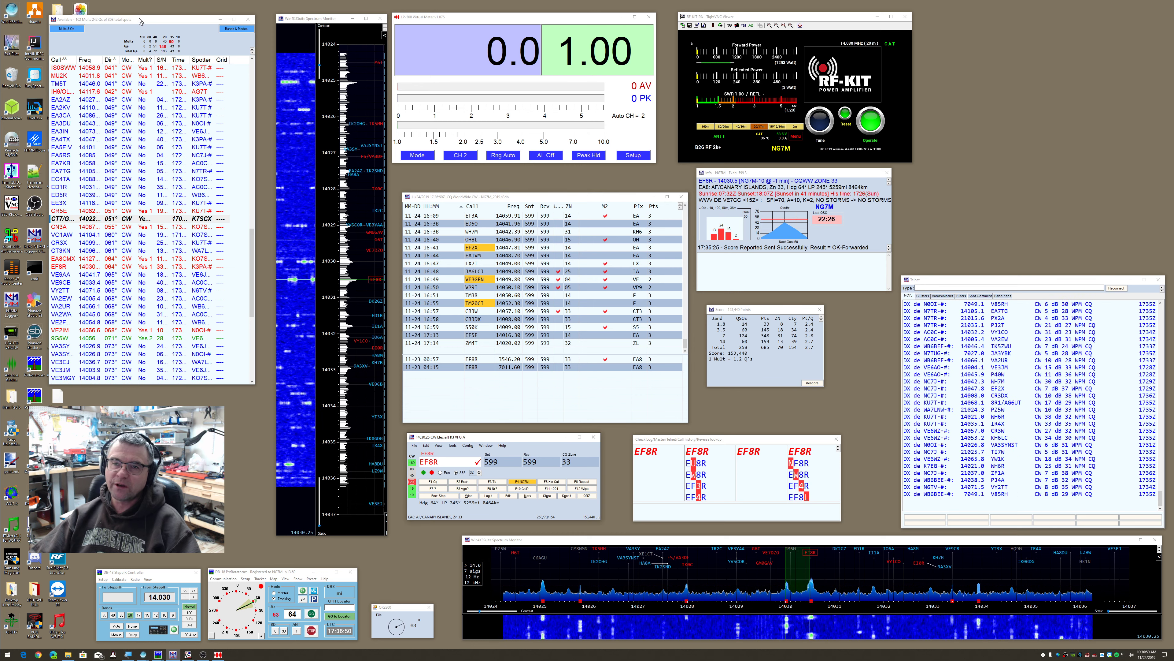
pyautogui.click(157, 50)
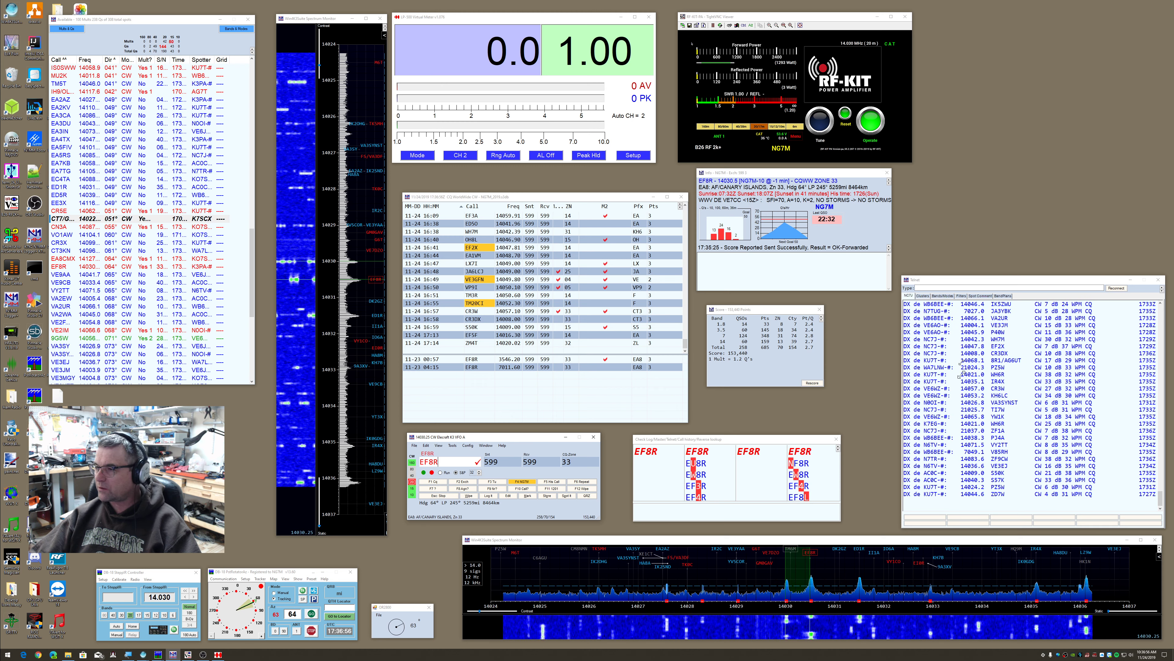
pyautogui.moveTo(971, 284); pyautogui.dragTo(969, 285)
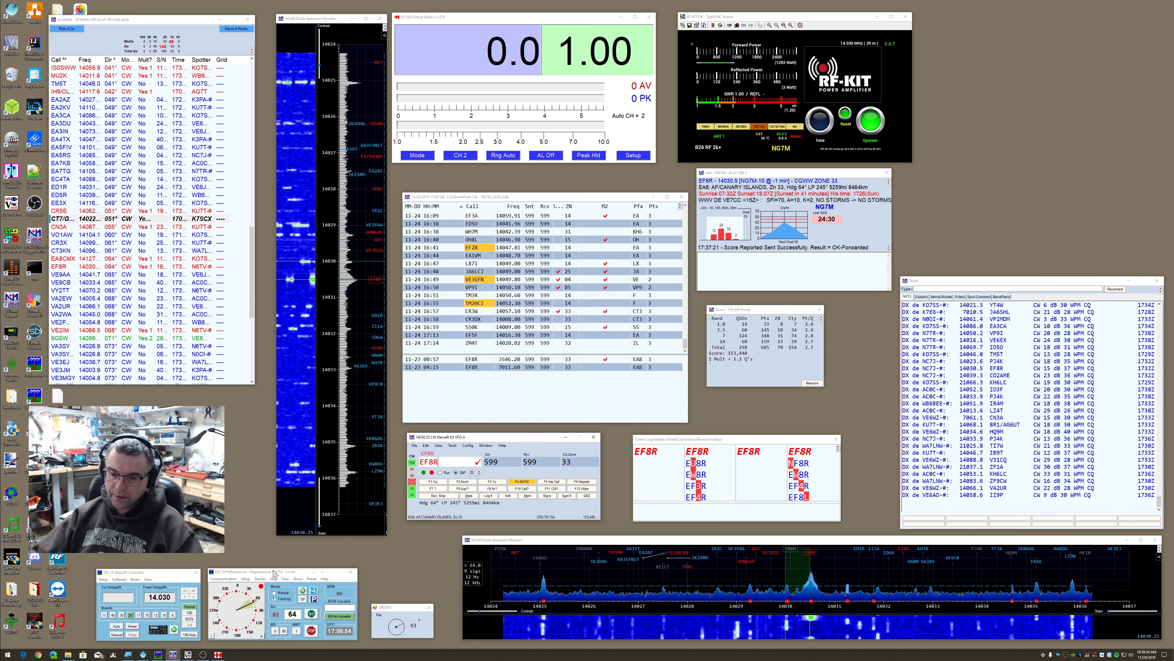
pyautogui.moveTo(274, 573); pyautogui.dragTo(274, 578)
pyautogui.moveTo(395, 611); pyautogui.dragTo(395, 605)
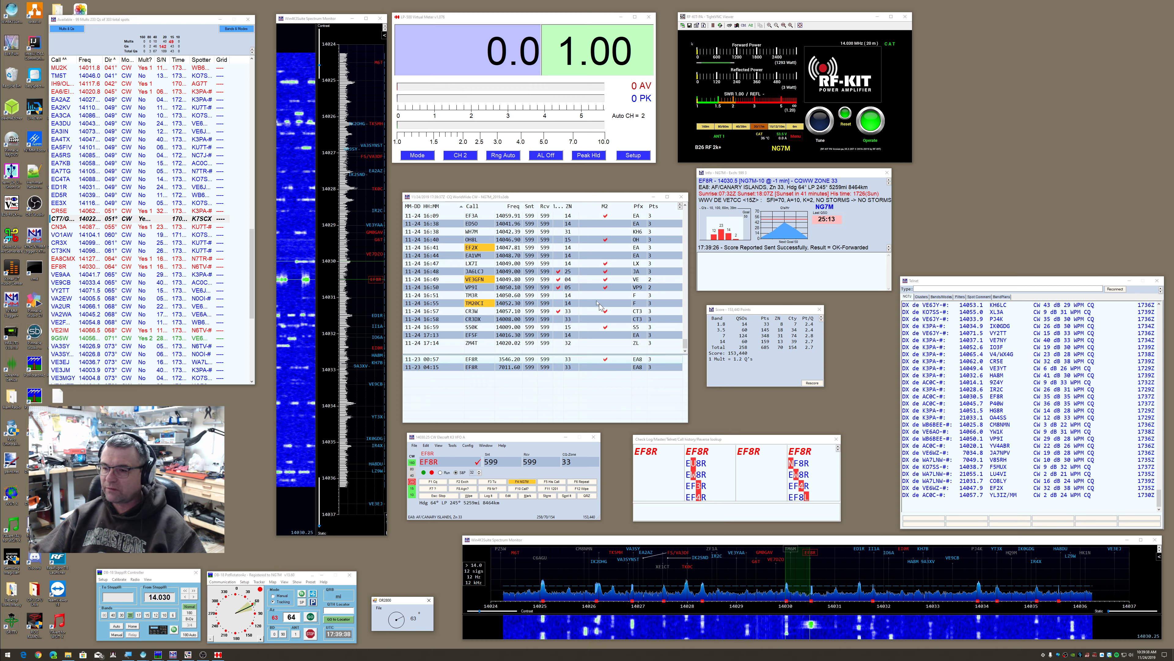
# Call EF8R with the prefilled exchange and log the contact
pyautogui.moveTo(467, 517)
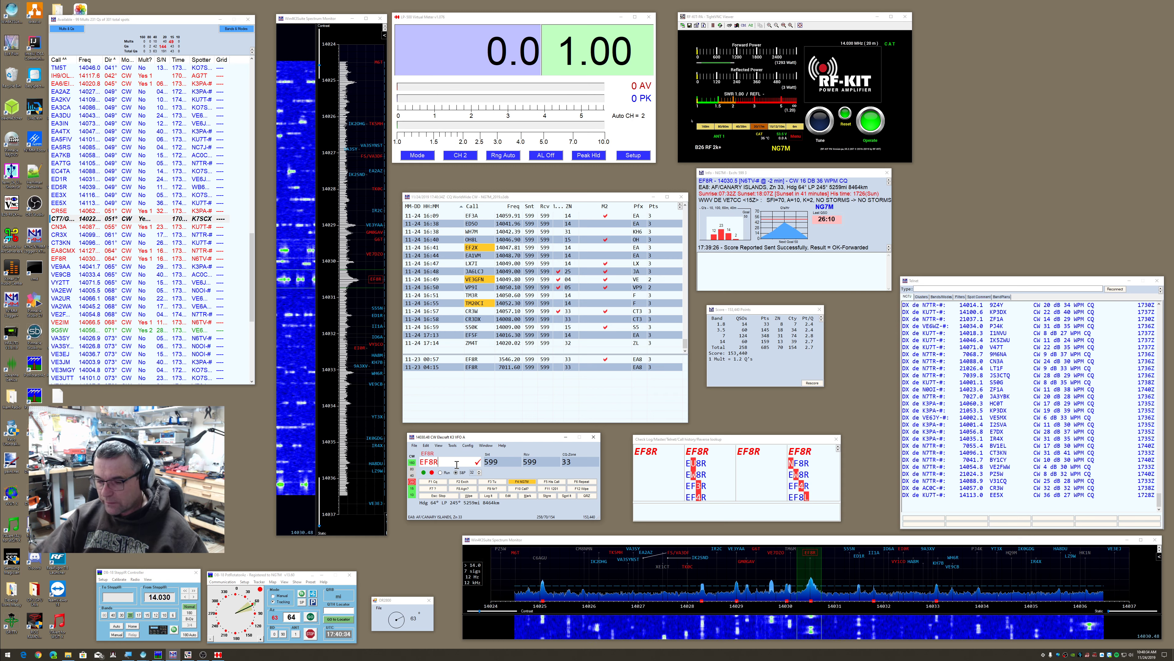
pyautogui.press('Return')
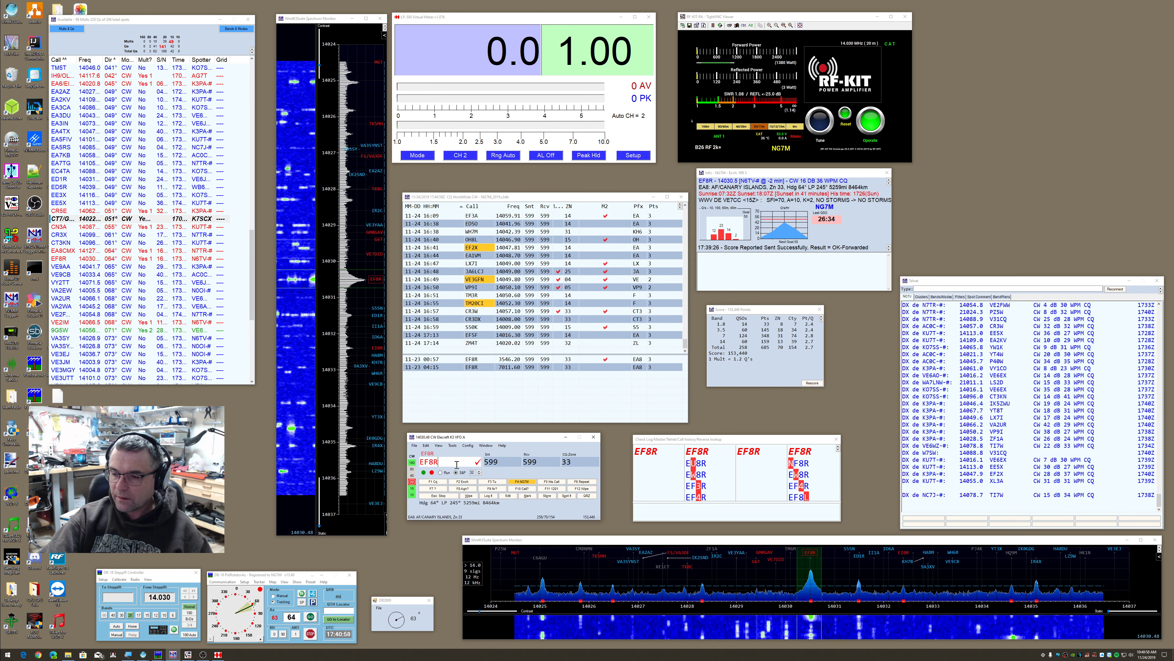
pyautogui.press('Return')
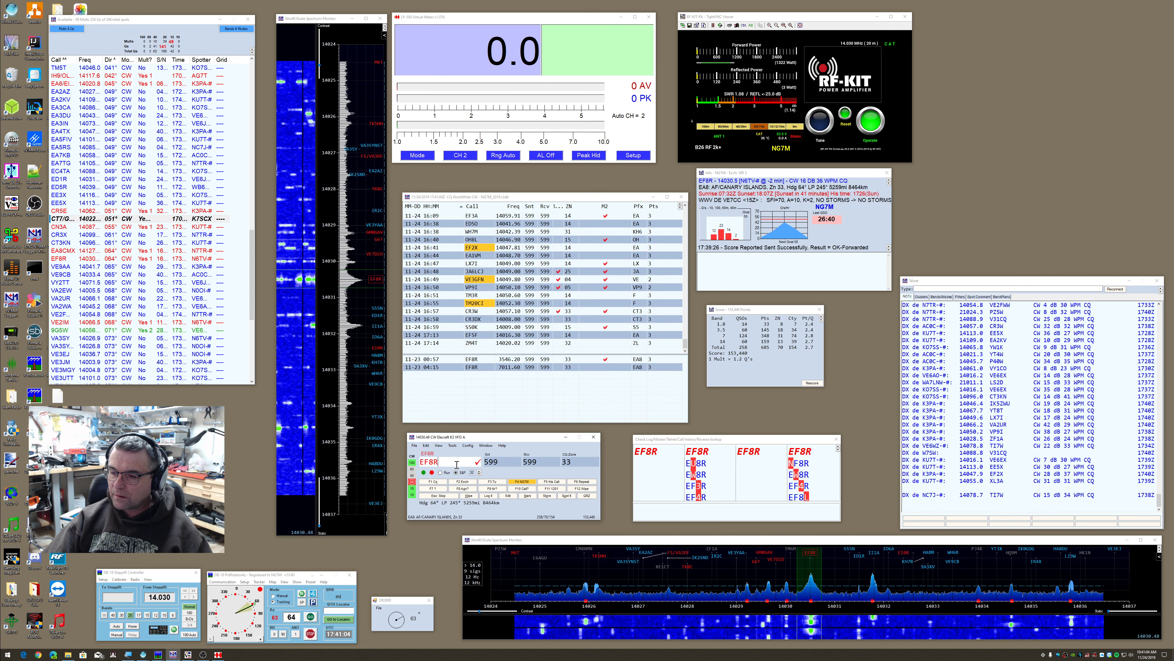
pyautogui.press('Return')
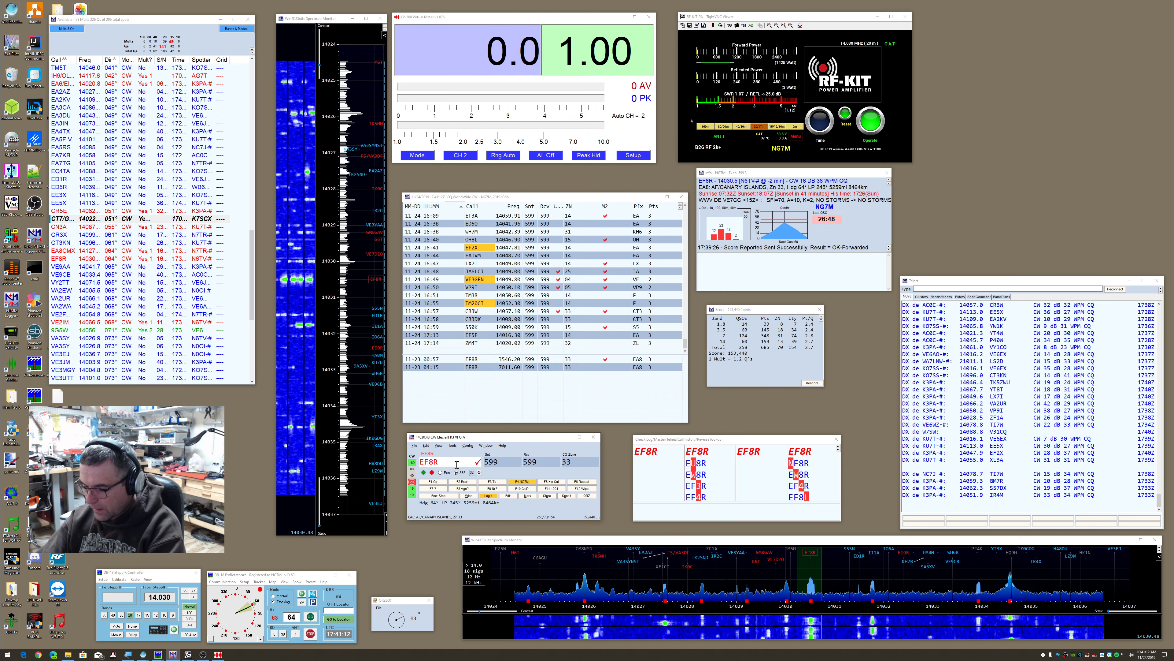
pyautogui.press('Return')
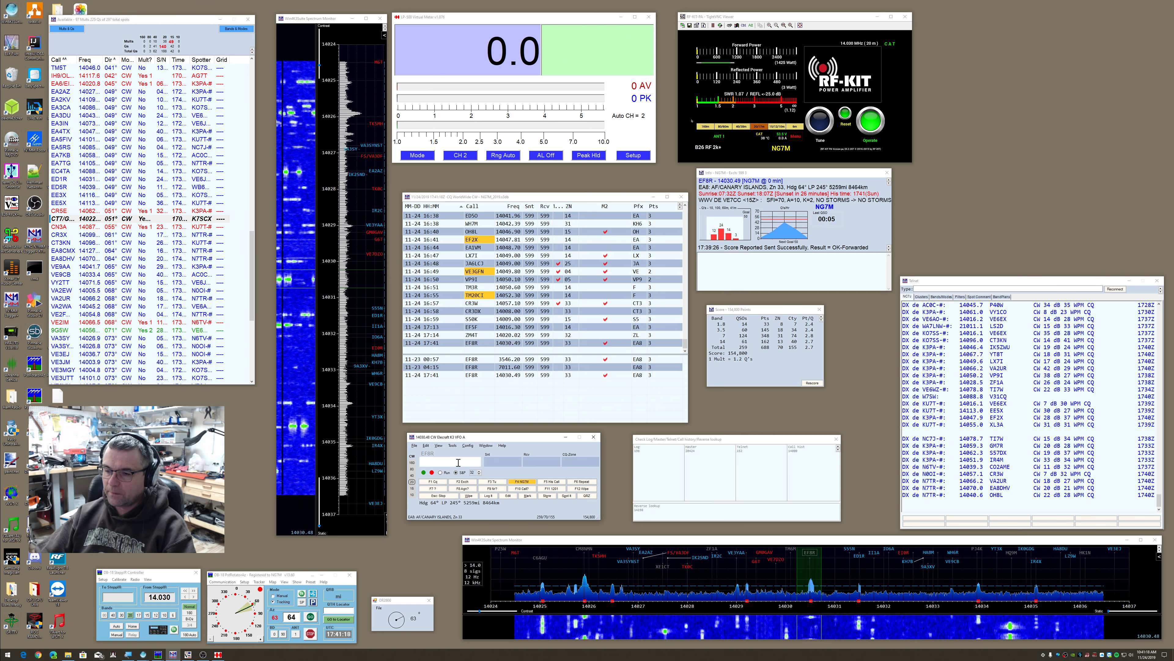
# Open the CW function key message editor, move it over the log to review the Run and S&P messages, and close it
pyautogui.rightClick(437, 482)
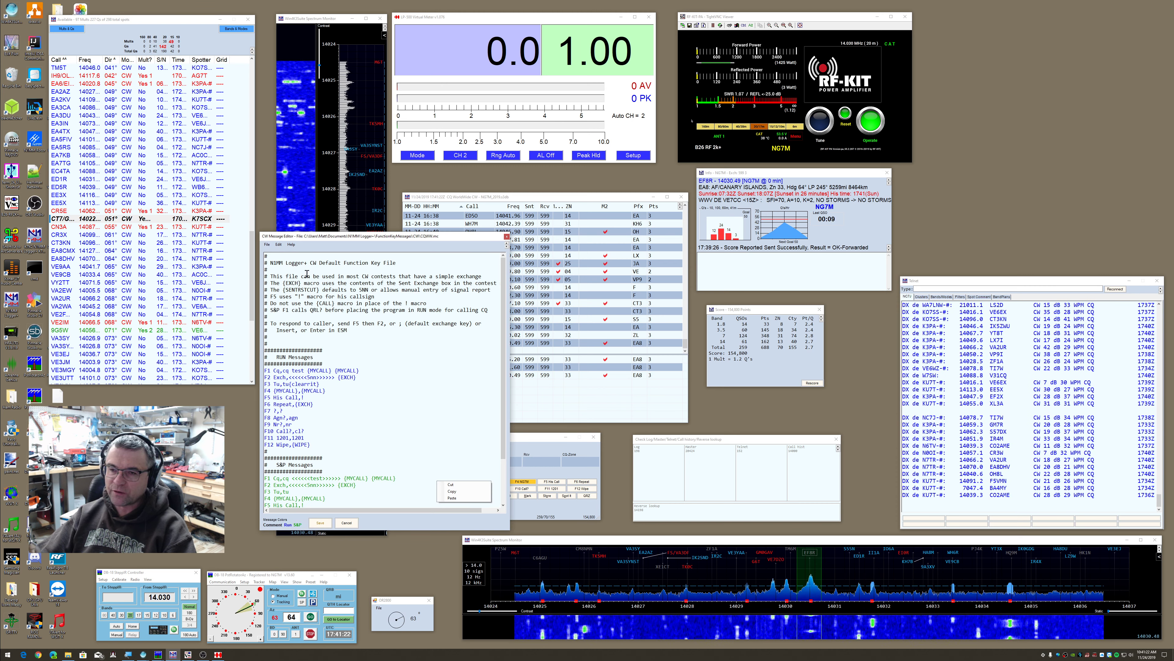
pyautogui.moveTo(308, 237); pyautogui.dragTo(484, 242)
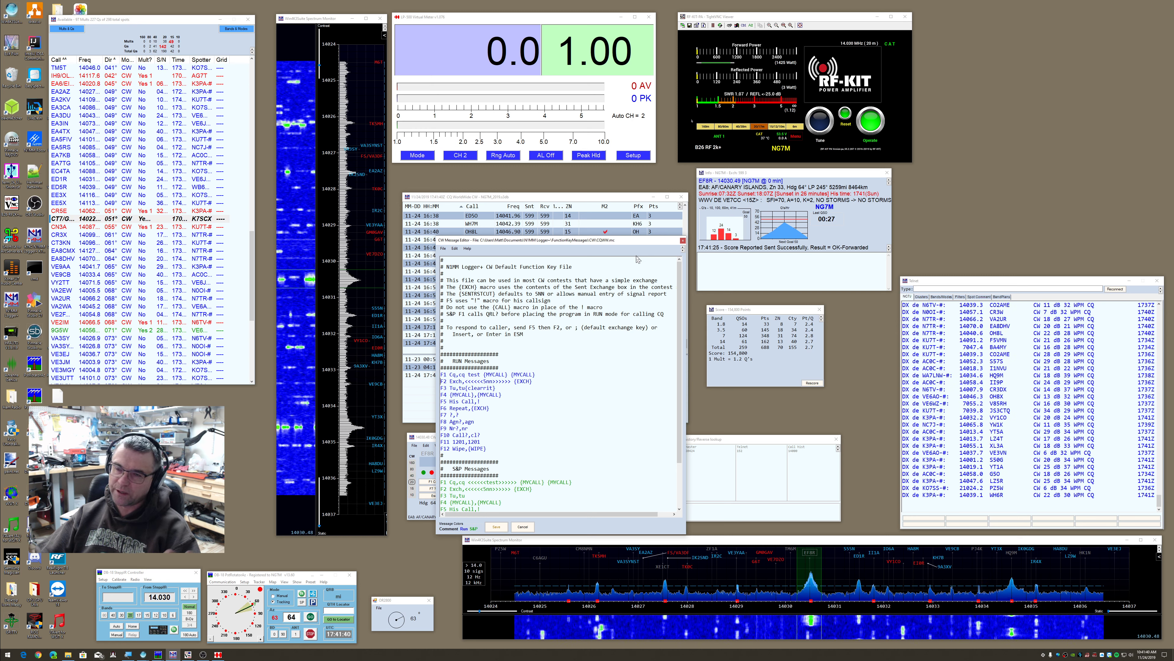
pyautogui.click(682, 241)
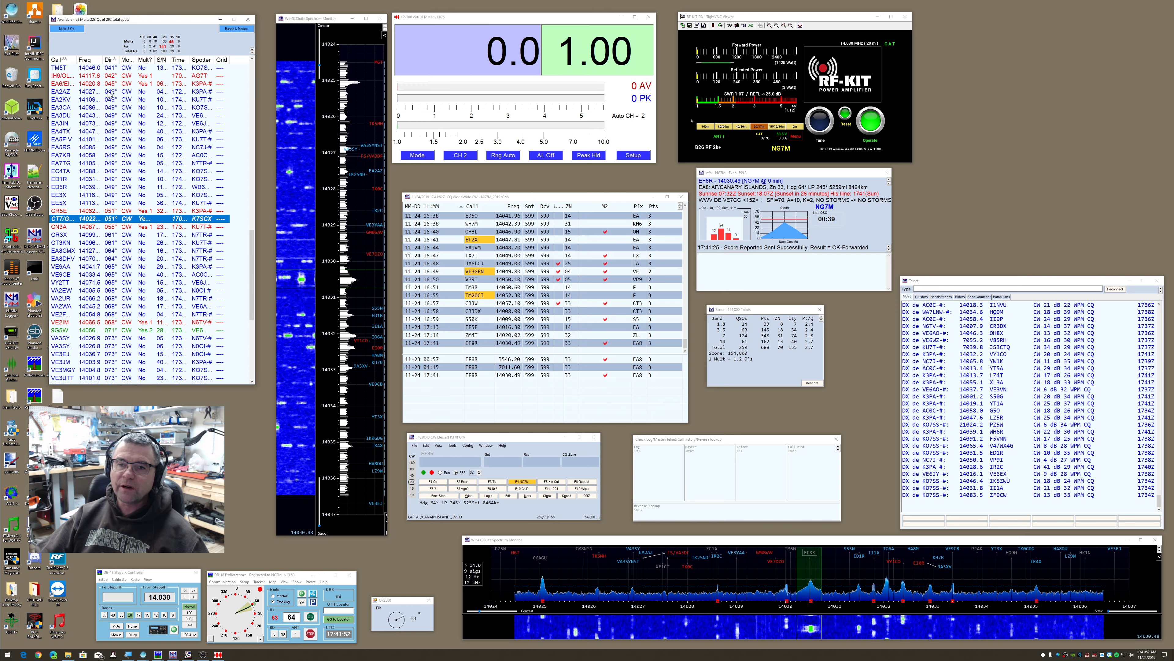
# Slightly reposition the Available spots window and tune the radio to the CN3A spot
pyautogui.moveTo(124, 20); pyautogui.dragTo(136, 27)
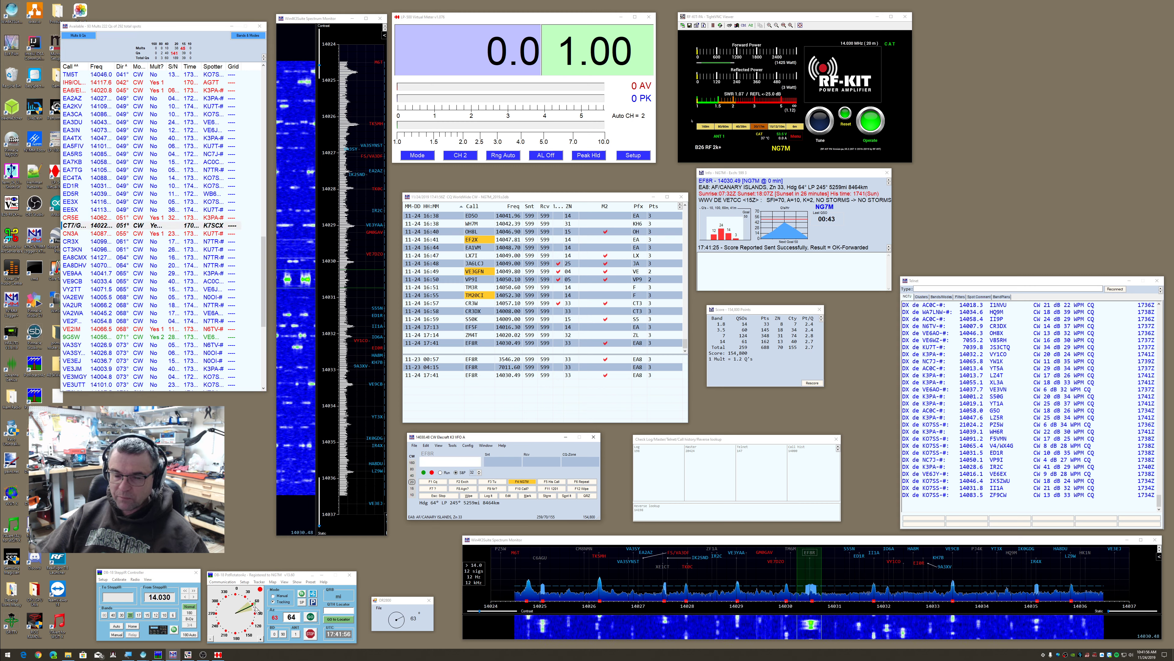
pyautogui.click(160, 212)
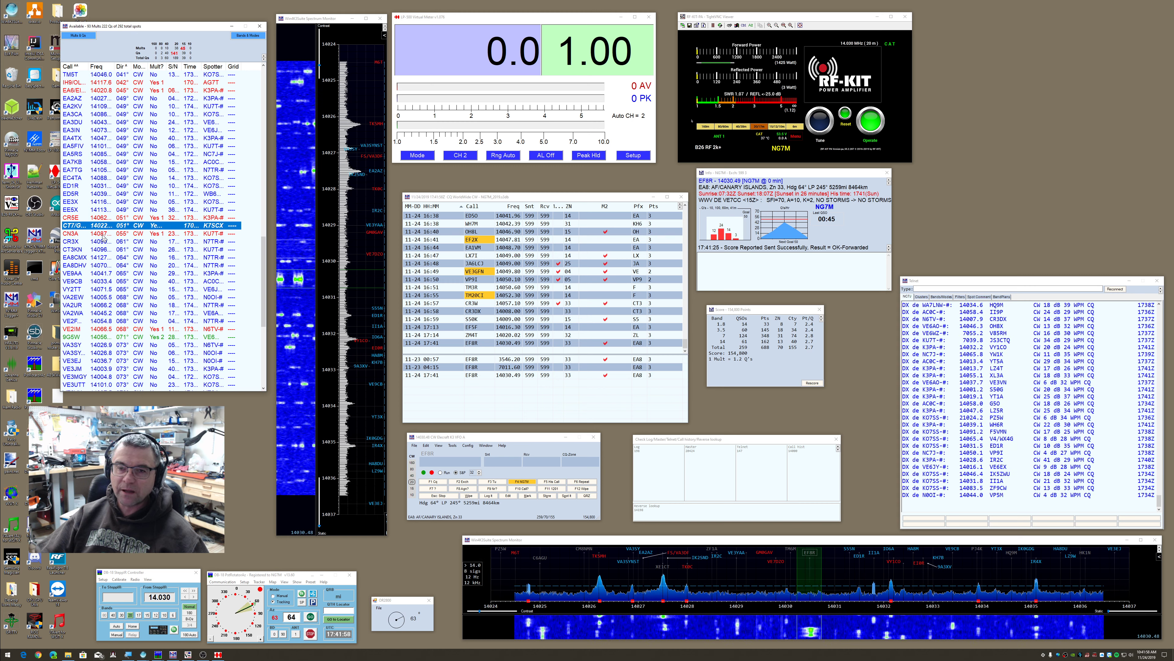
pyautogui.doubleClick(94, 234)
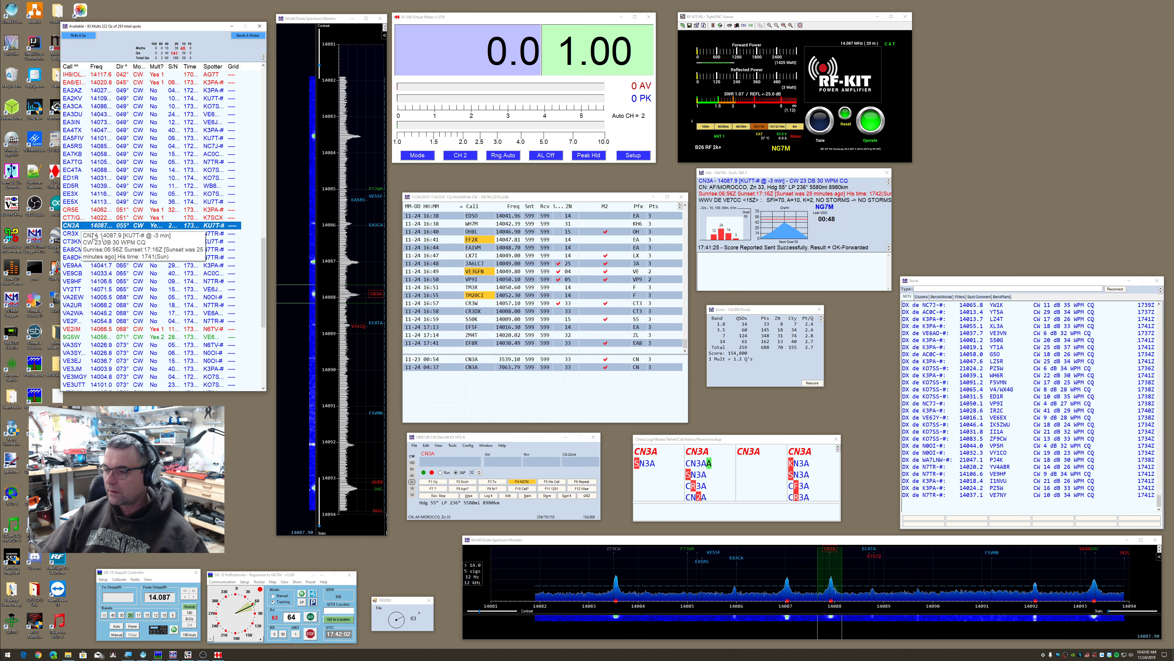
# Fill in CN3A as the callsign, work the station with the prefilled exchange and log the contact
pyautogui.click(575, 502)
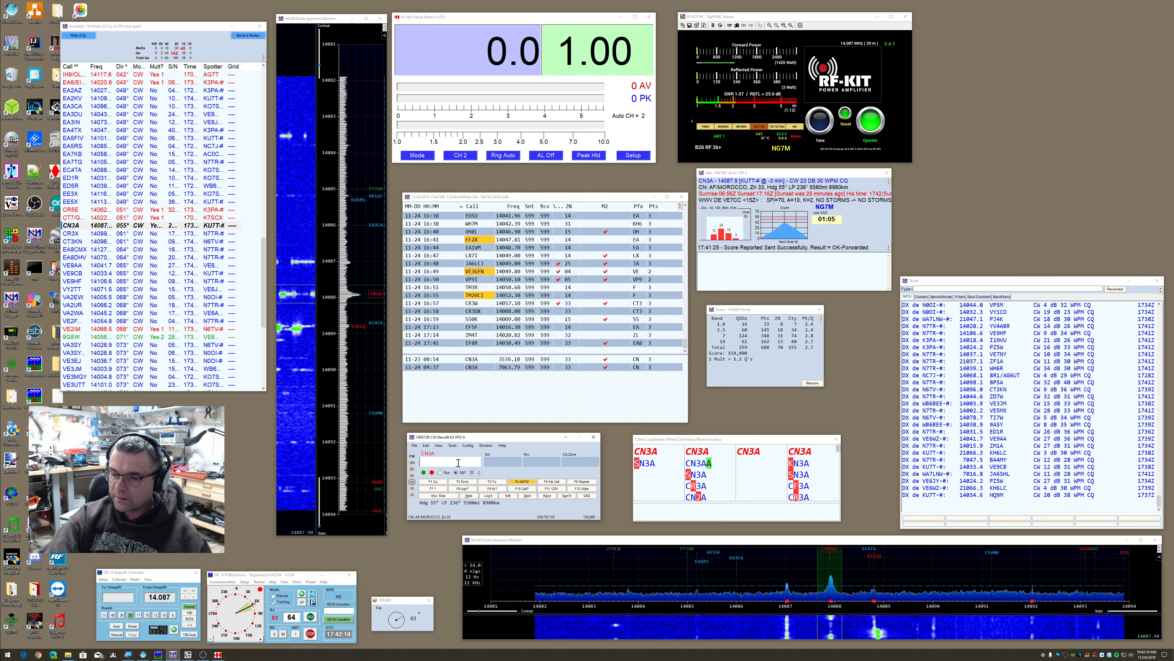
pyautogui.press('space')
pyautogui.press('Return')
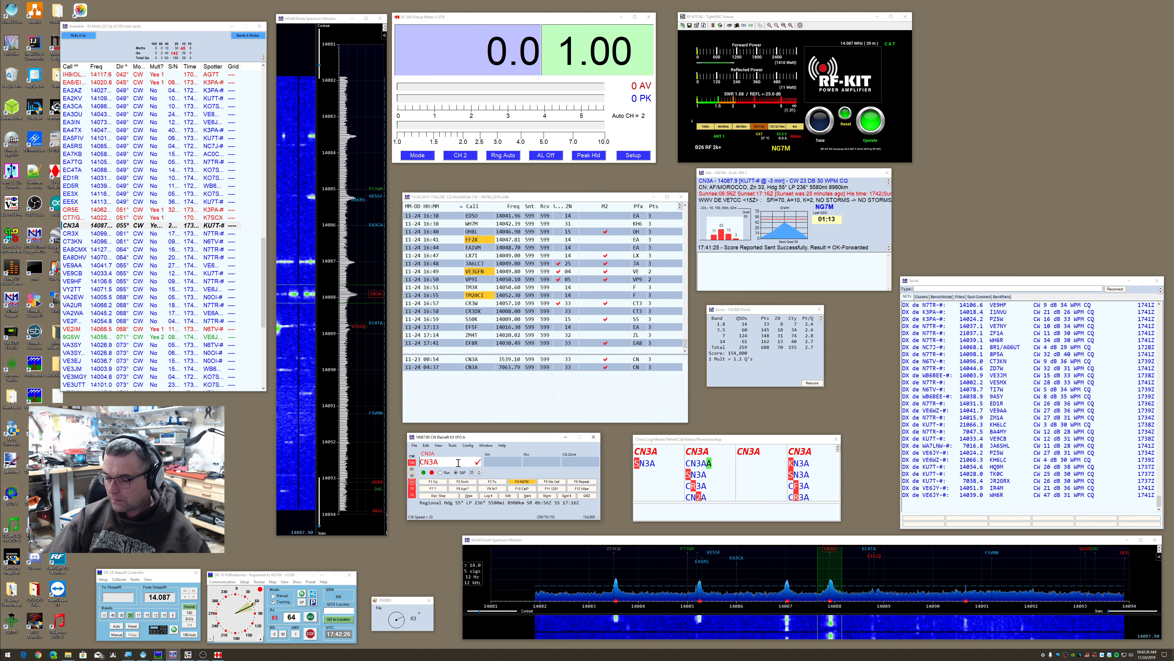
pyautogui.press('Return')
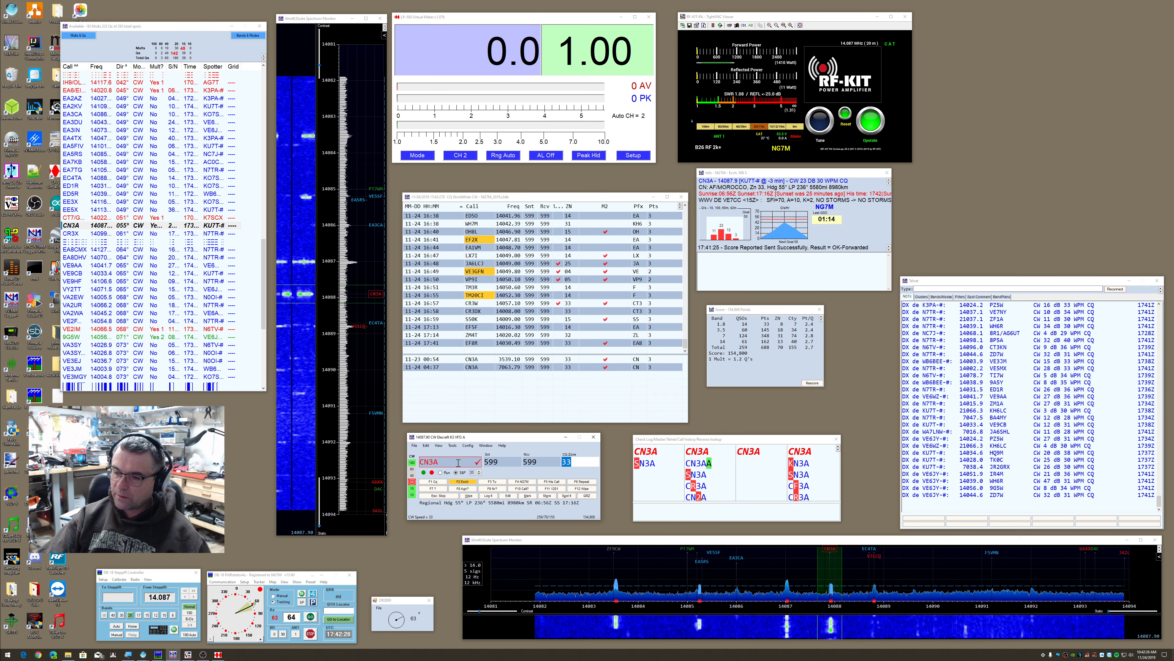
pyautogui.press('Return')
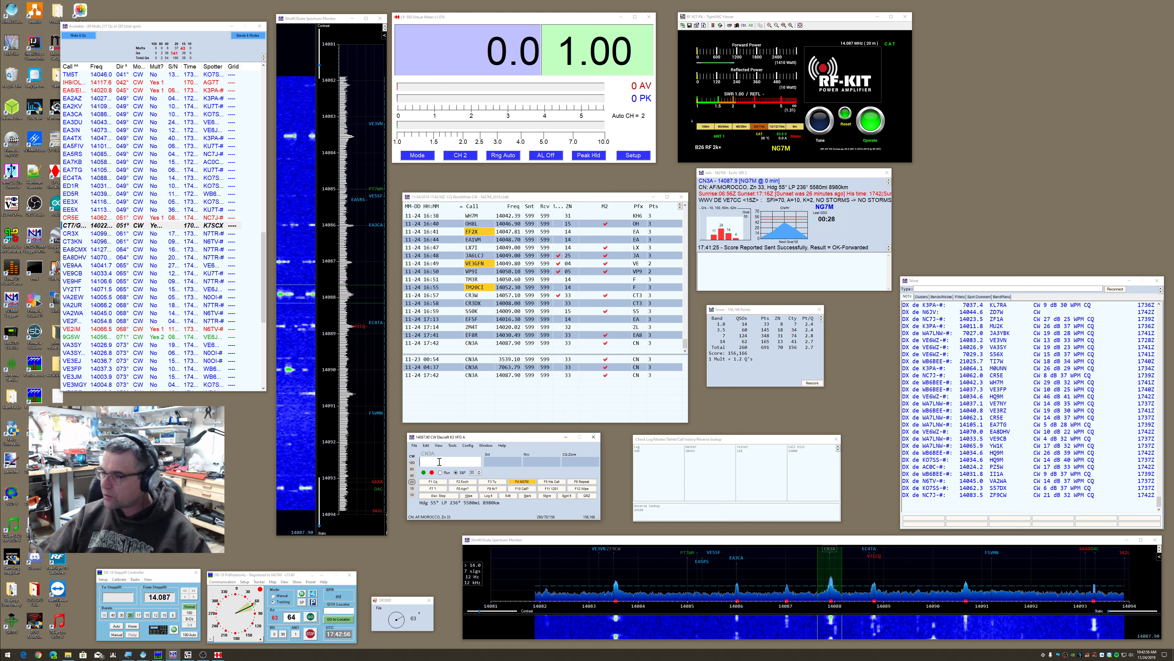
# Slightly reposition the Telnet window and send CN3A as a spot to the cluster
pyautogui.moveTo(1024, 284); pyautogui.dragTo(1015, 283)
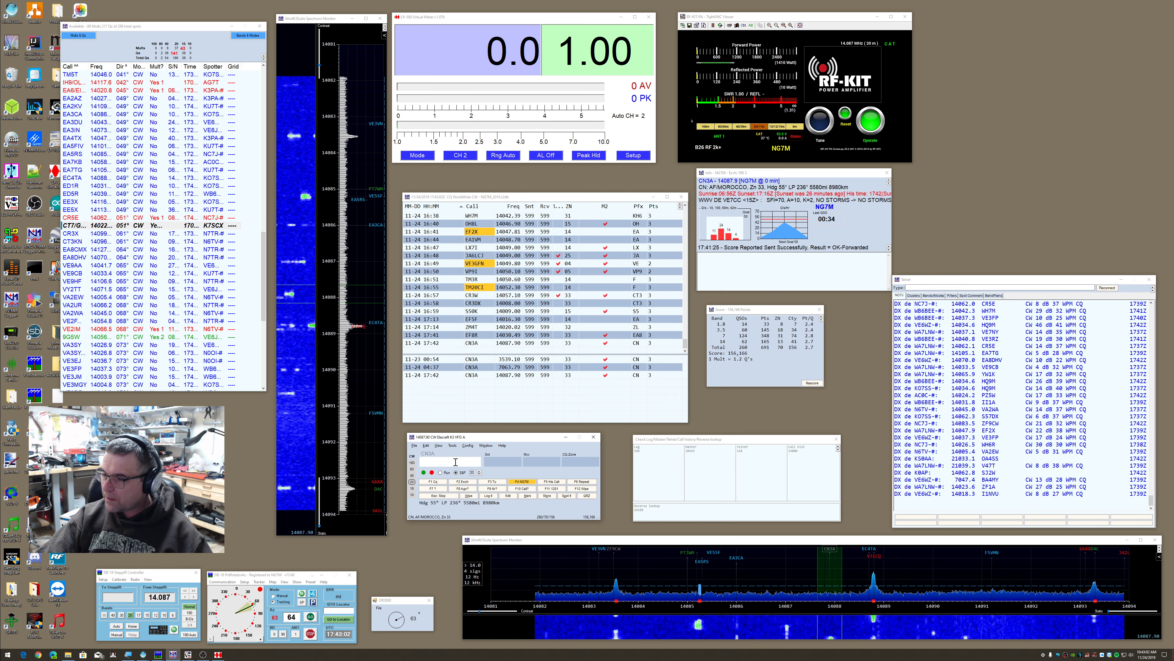
pyautogui.hotkey('alt', 'p')
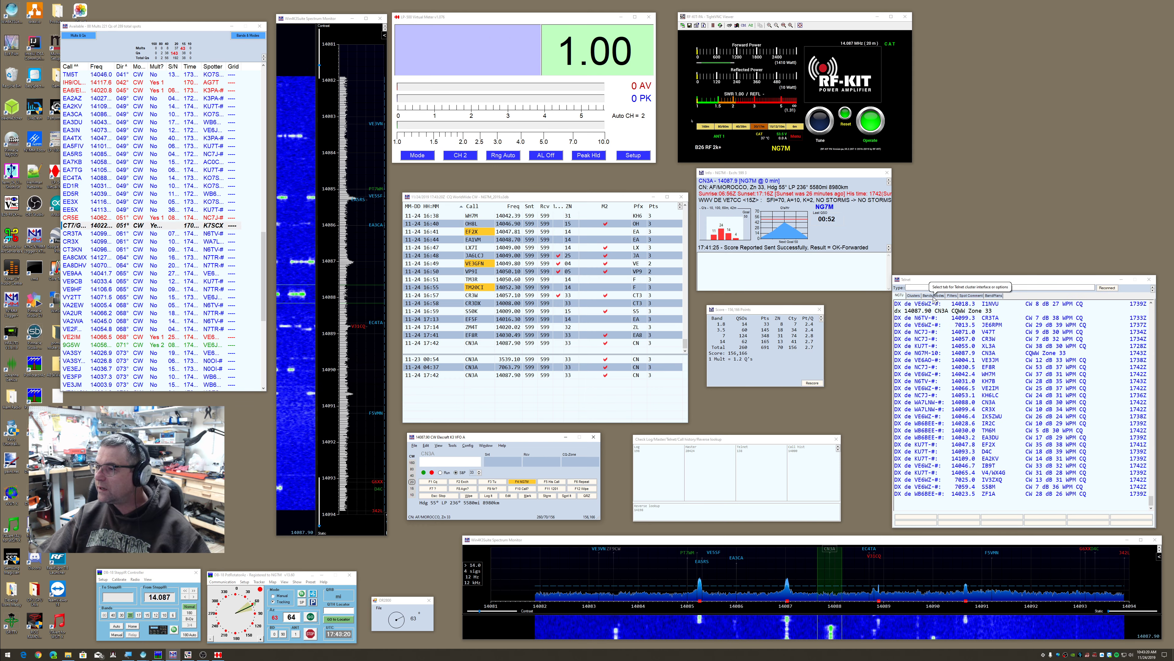
# Review the spot comment options in the Telnet window and return to the incoming cluster spots
pyautogui.click(971, 295)
pyautogui.click(935, 305)
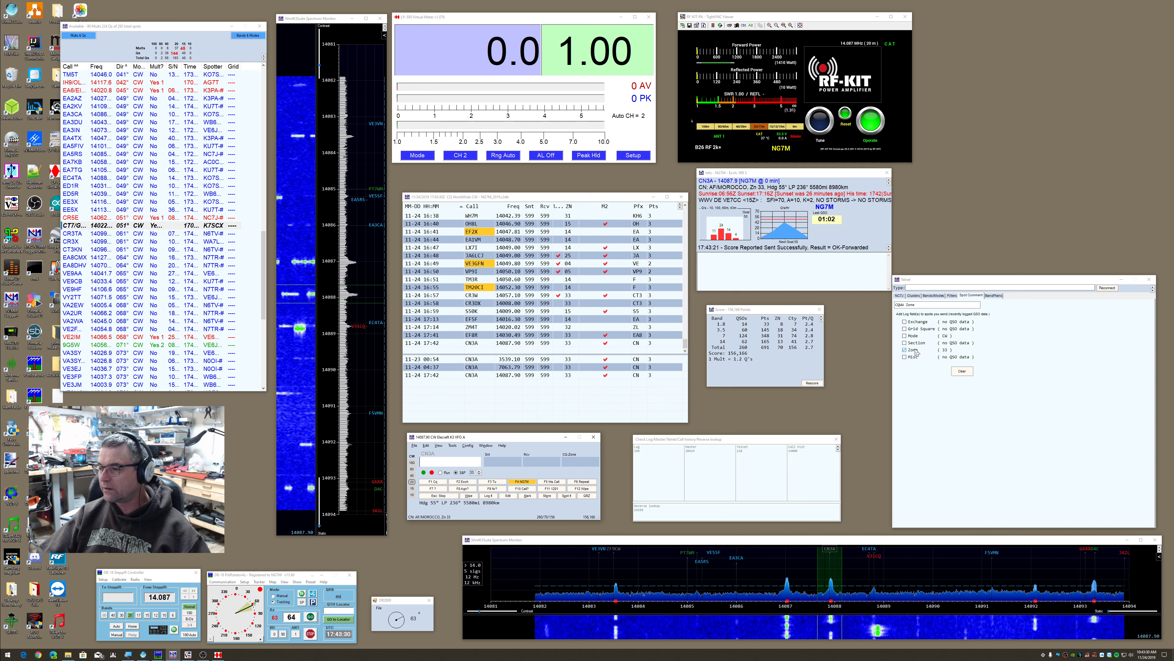
pyautogui.click(900, 296)
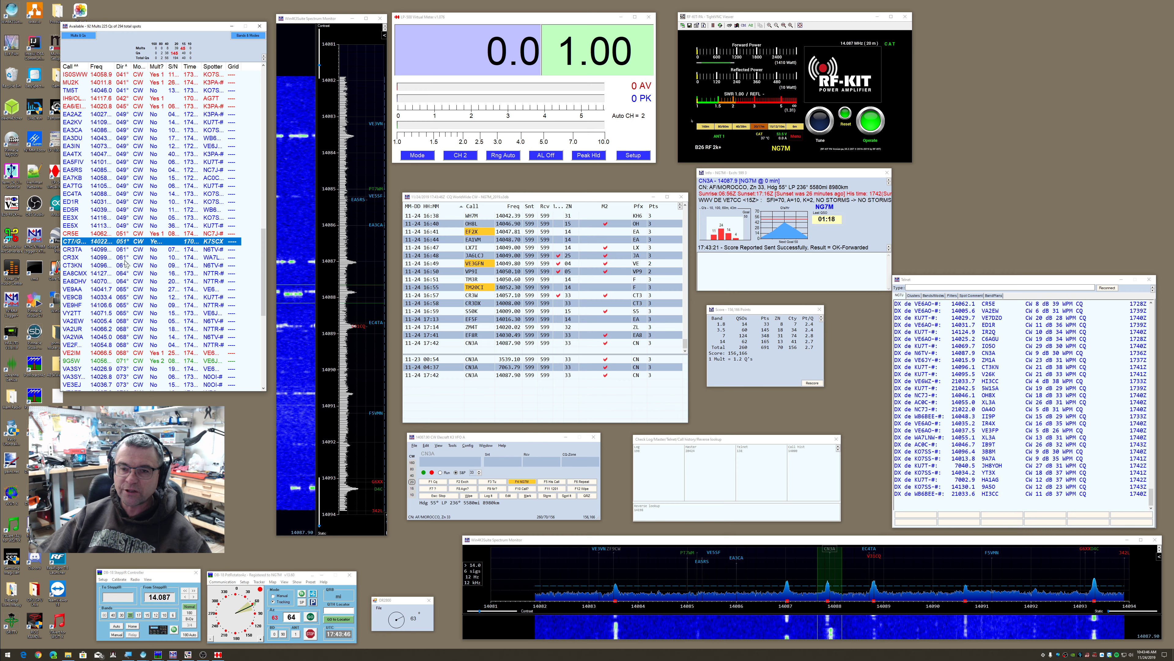
# Tune the radio to the CT3KN spot, fill it in as the callsign and call the station repeatedly
pyautogui.moveTo(83, 254)
pyautogui.click(84, 223)
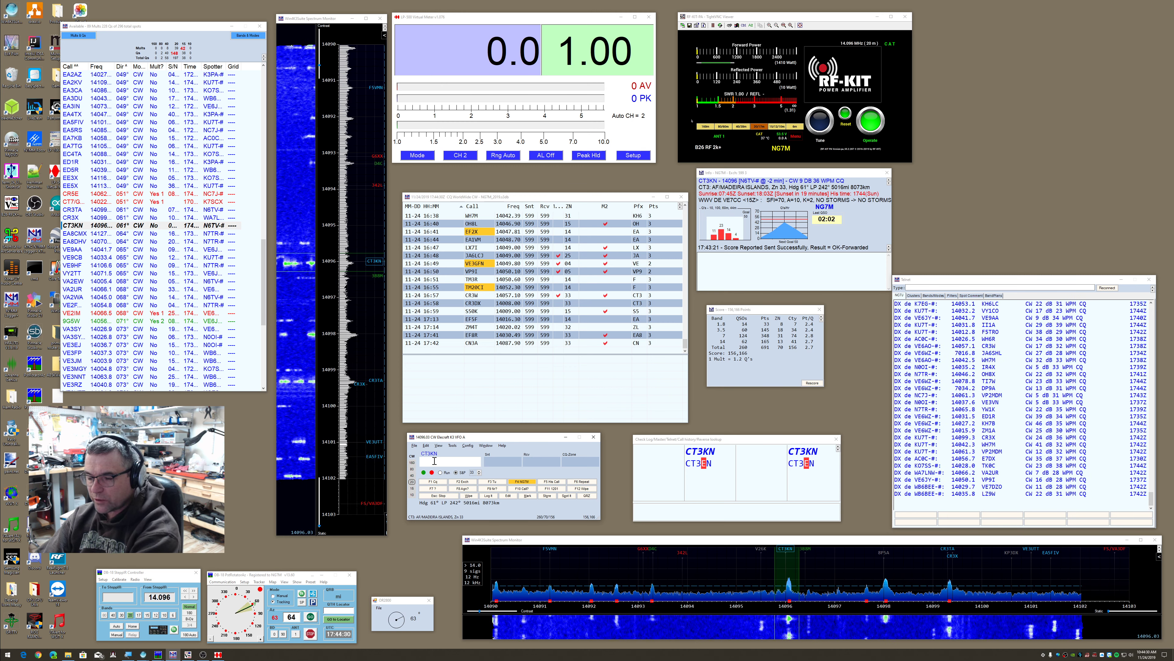
pyautogui.press('space')
pyautogui.press('Return')
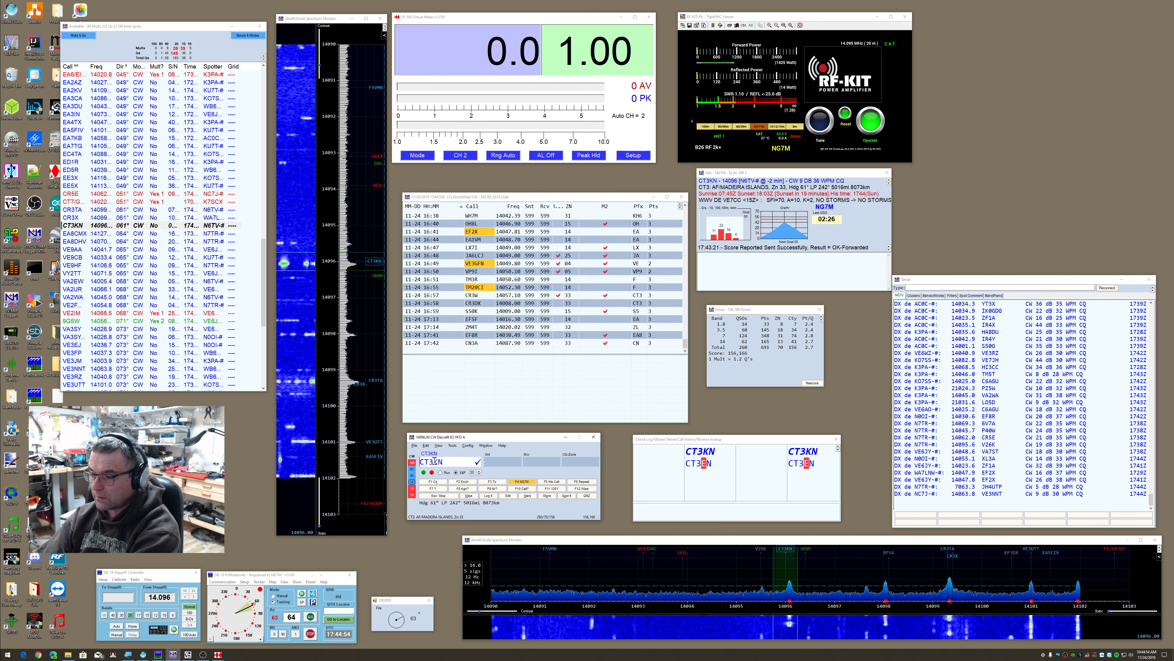
pyautogui.press('Return')
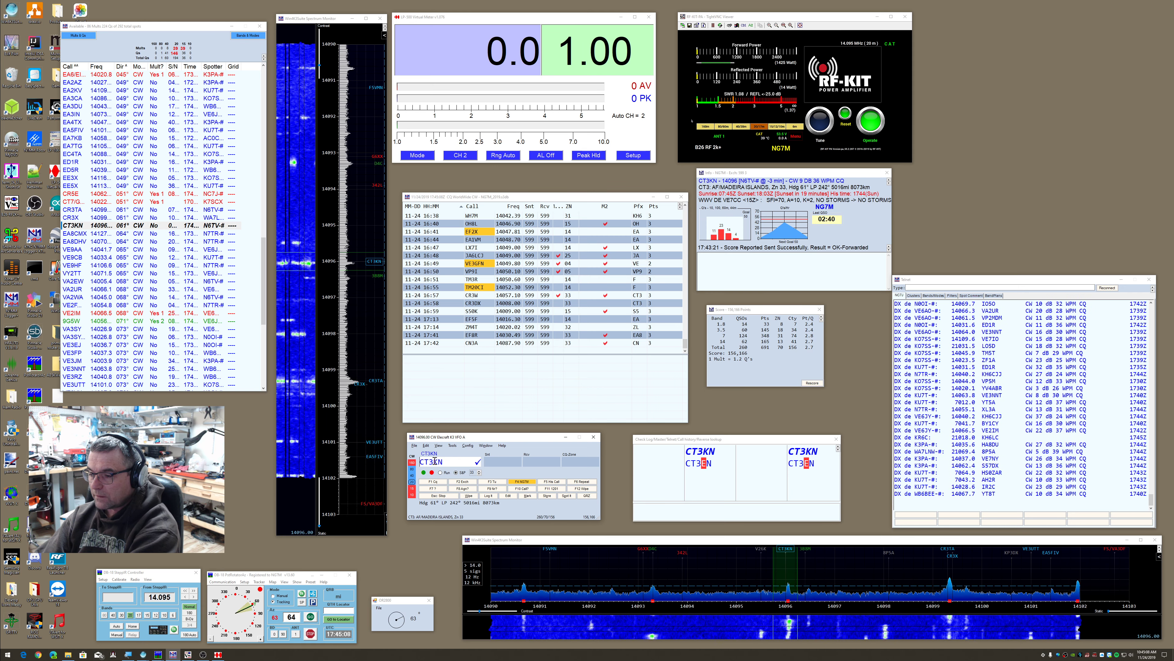
pyautogui.press('Return')
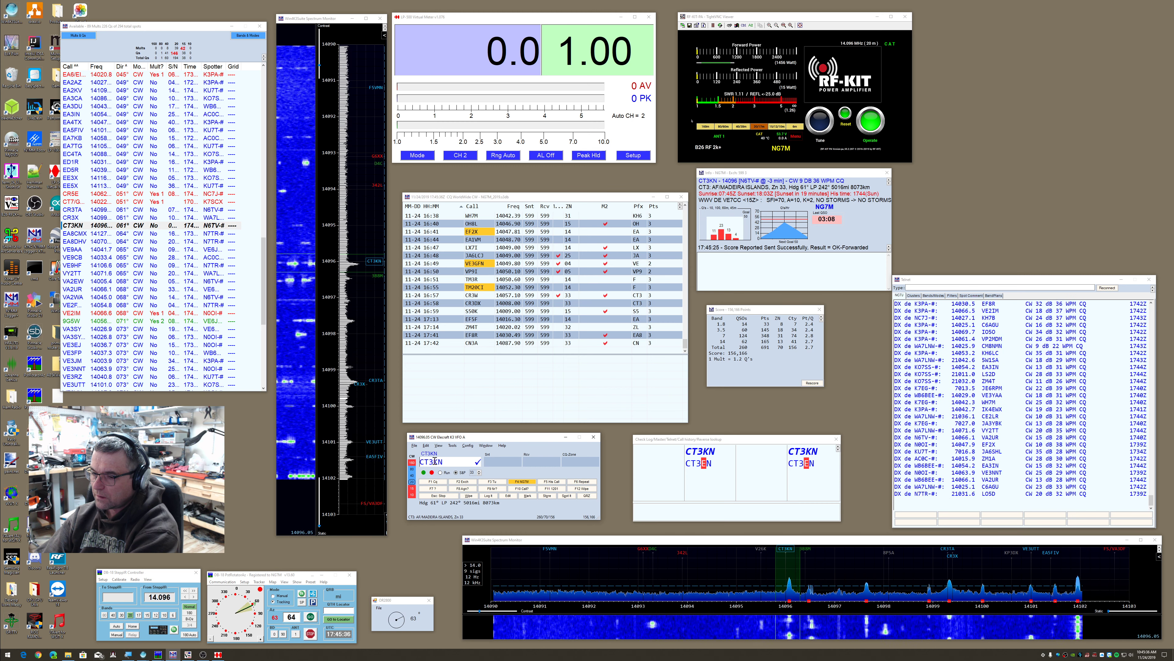
pyautogui.press('Return')
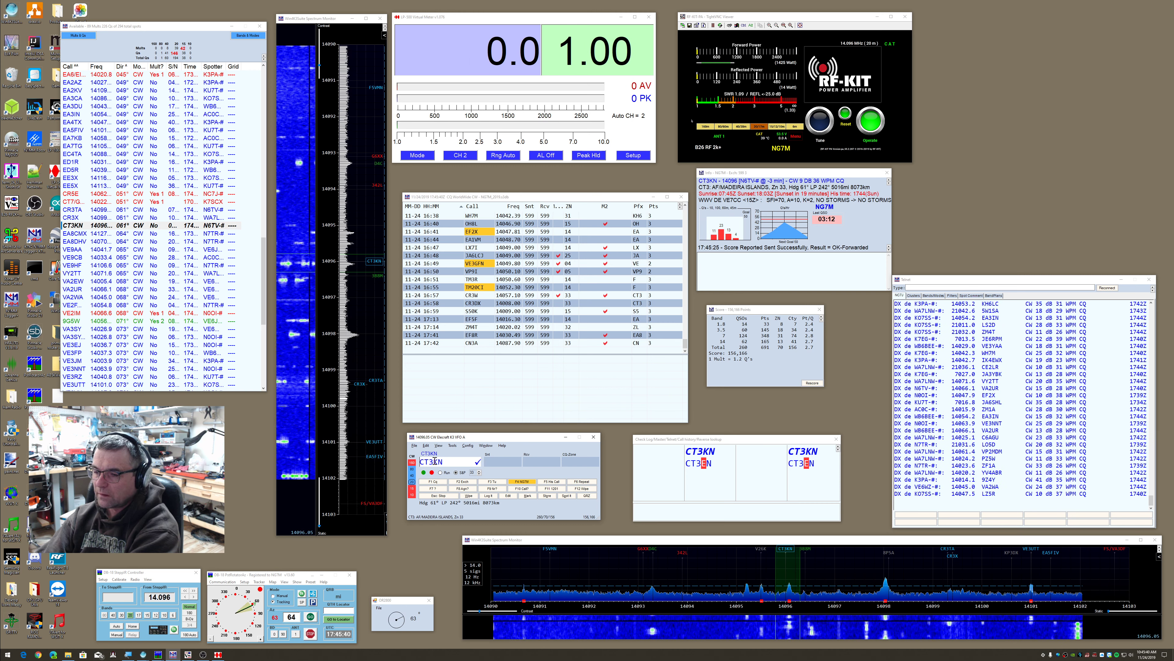
# Prefill the CT3KN exchange, send it and log the contact
pyautogui.press('space')
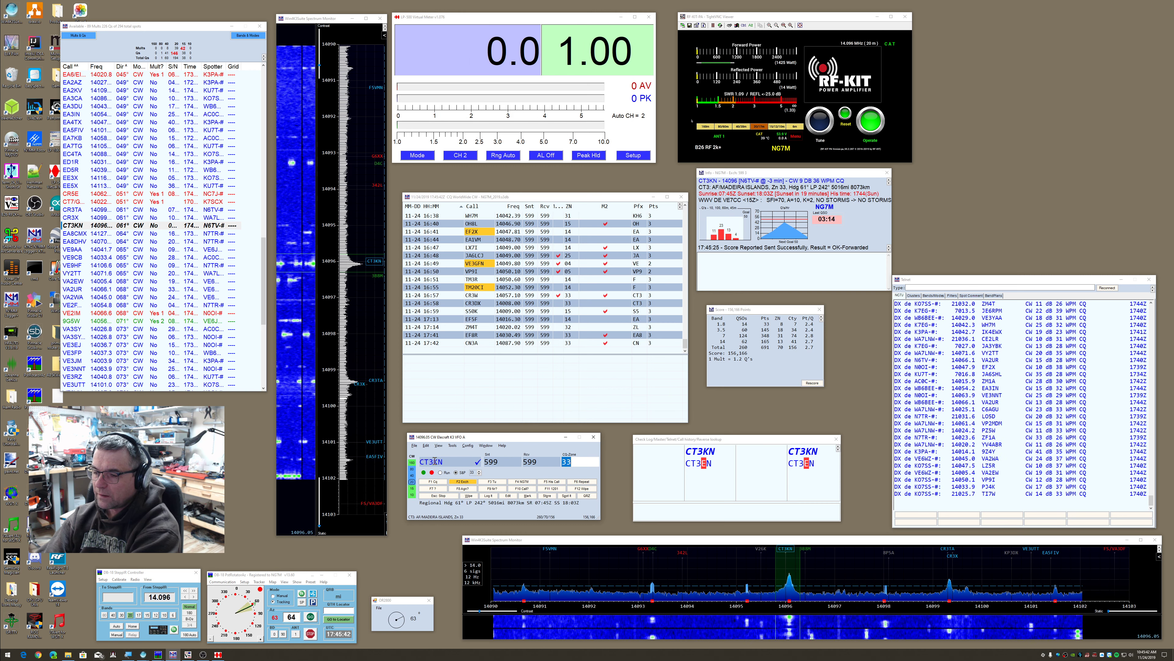
pyautogui.press('Return')
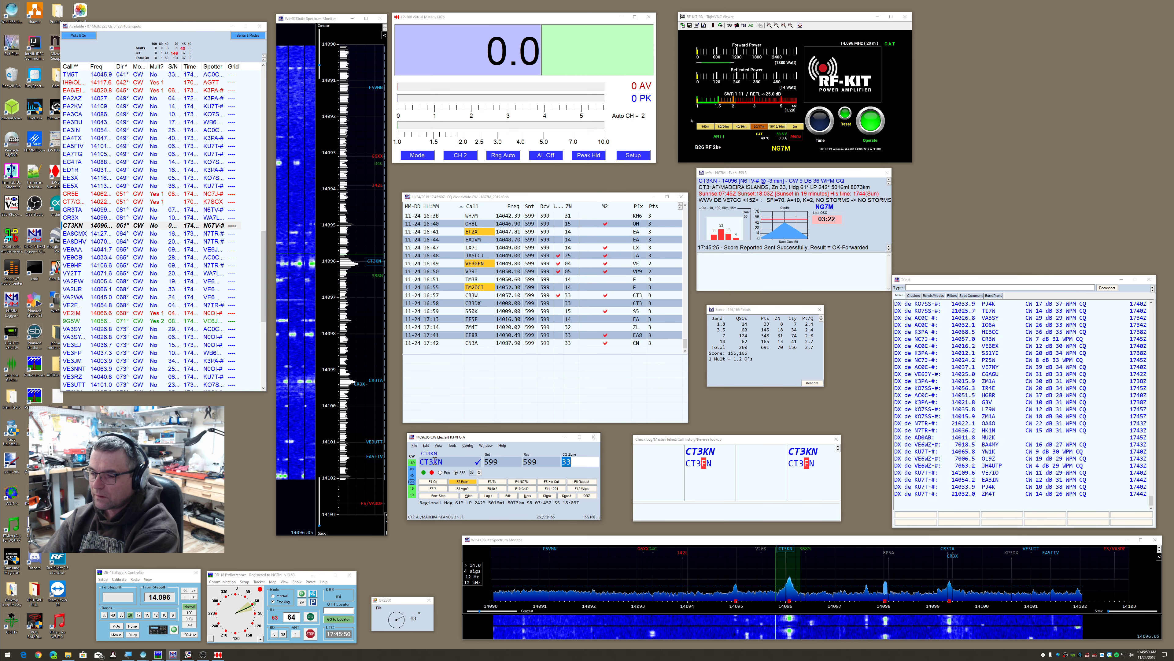
pyautogui.press('Return')
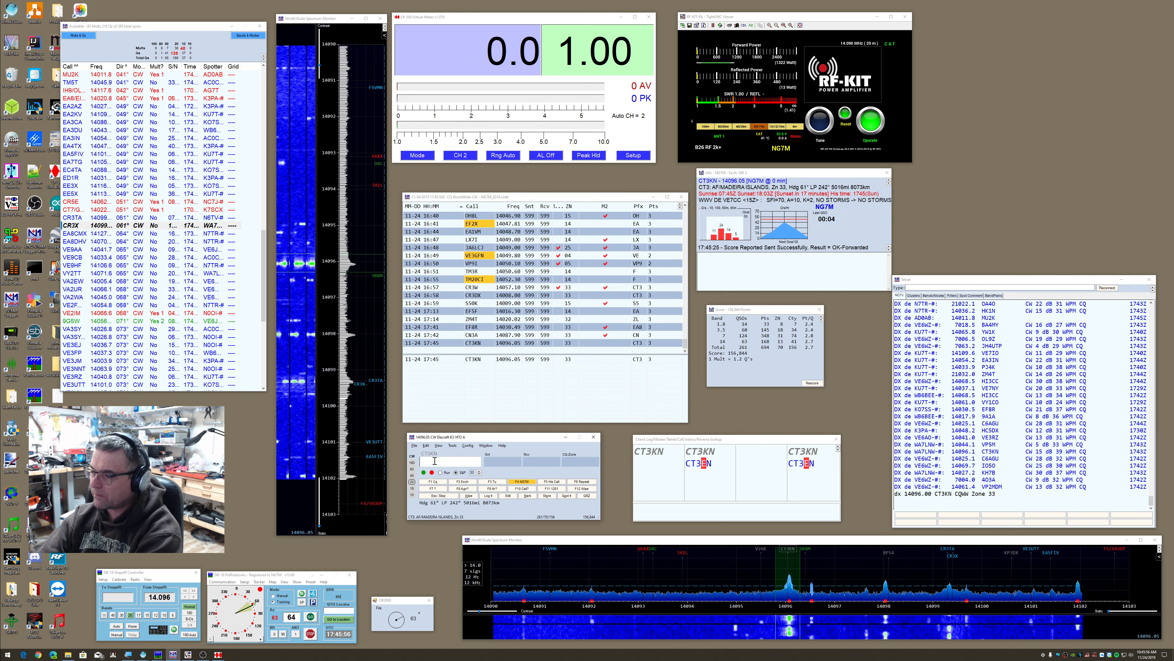
# Send CT3KN as a spot to the cluster and slightly reposition the Telnet window
pyautogui.hotkey('alt', 'p')
pyautogui.moveTo(977, 278); pyautogui.dragTo(977, 279)
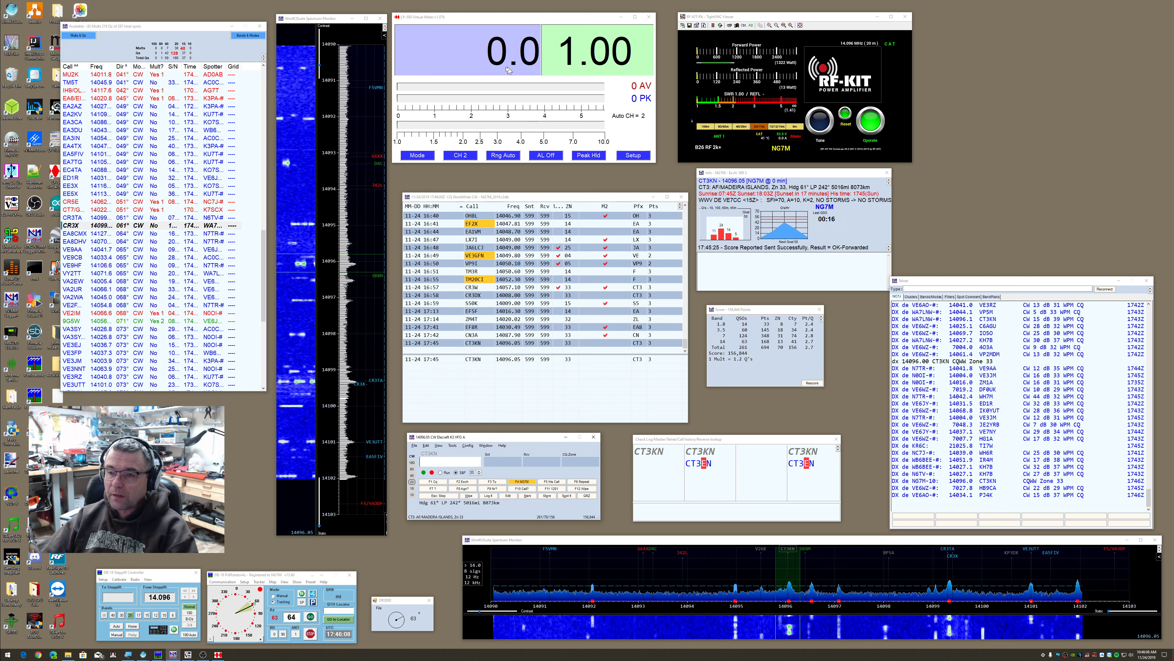
pyautogui.click(100, 226)
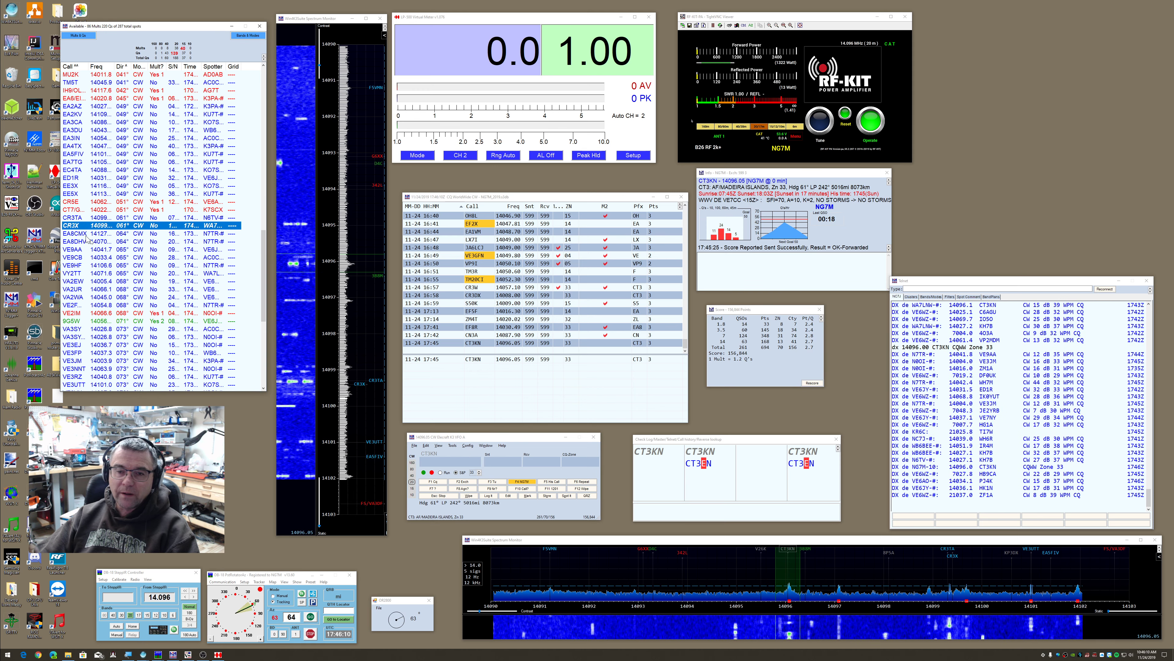
pyautogui.moveTo(81, 237)
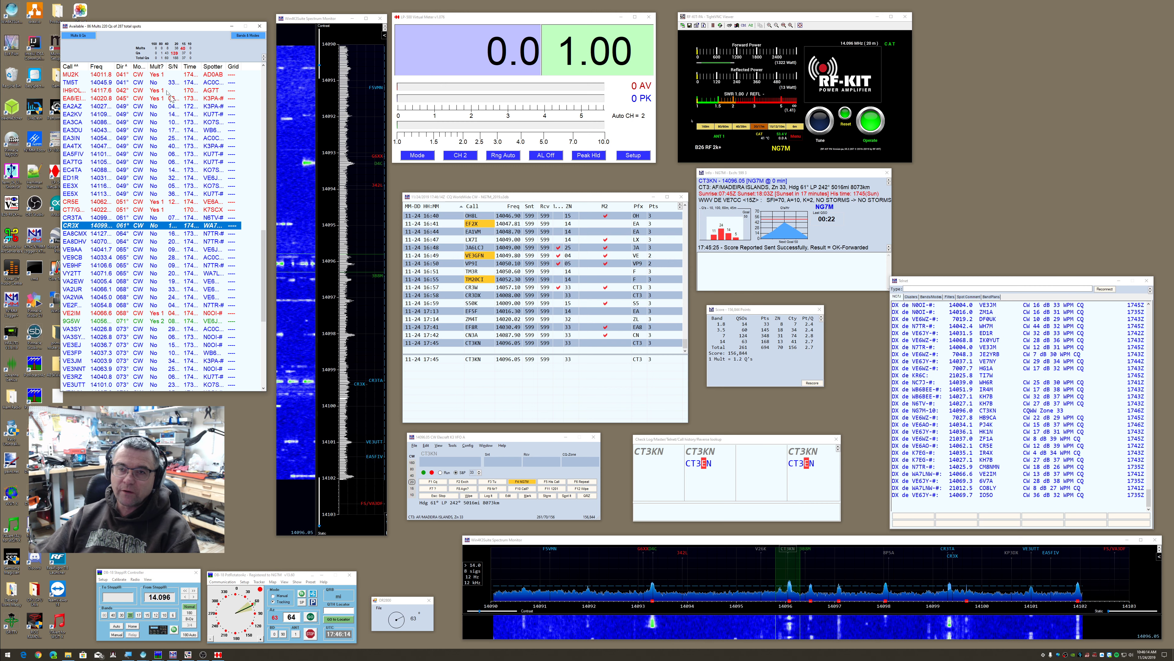
pyautogui.moveTo(140, 29); pyautogui.dragTo(138, 32)
pyautogui.click(78, 235)
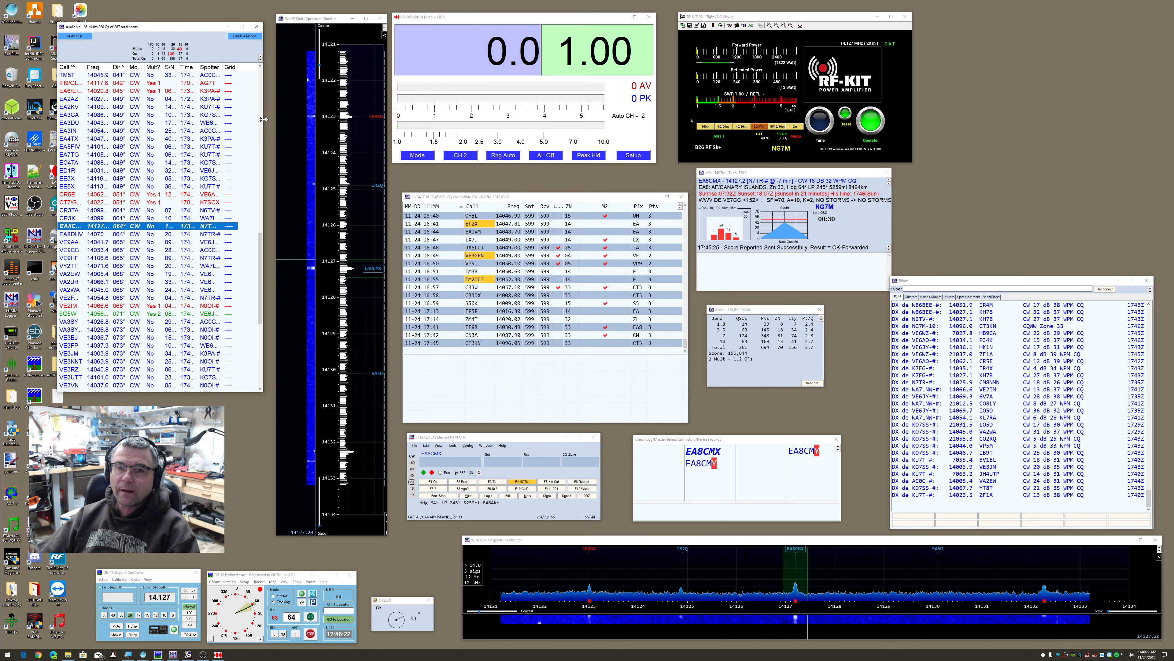
# Widen the Available spots window and its Call column so that long callsigns fit
pyautogui.moveTo(264, 123); pyautogui.dragTo(270, 123)
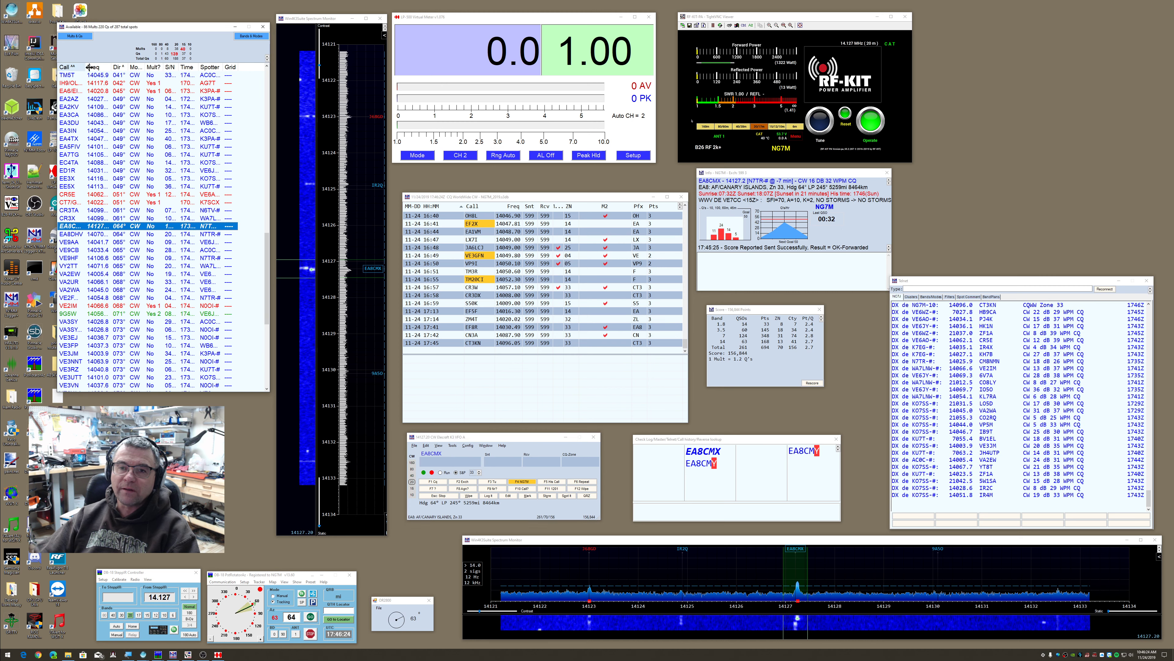
pyautogui.moveTo(84, 67); pyautogui.dragTo(95, 67)
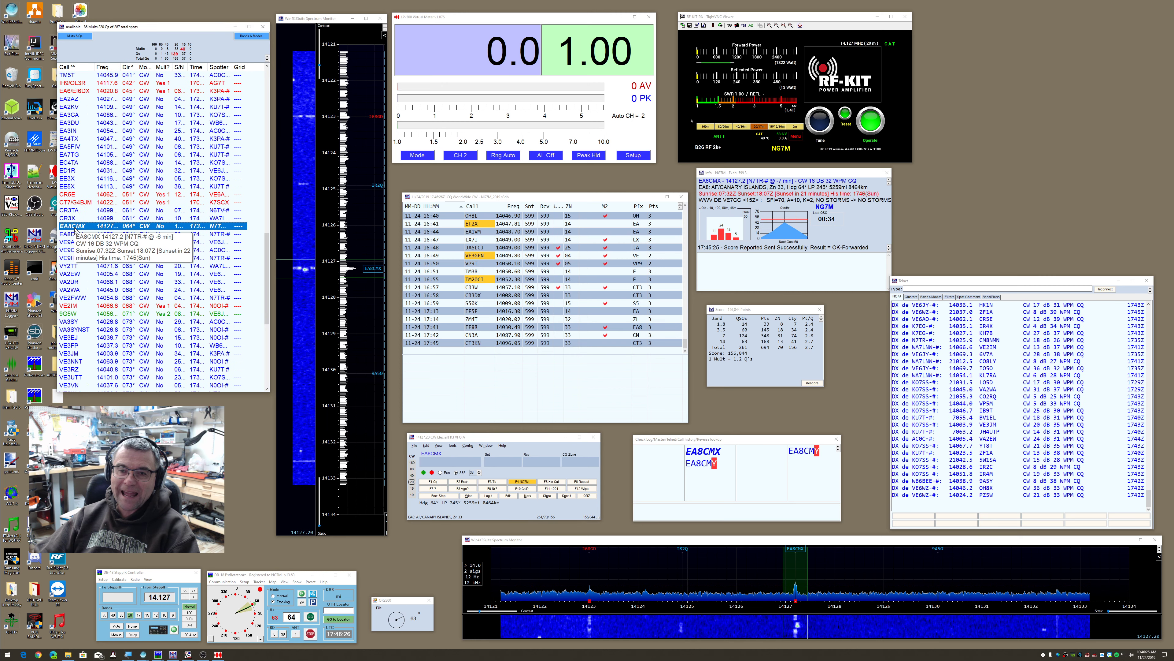
pyautogui.click(515, 482)
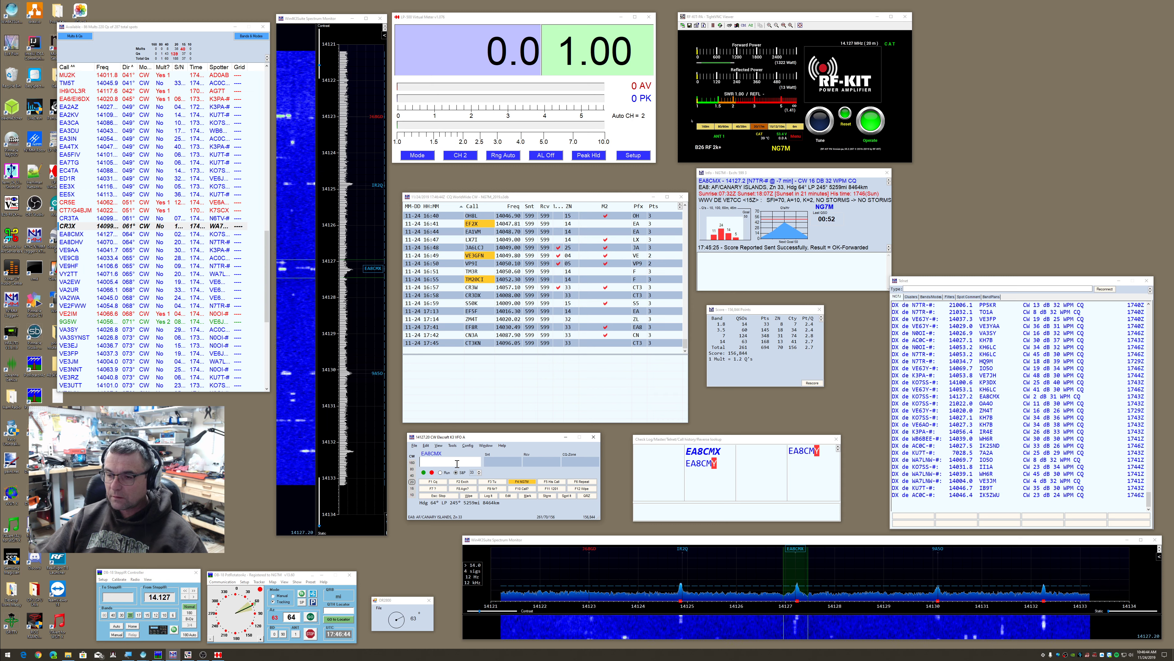
pyautogui.press('space')
pyautogui.press('Return')
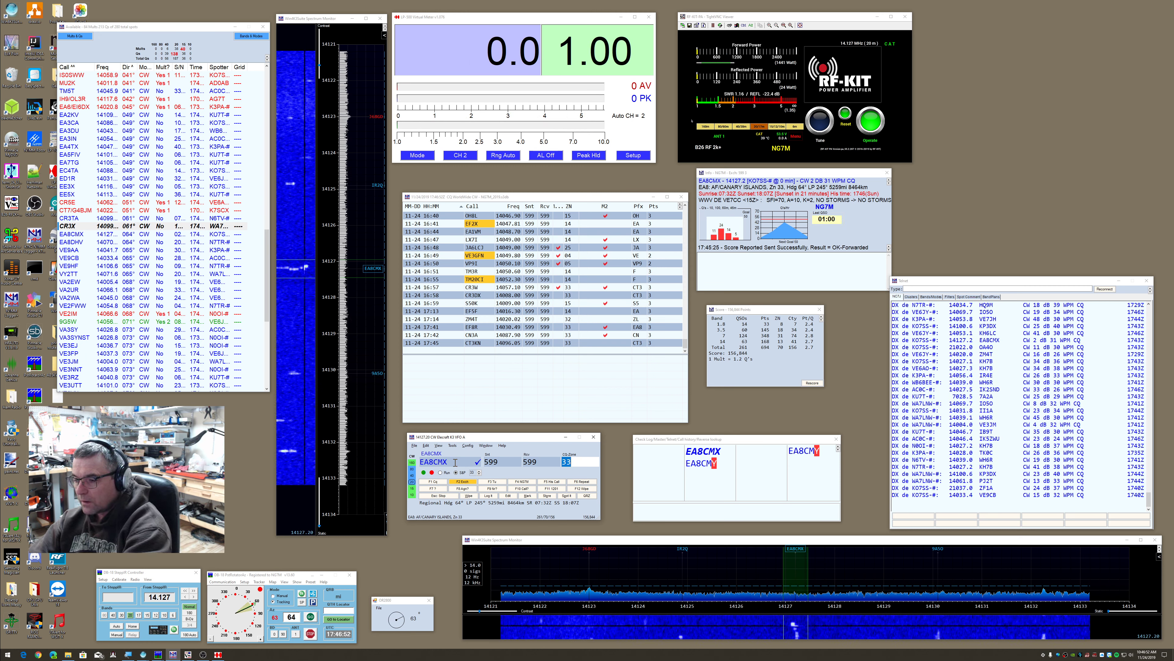
pyautogui.press('Return')
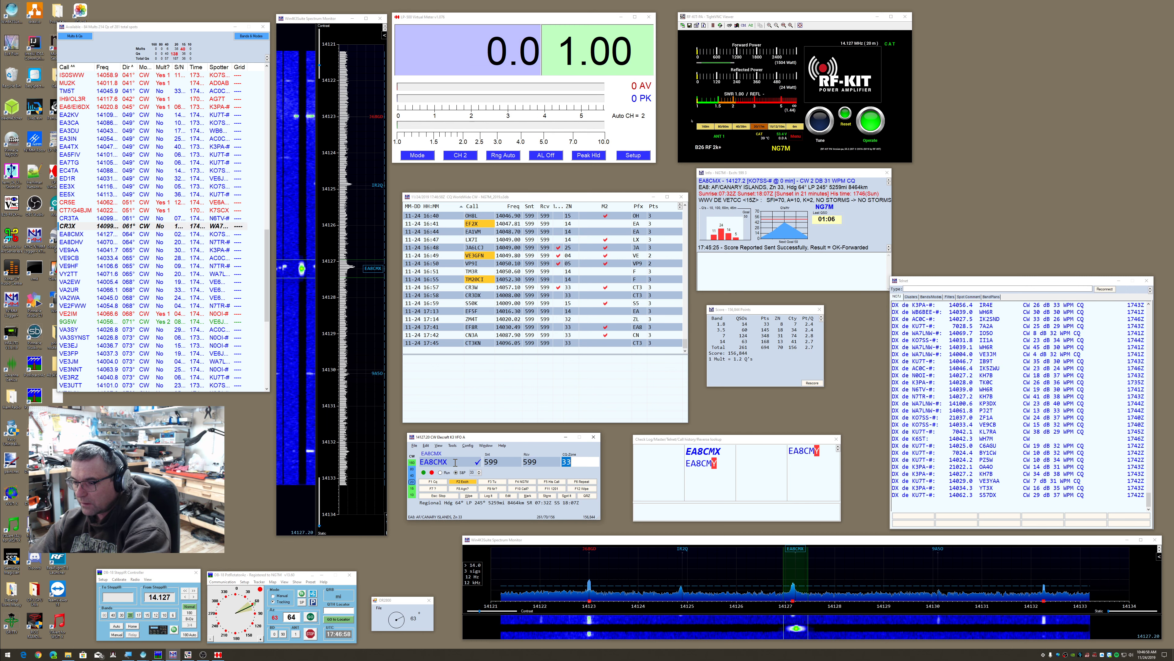
pyautogui.press('Return')
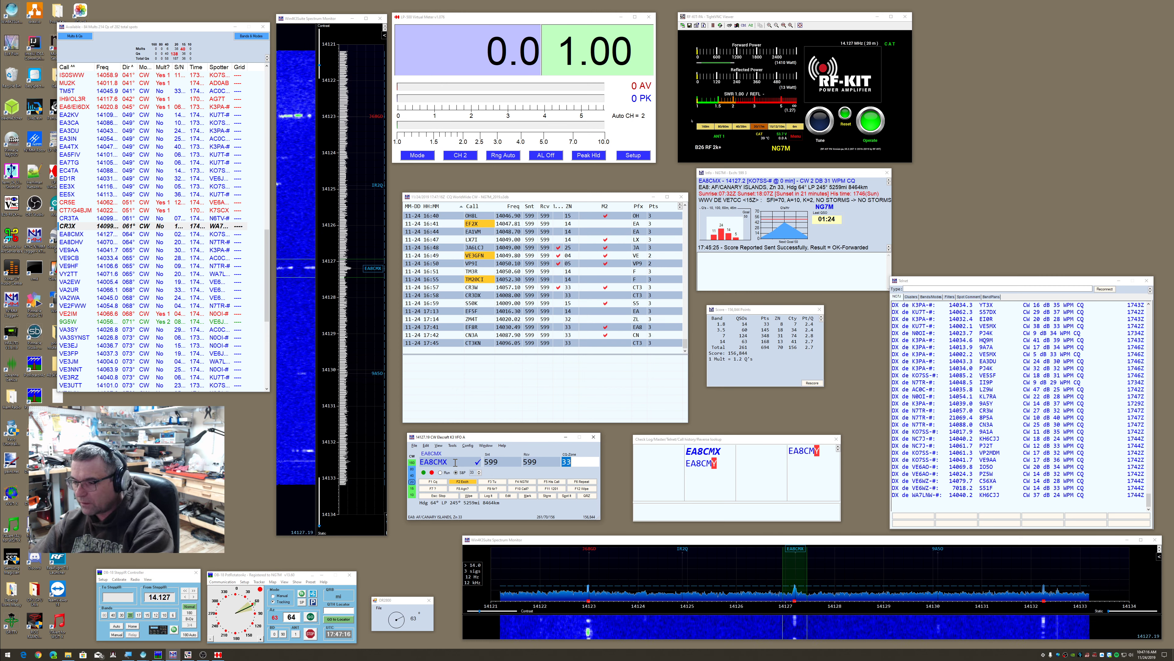
pyautogui.press('F4')
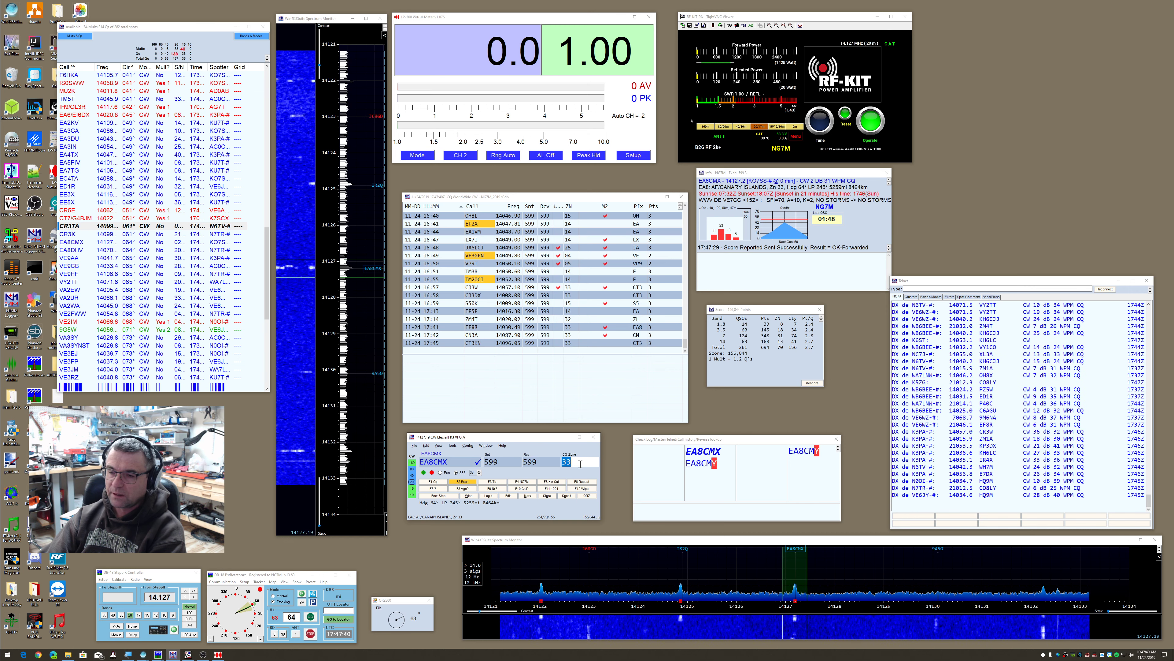
pyautogui.press('Return')
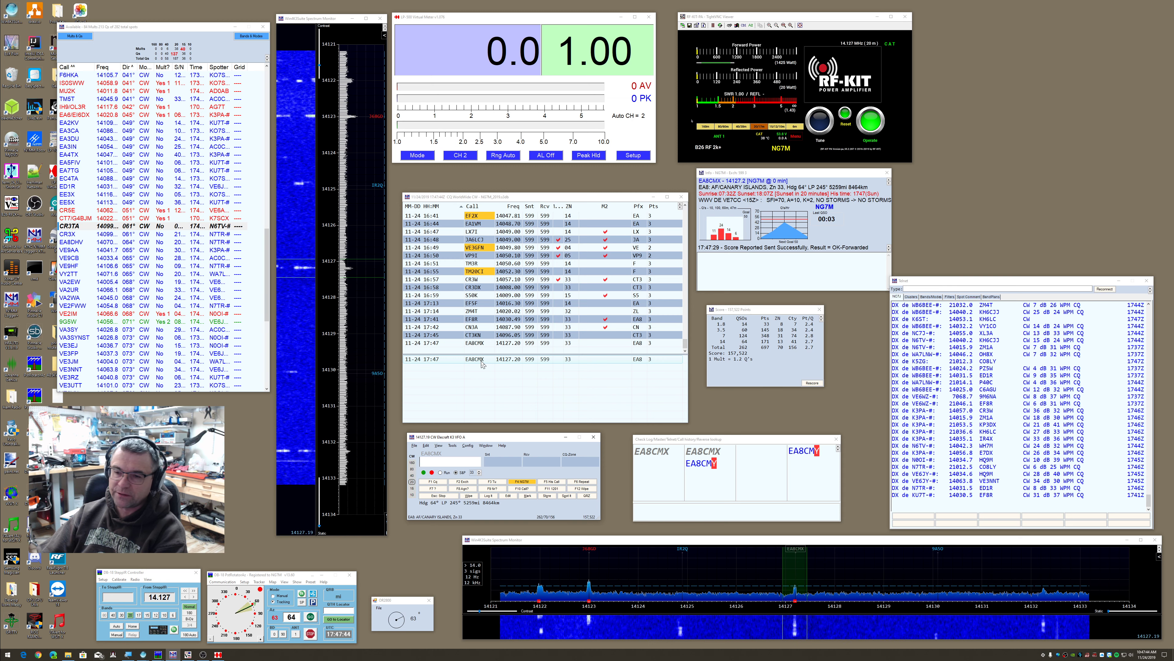
# Slightly reposition the Available spots window and widen its Freq column to fit full frequencies
pyautogui.click(92, 226)
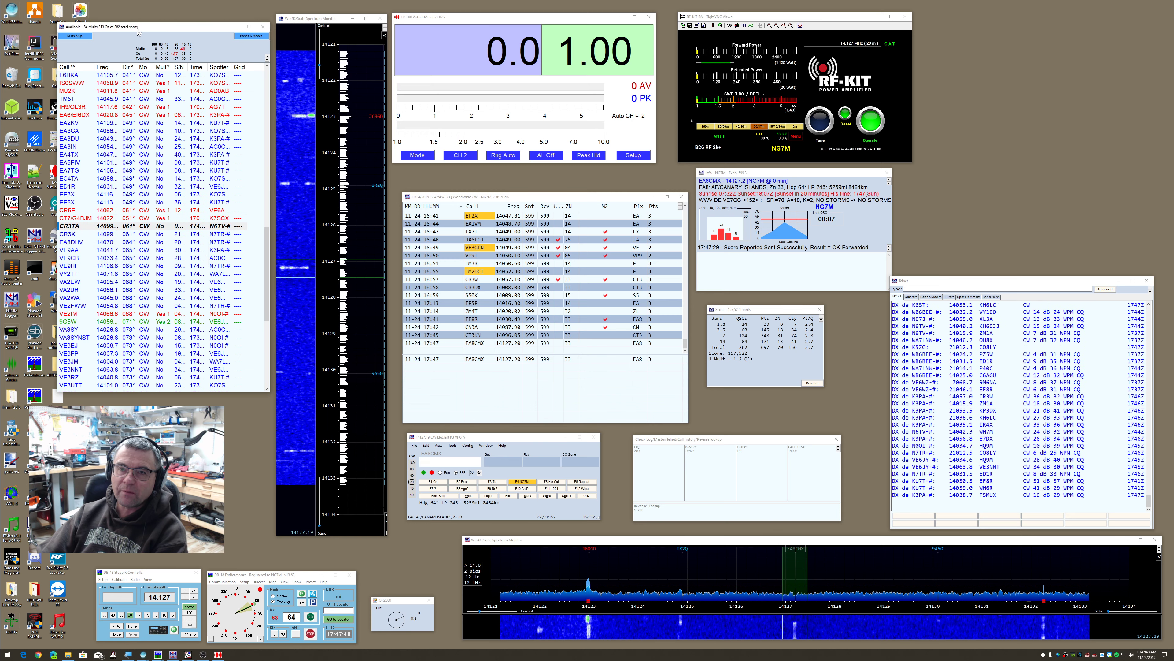
pyautogui.moveTo(137, 28); pyautogui.dragTo(134, 34)
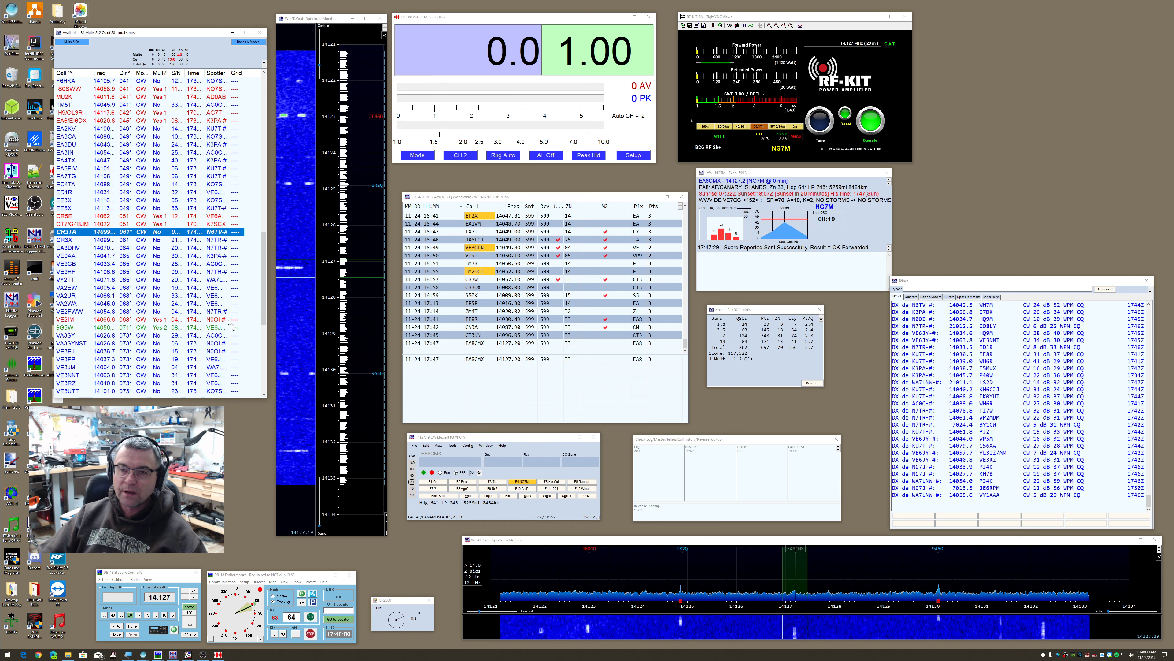
pyautogui.moveTo(73, 236)
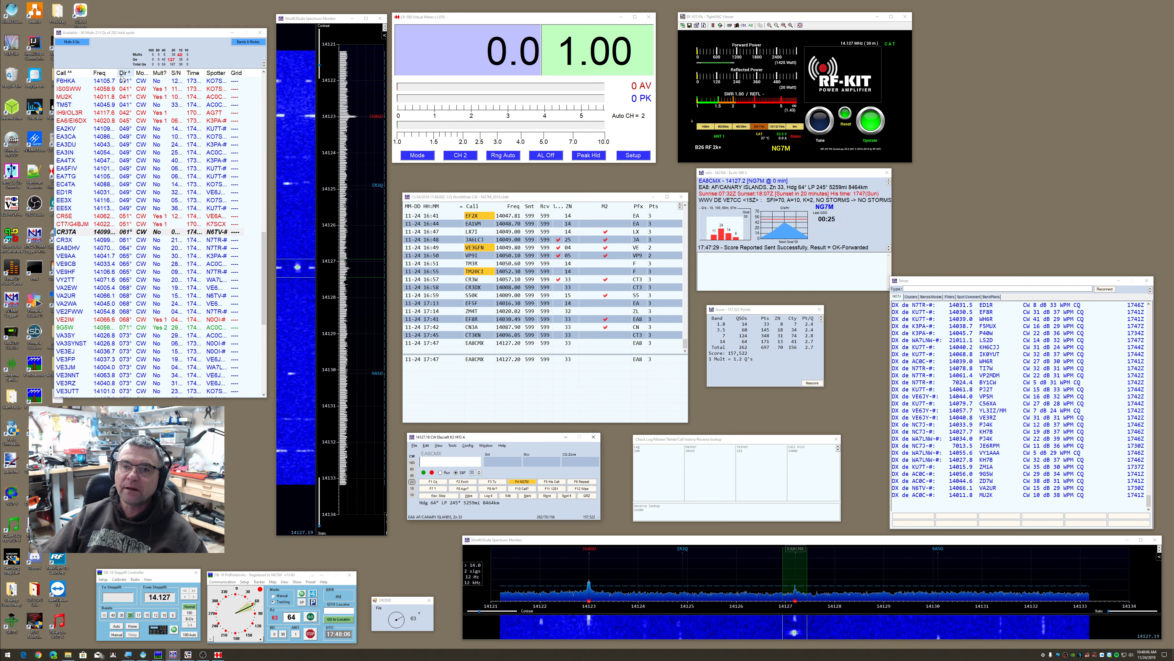
pyautogui.moveTo(117, 73); pyautogui.dragTo(125, 73)
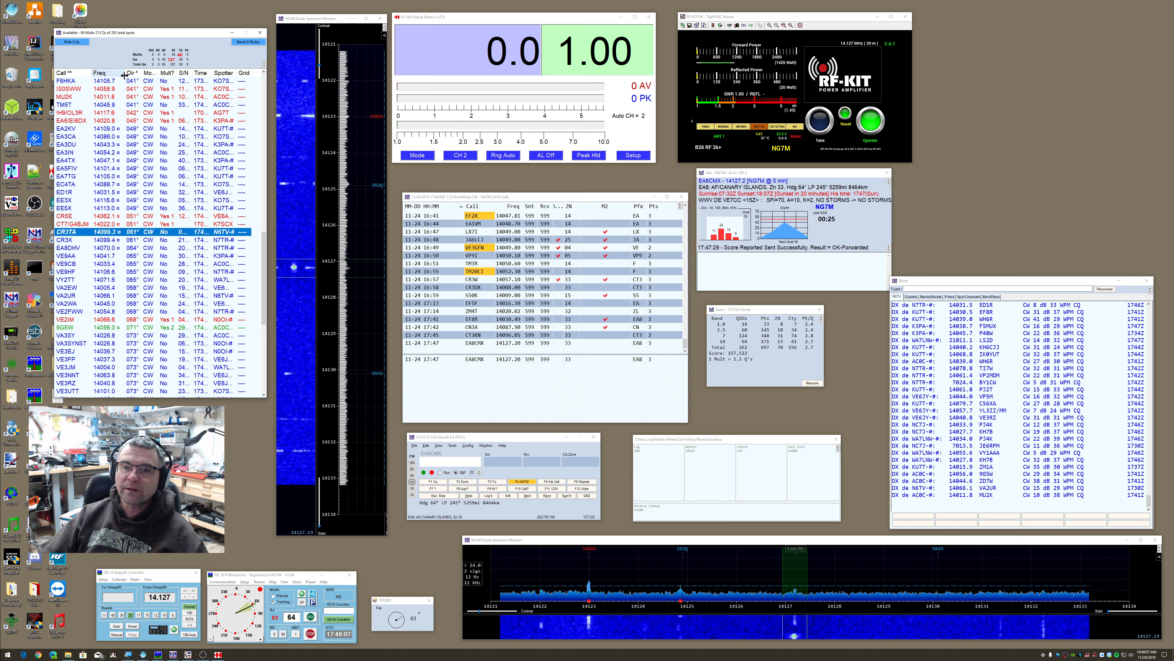
# Tune the radio to the CT7/G4BJM spot and slightly reposition the entry window
pyautogui.click(77, 225)
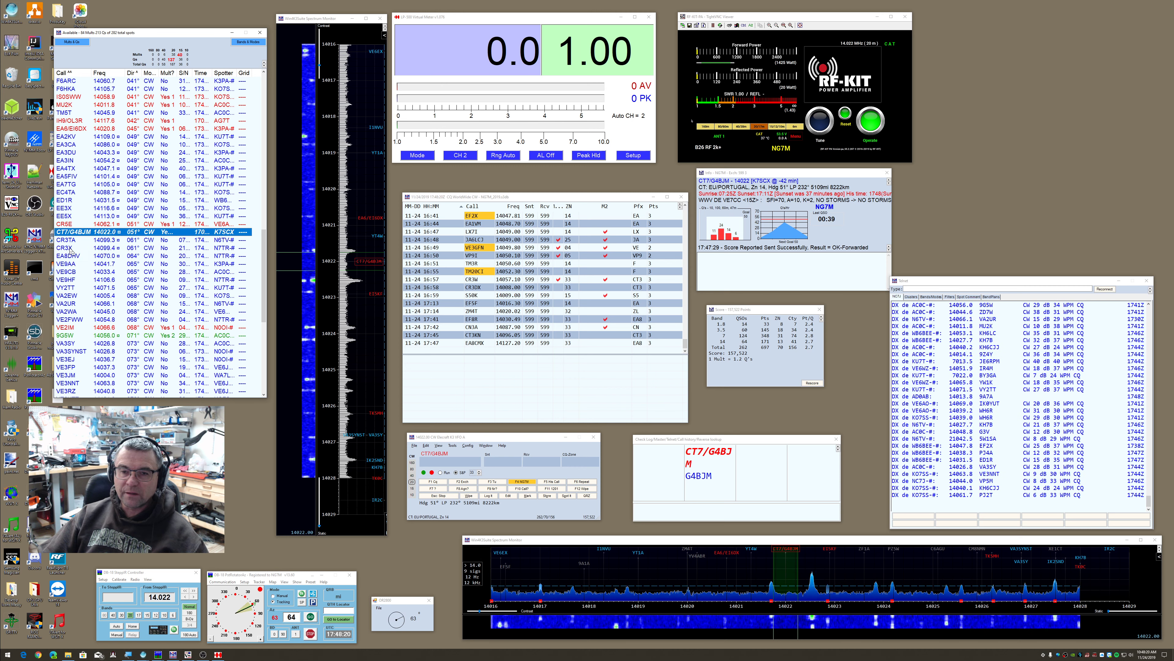
pyautogui.click(422, 440)
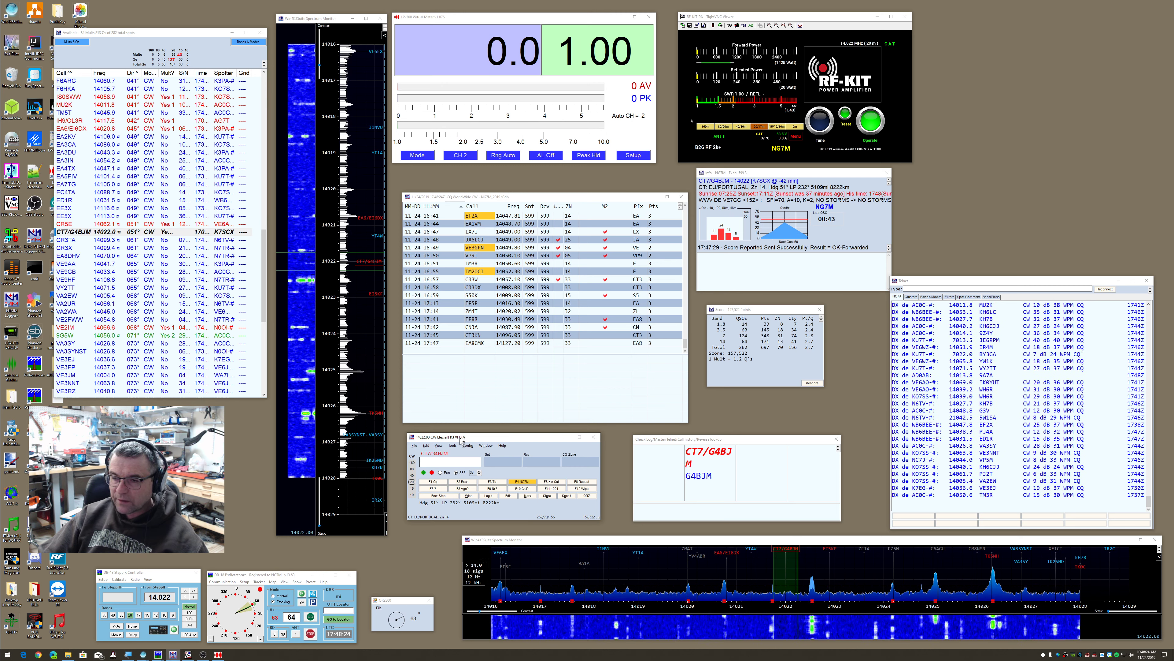
pyautogui.moveTo(483, 439); pyautogui.dragTo(480, 440)
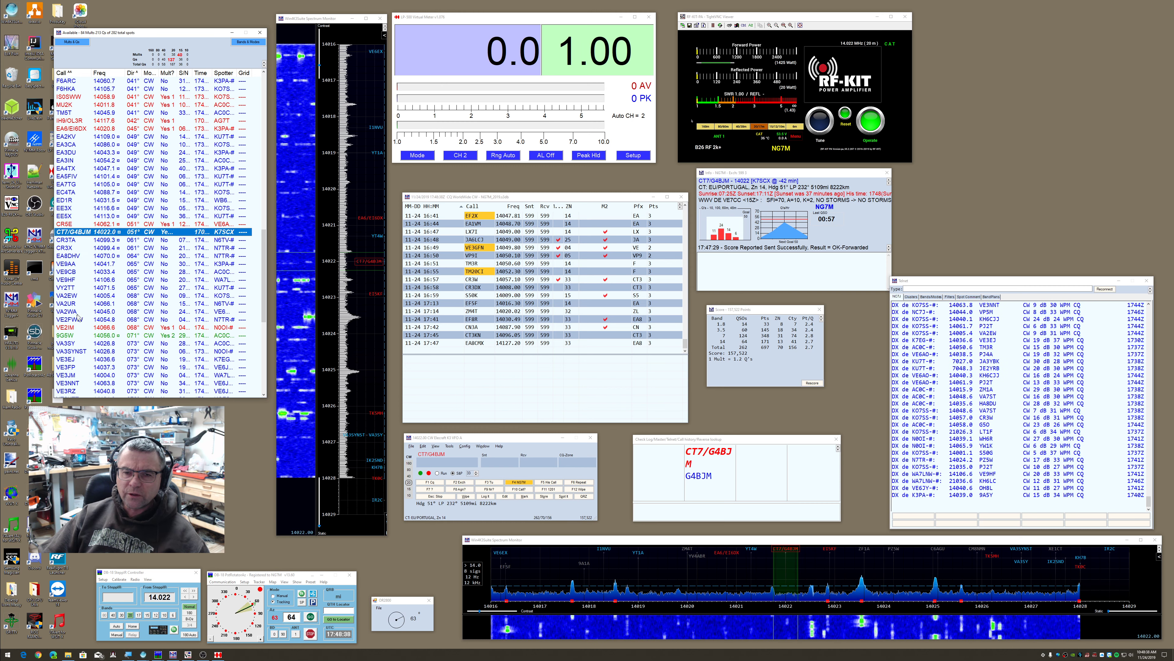
# Tune to the VE2IM spot, fill in its callsign, send the prefilled exchange and log the contact
pyautogui.click(73, 327)
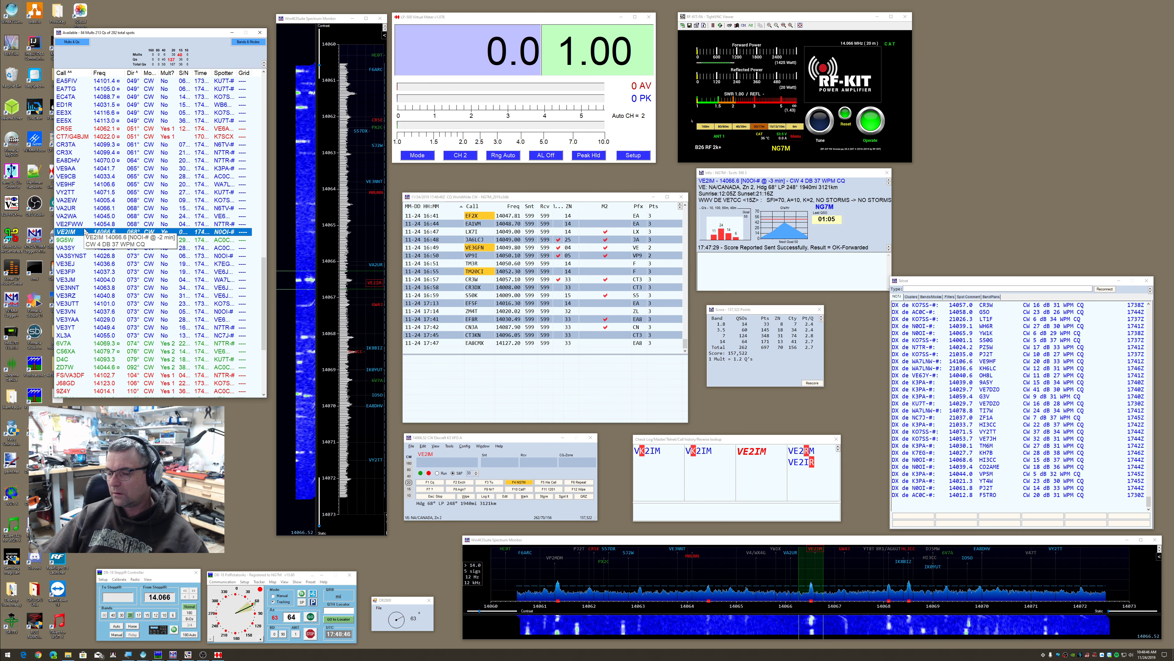
pyautogui.click(438, 460)
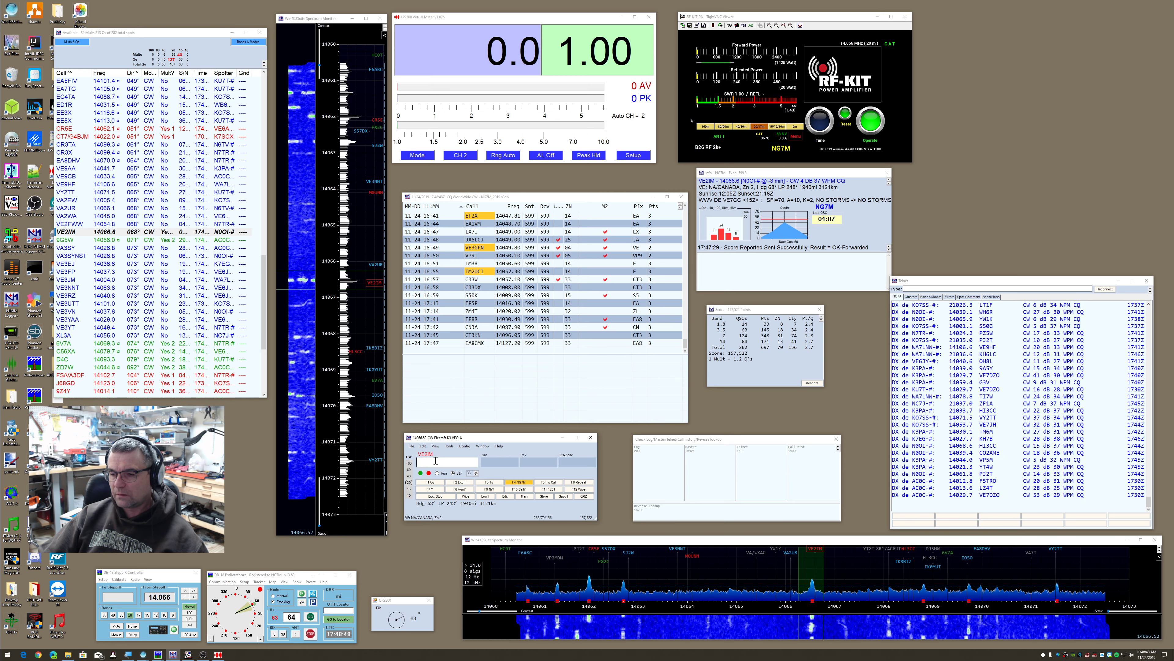
pyautogui.press('space')
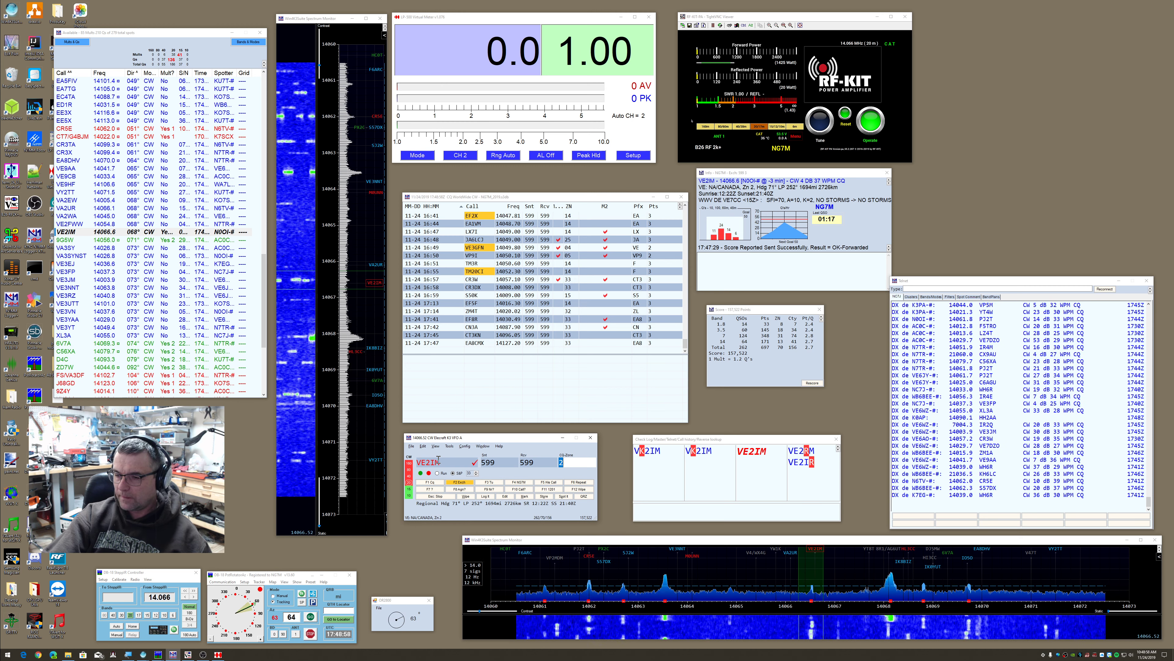
pyautogui.press('F2')
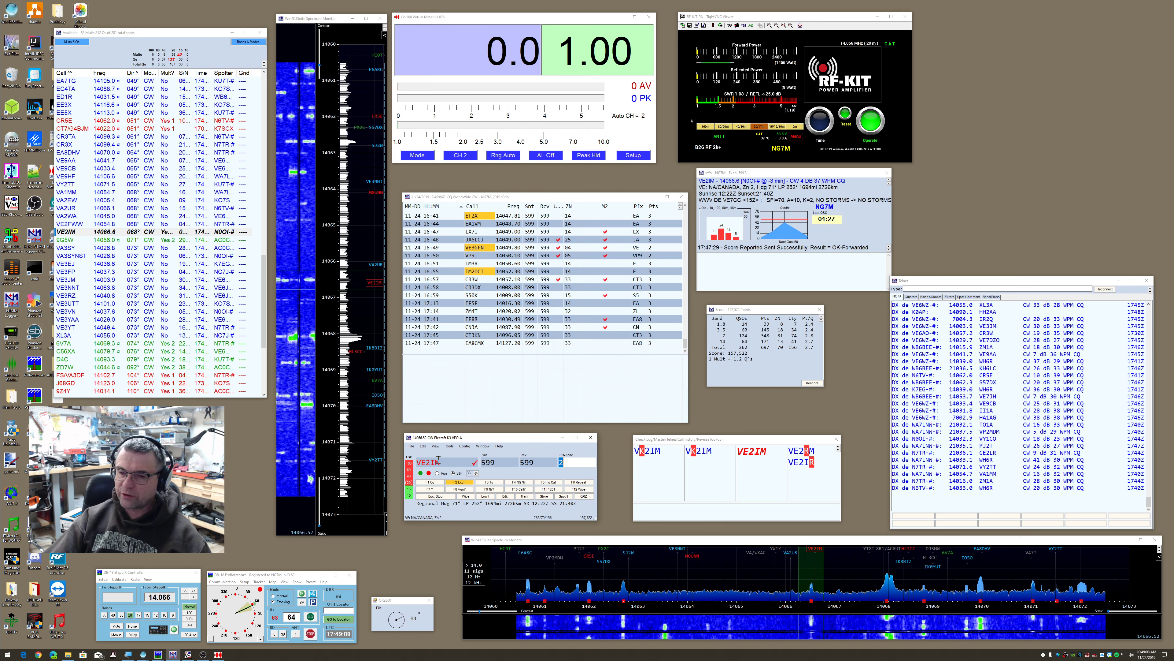
pyautogui.press('Return')
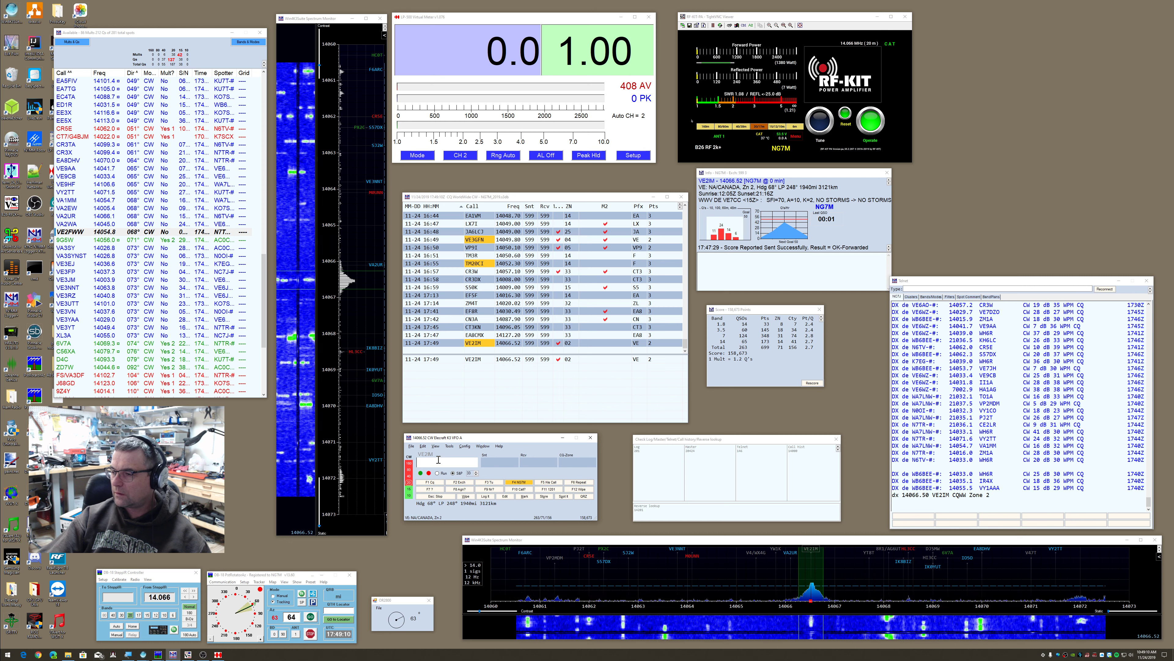
# Tune to the 9G5W spot and turn the antenna to its 71° heading, slightly repositioning the rotator window
pyautogui.click(99, 231)
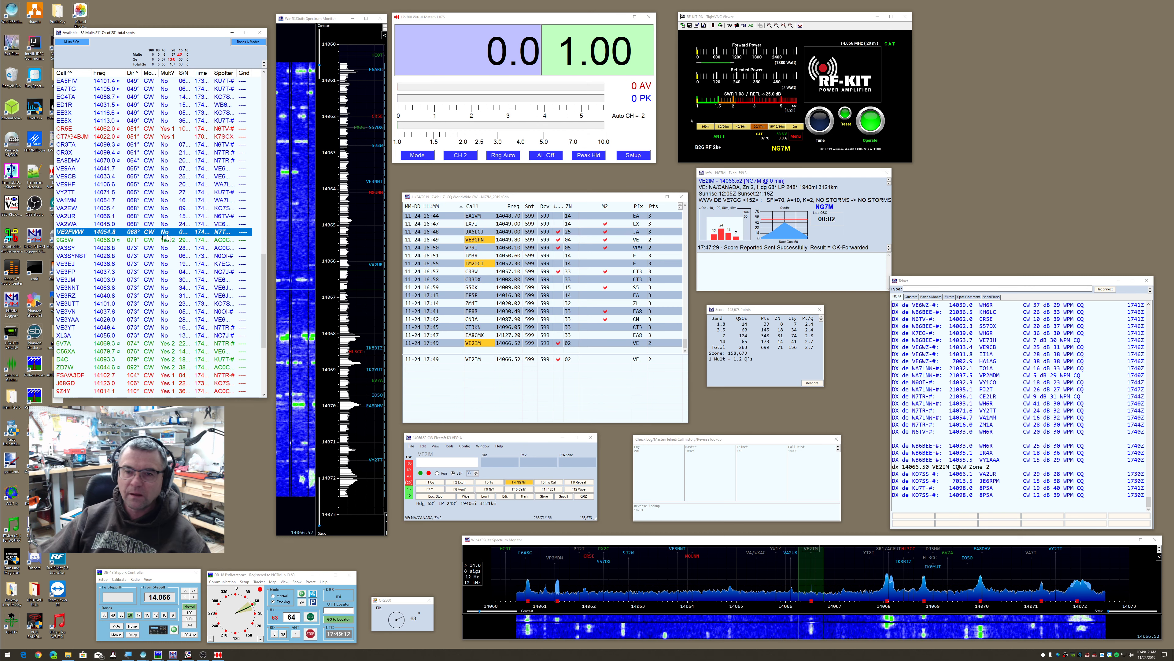
pyautogui.doubleClick(66, 241)
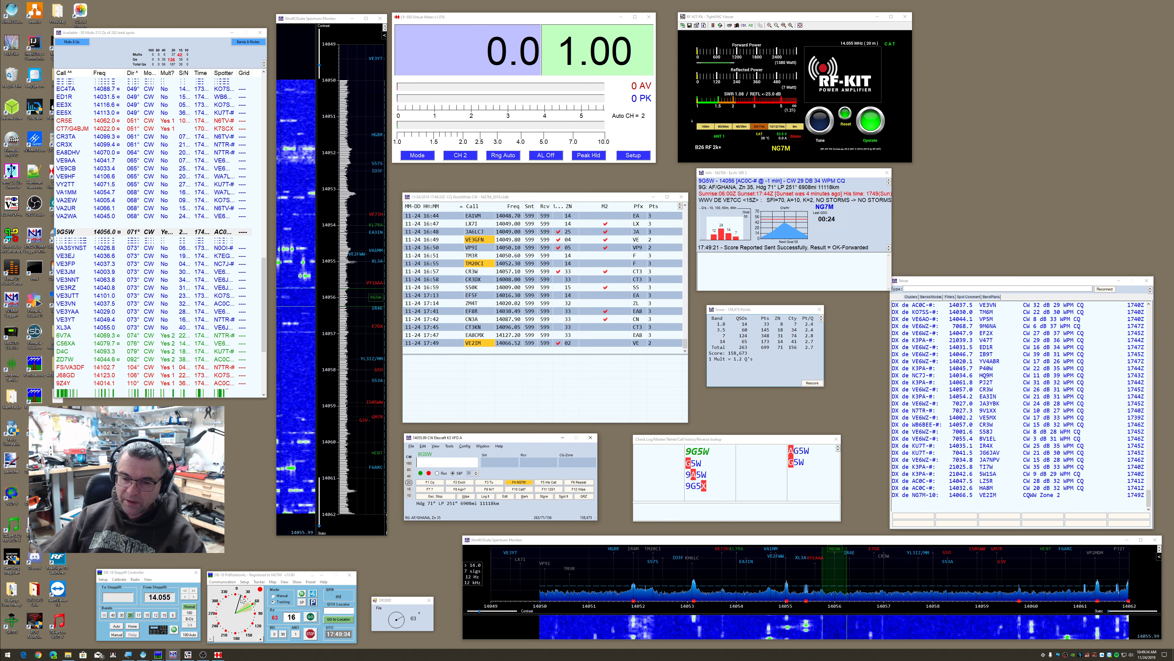
pyautogui.moveTo(255, 579); pyautogui.dragTo(253, 579)
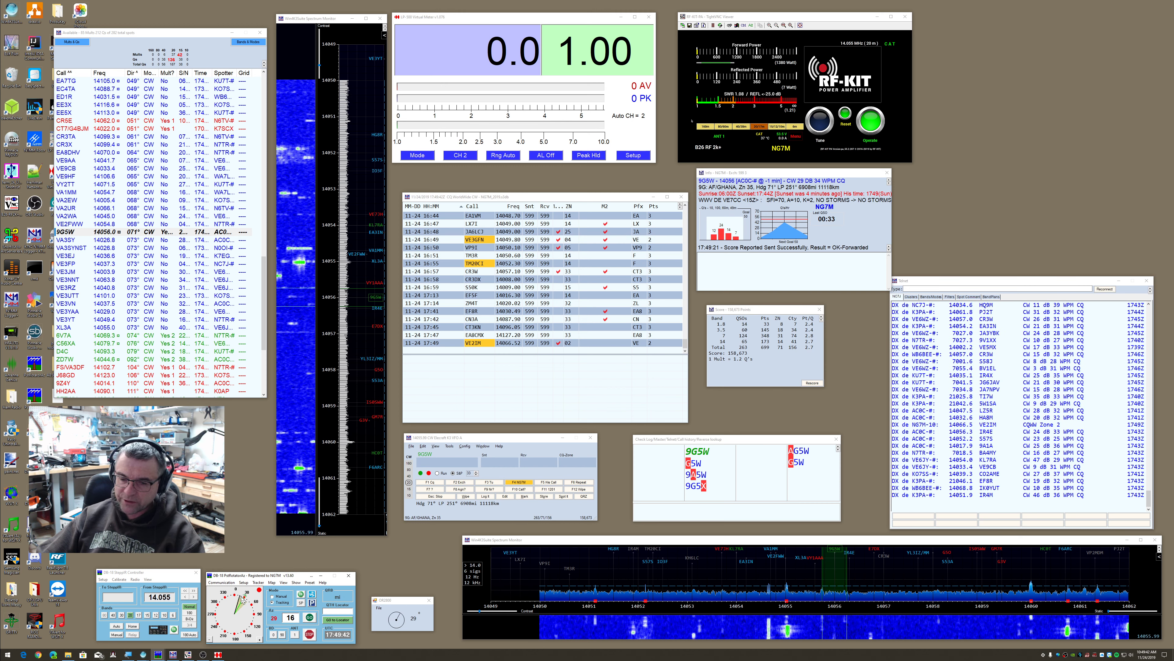
pyautogui.click(428, 460)
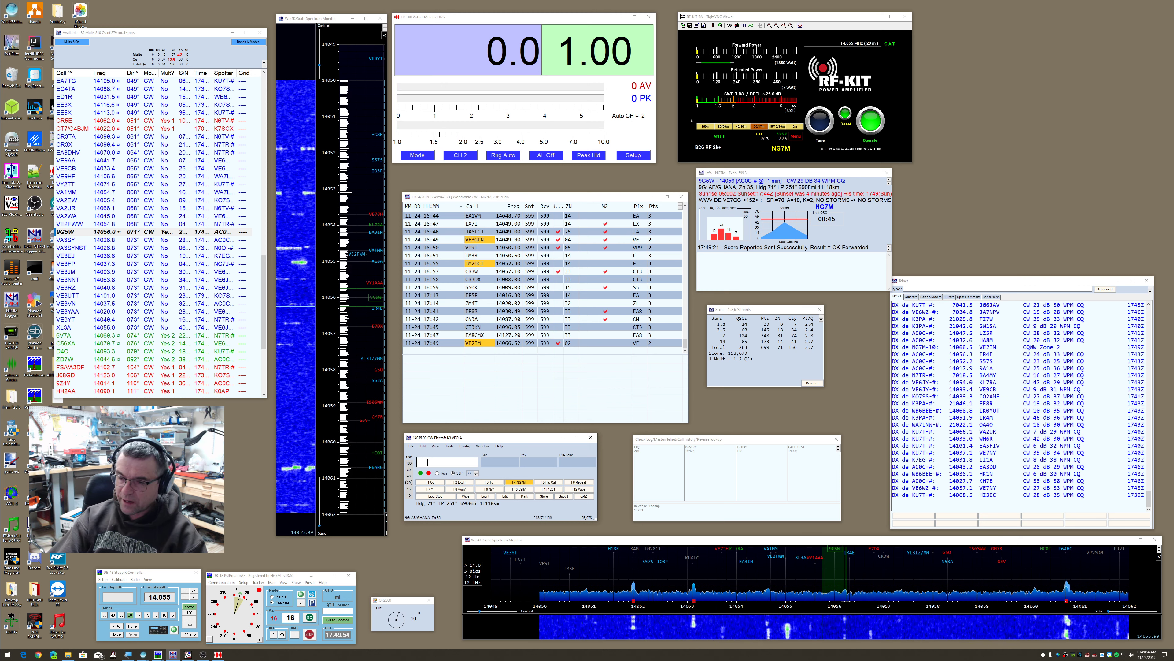
pyautogui.hotkey('alt', 'j')
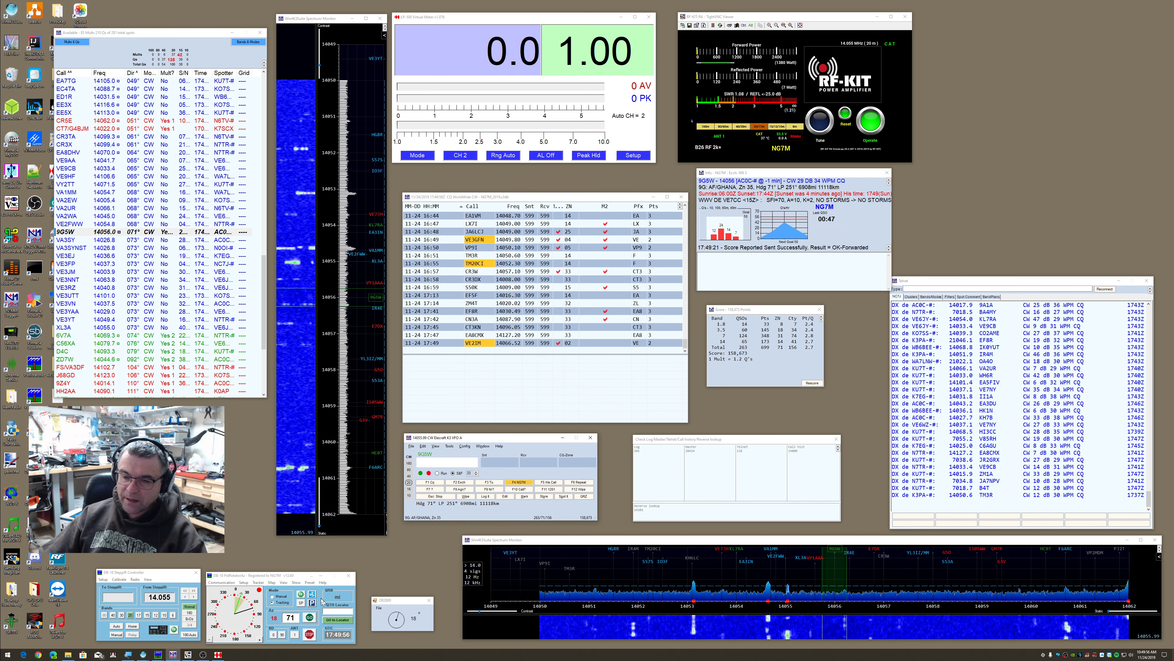
pyautogui.moveTo(276, 578); pyautogui.dragTo(280, 577)
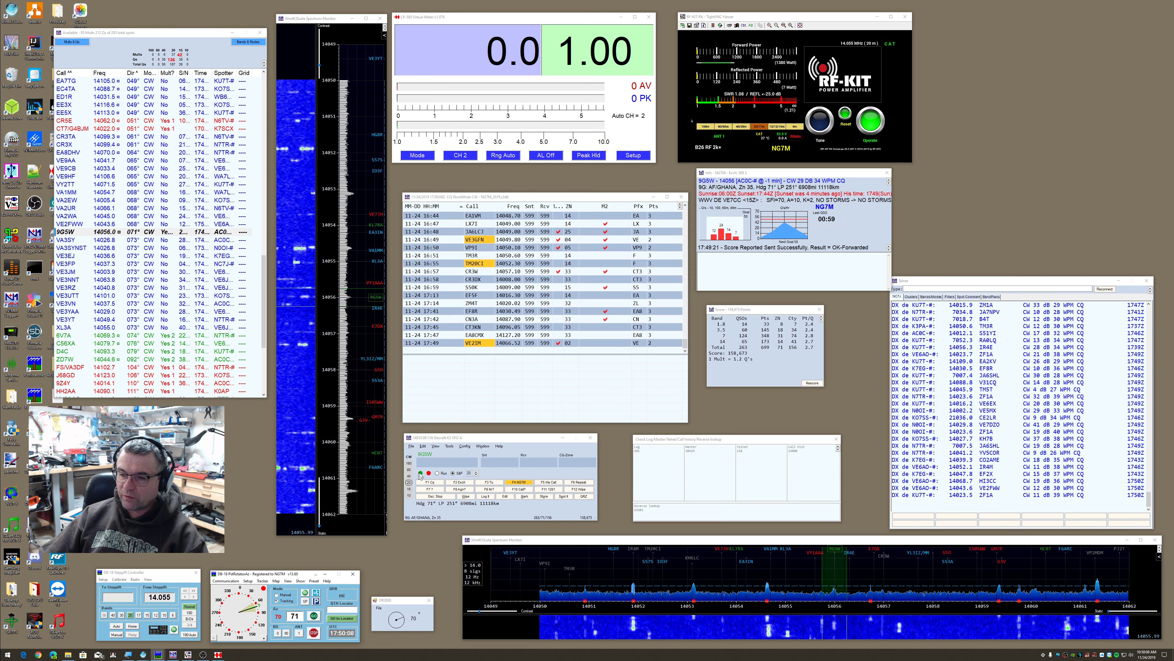
# Fill in 9G5W as the callsign, call the station with the prefilled exchange and log the contact
pyautogui.click(434, 461)
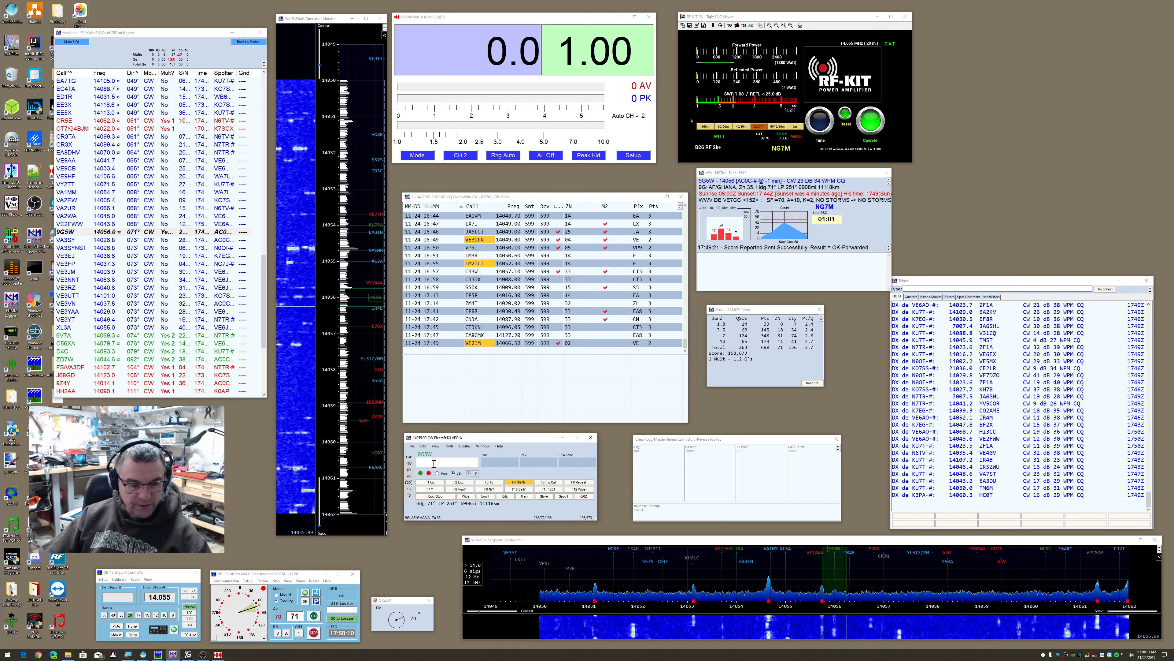
pyautogui.press('space')
pyautogui.press('Return')
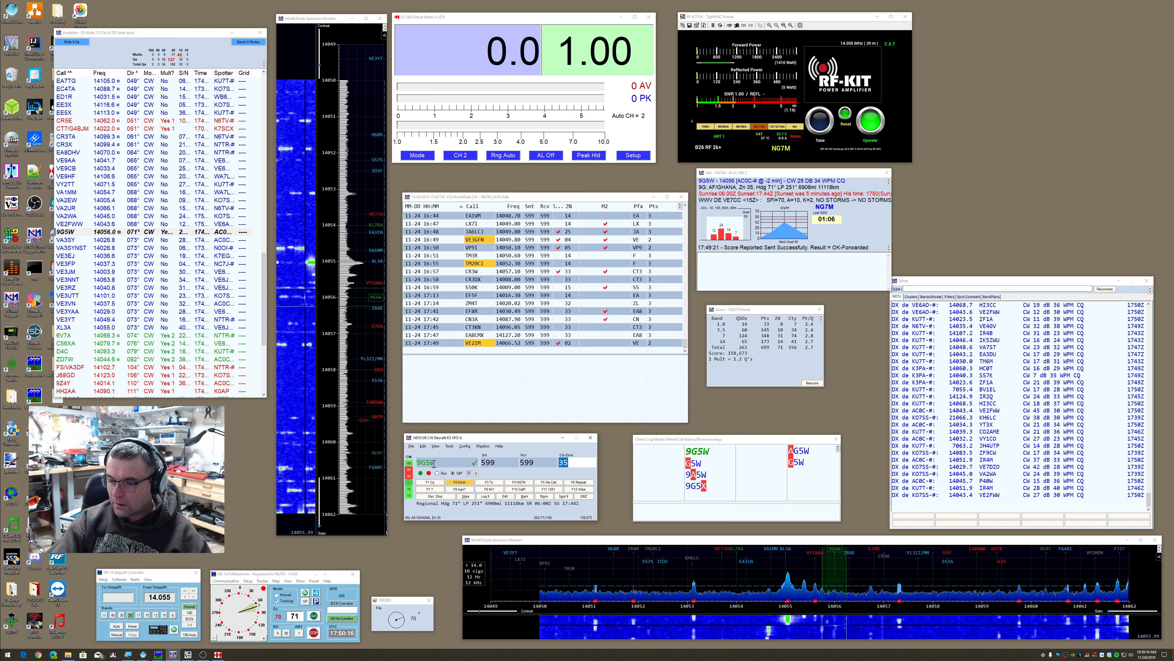
pyautogui.press('Return')
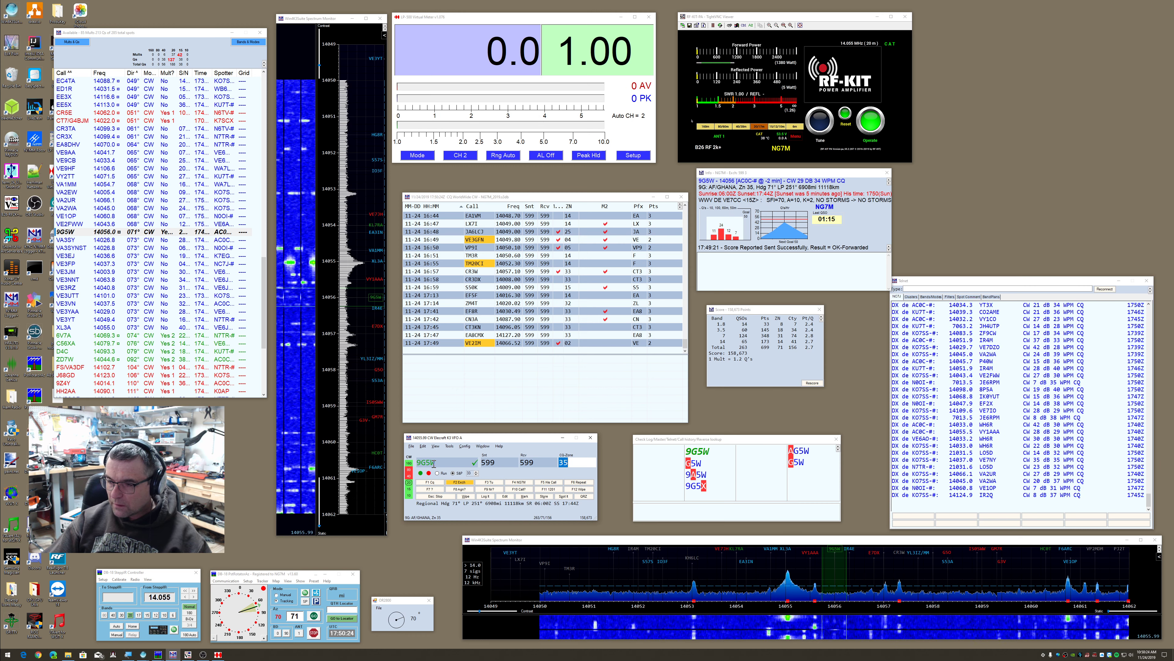
pyautogui.press('Return')
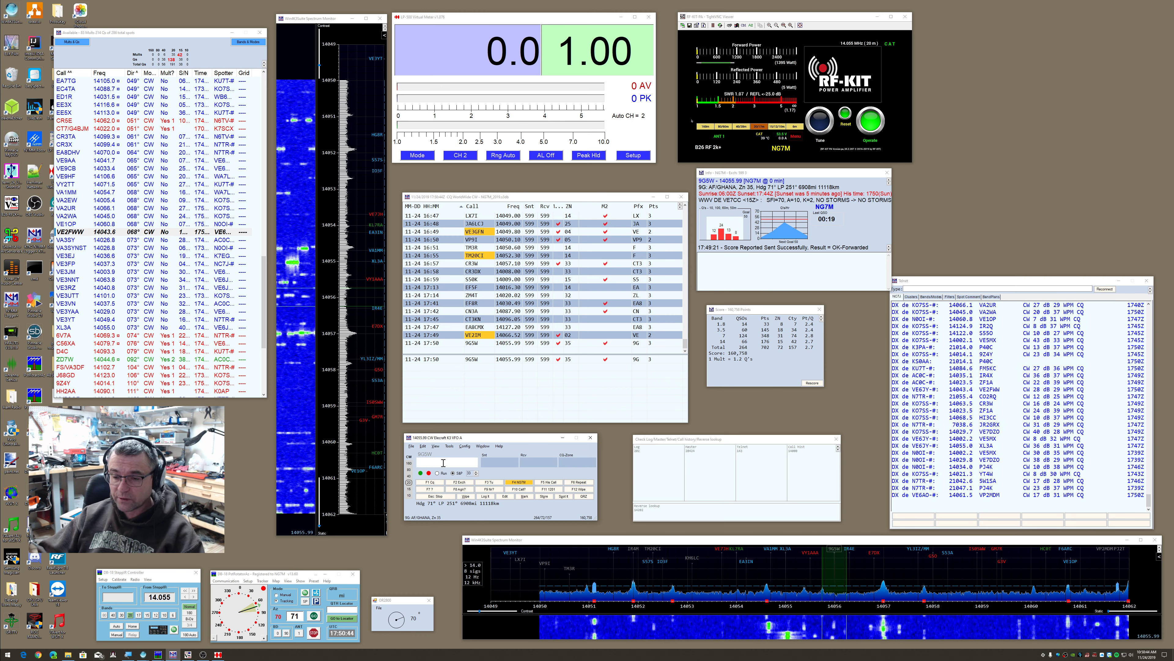
# Turn the antenna to a heading of 120° from the entry window, slightly repositioning the entry and rotator windows
pyautogui.write('120')
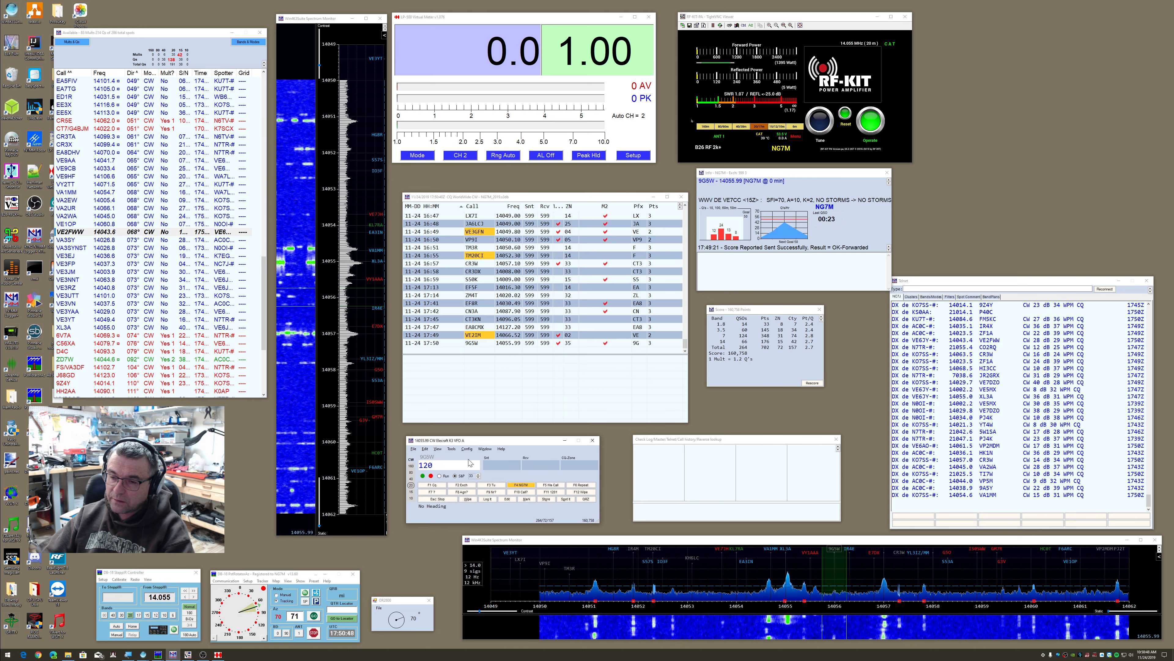
pyautogui.moveTo(451, 442); pyautogui.dragTo(448, 438)
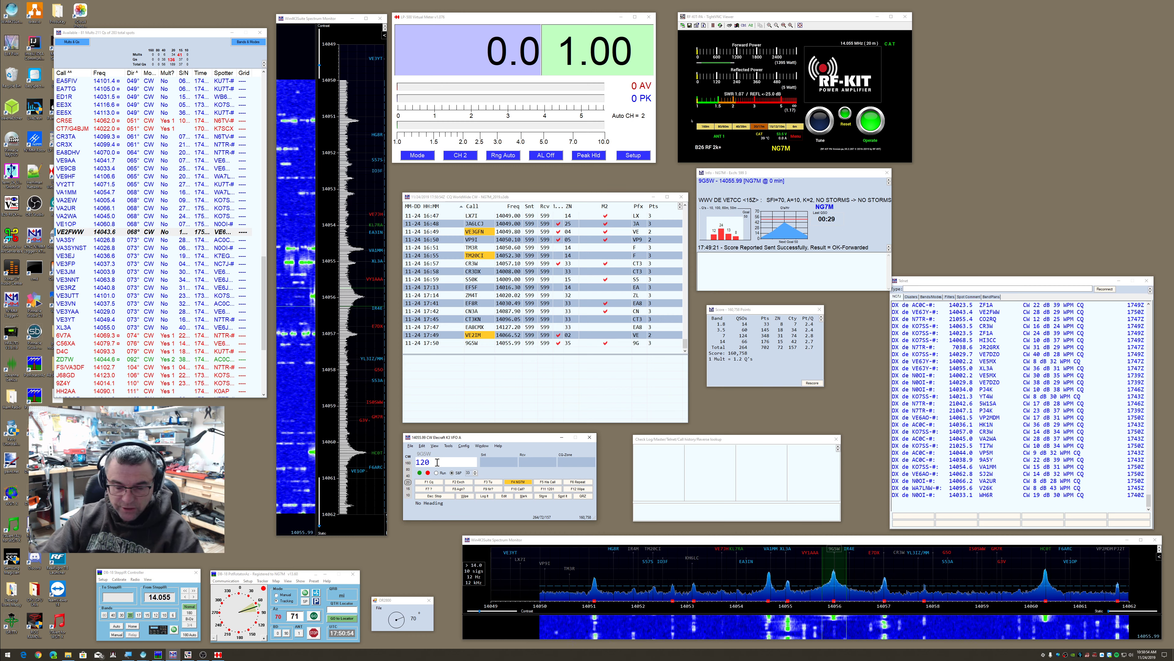
pyautogui.hotkey('alt', 'j')
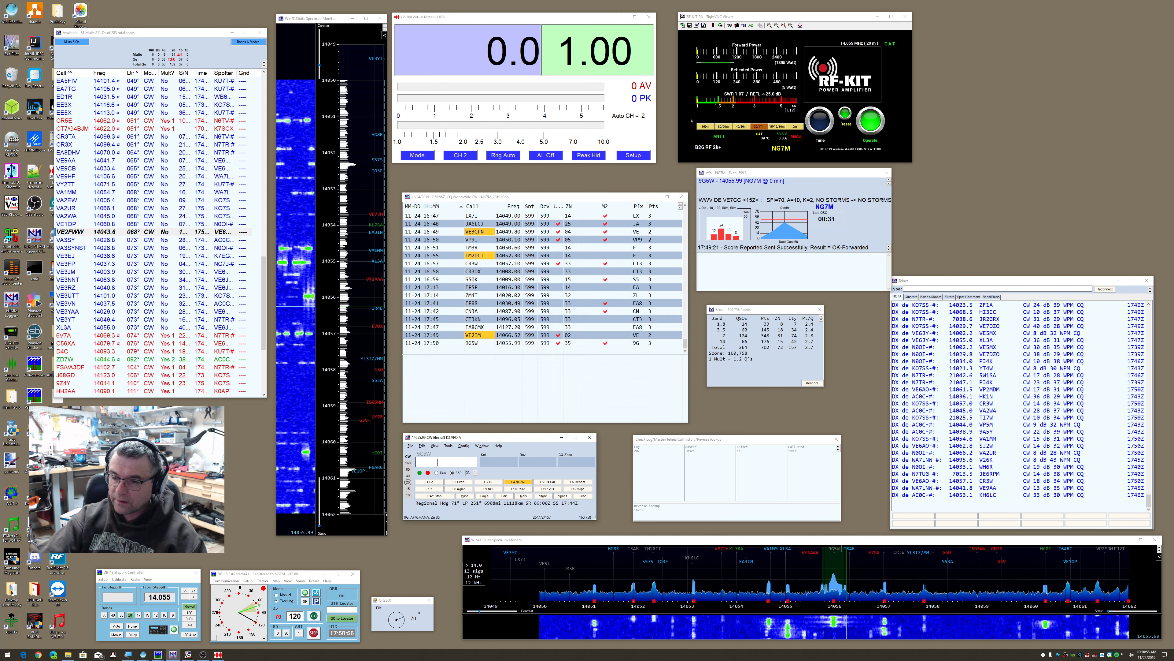
pyautogui.moveTo(286, 576); pyautogui.dragTo(290, 572)
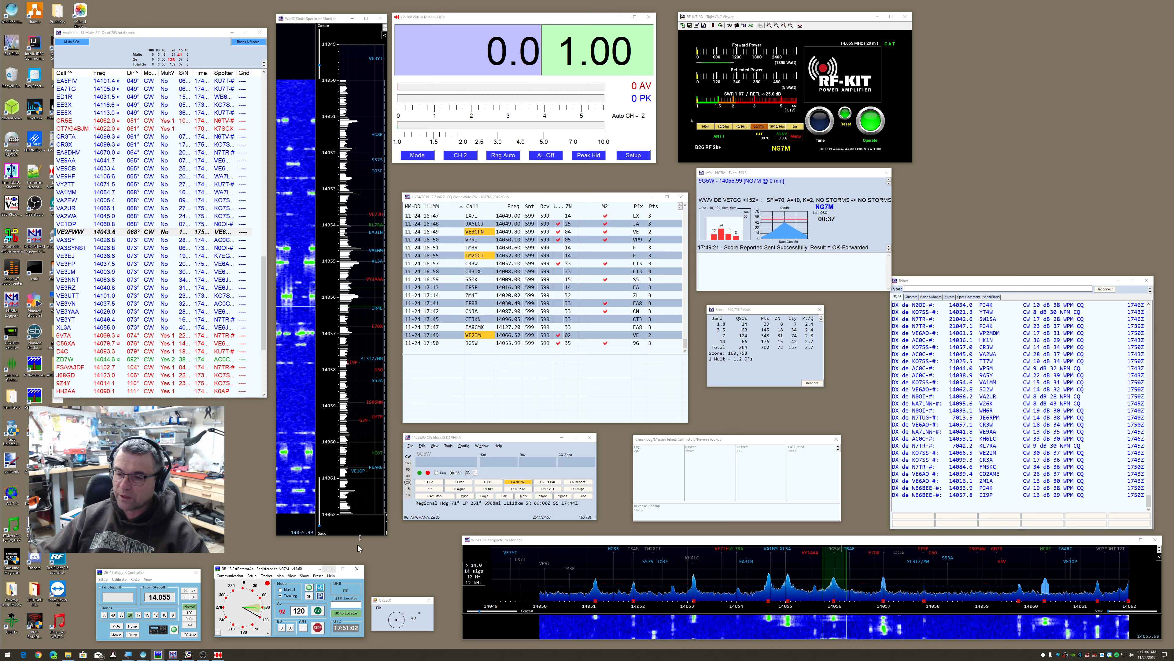
pyautogui.click(434, 464)
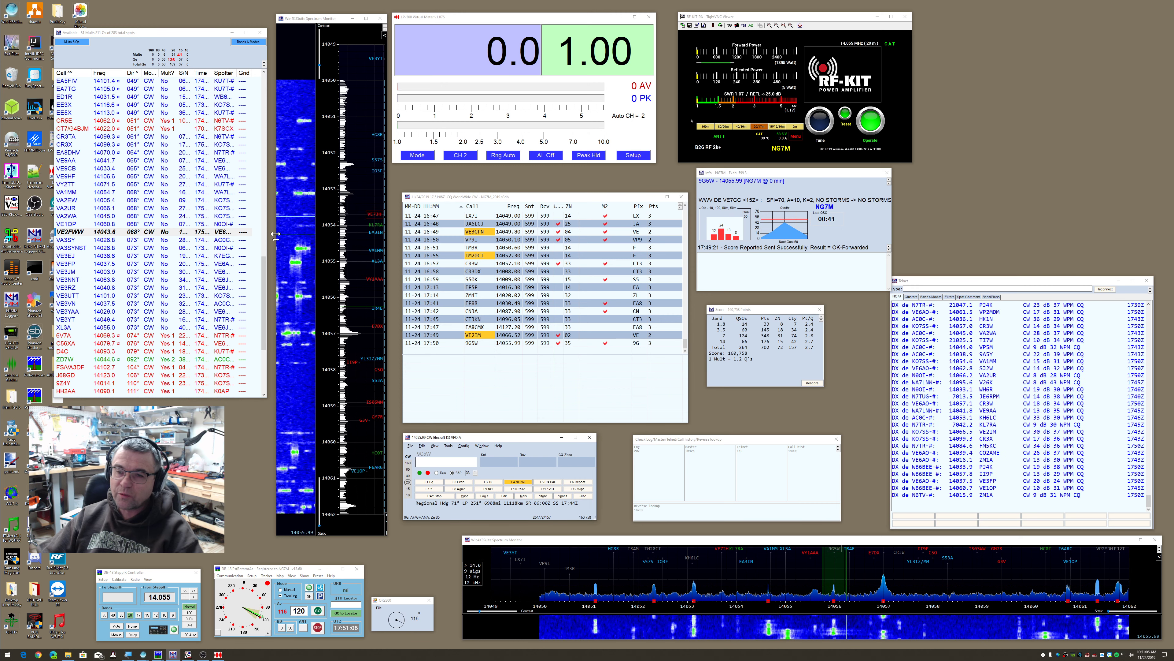
# Tune the radio to the YV5COR spot at 14041.2 in the Available spots list
pyautogui.moveTo(265, 279); pyautogui.dragTo(265, 319)
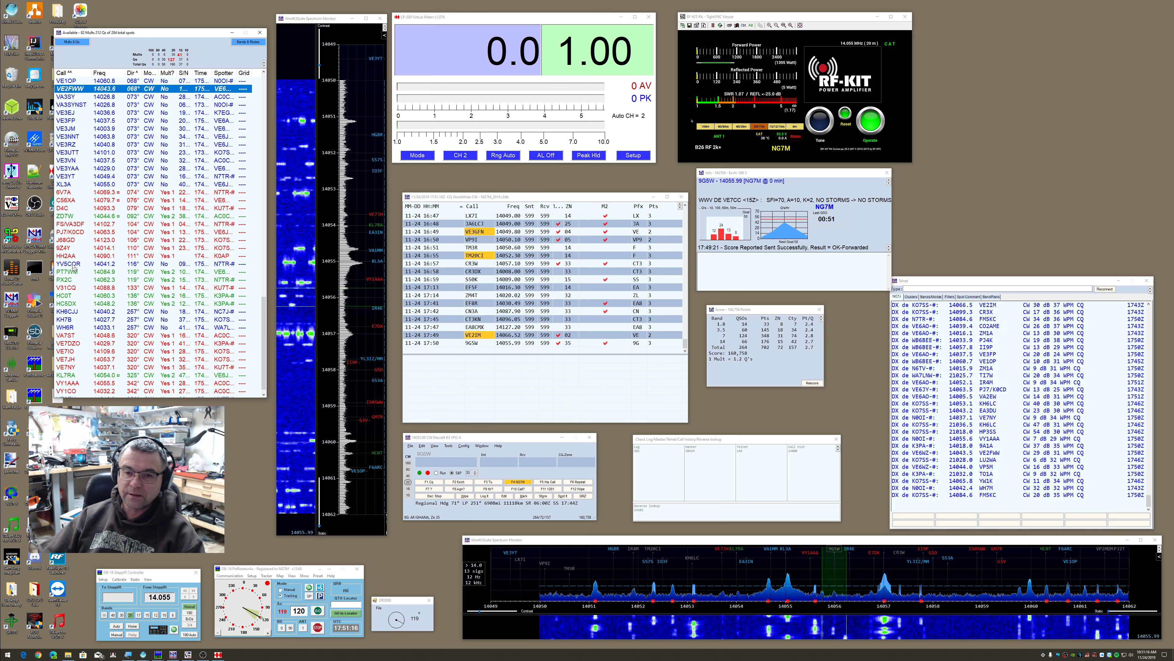
pyautogui.click(74, 266)
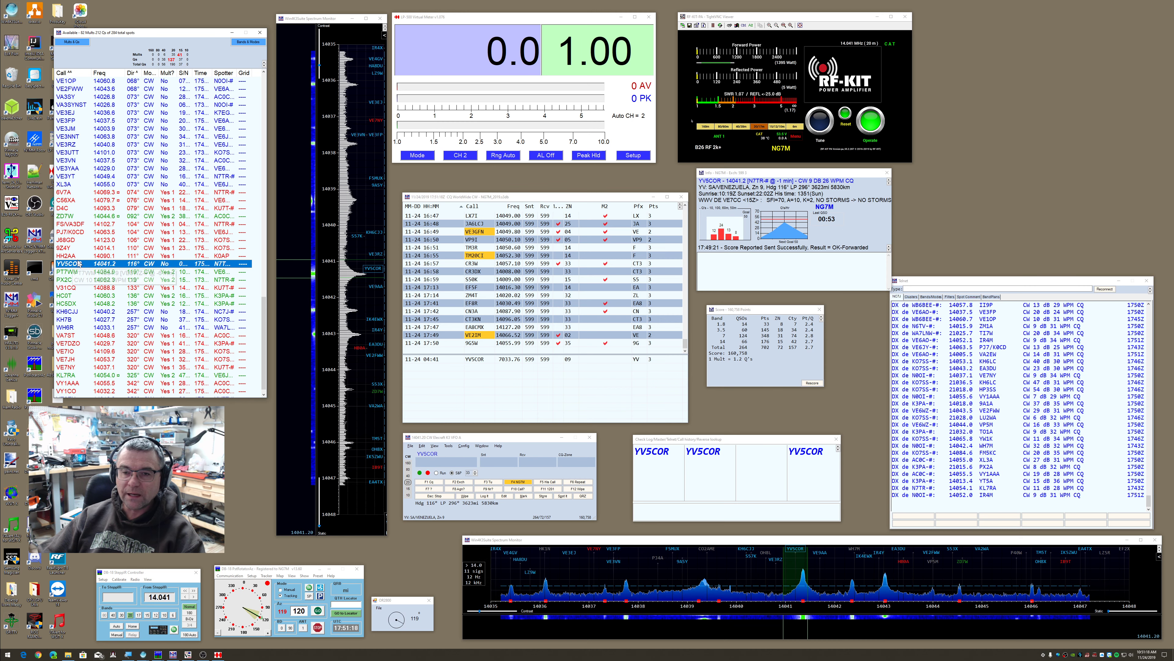
pyautogui.click(498, 420)
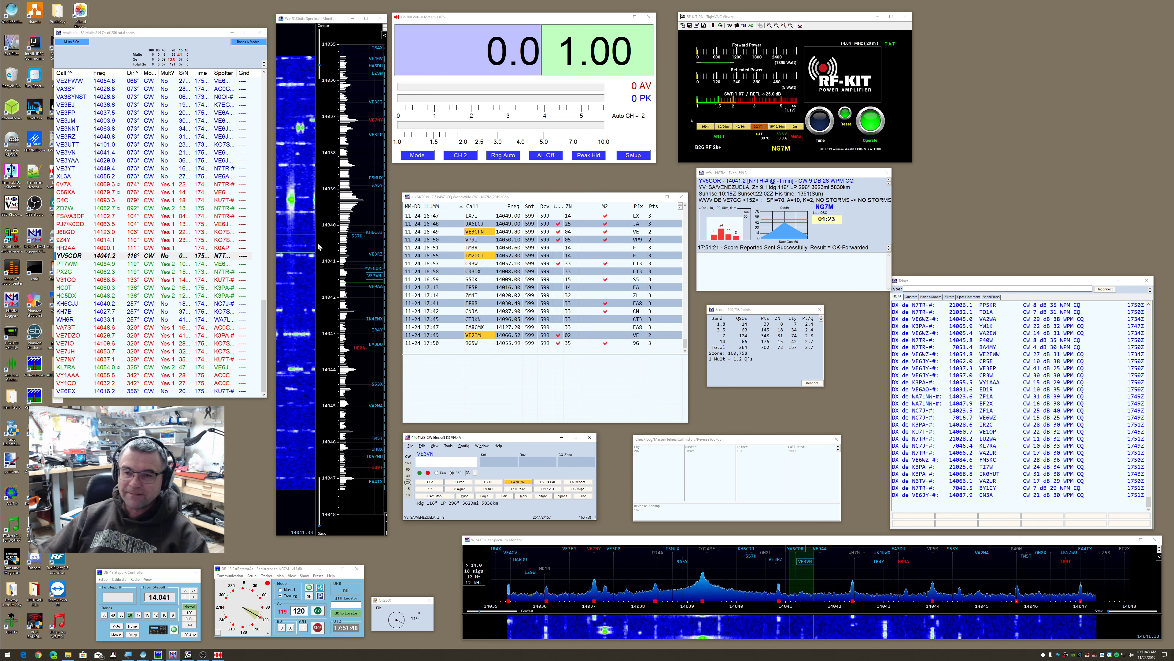
pyautogui.click(207, 256)
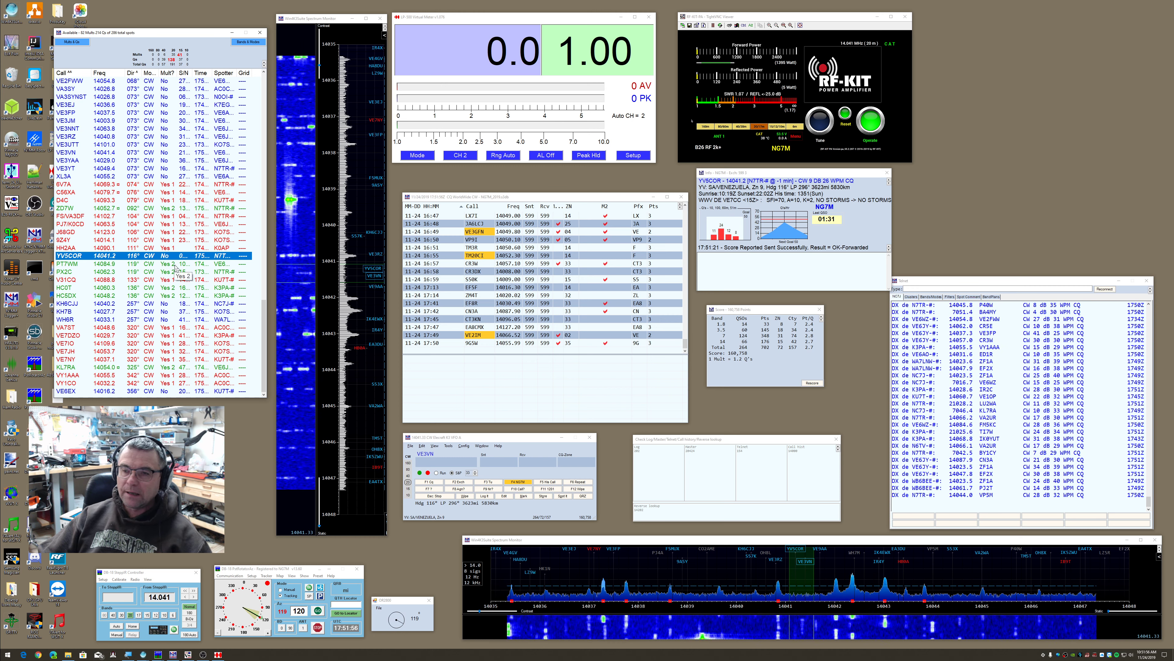
# Tune to the IK4EWX spot and turn the antenna to its 38° heading
pyautogui.click(375, 320)
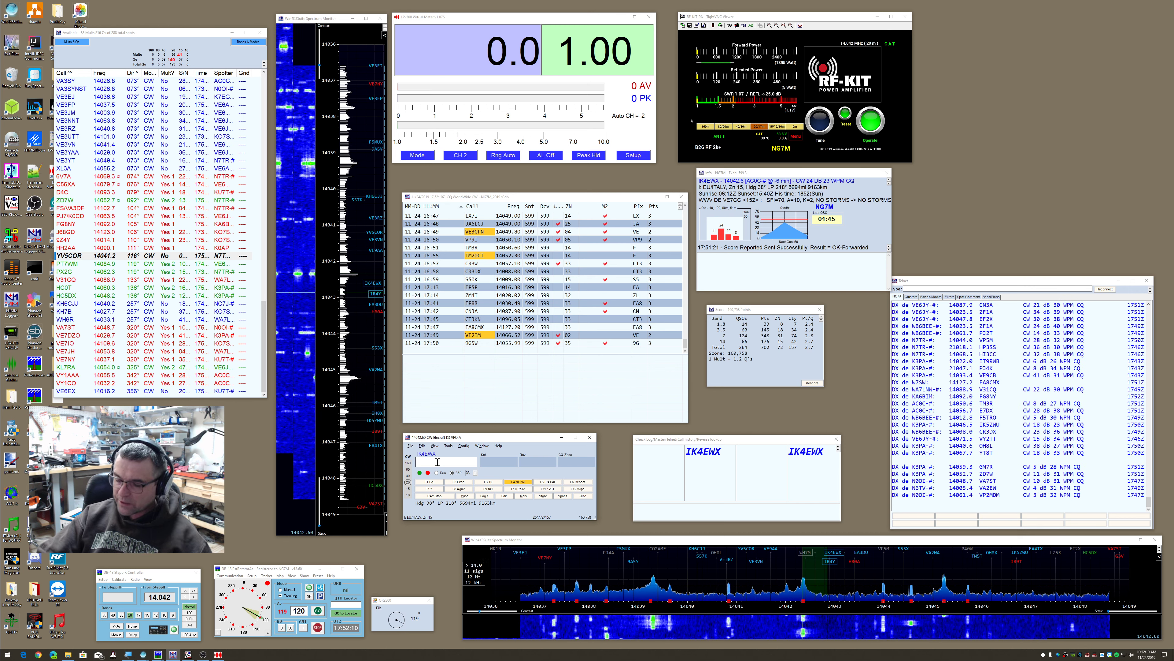
pyautogui.hotkey('alt', 'j')
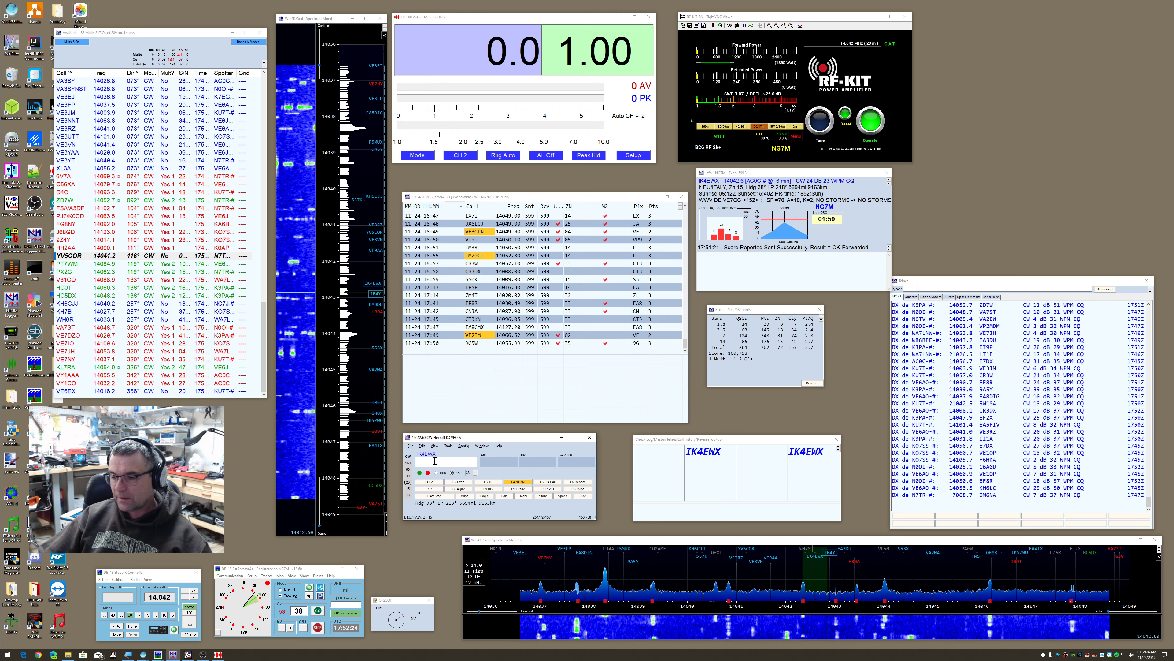
pyautogui.click(466, 483)
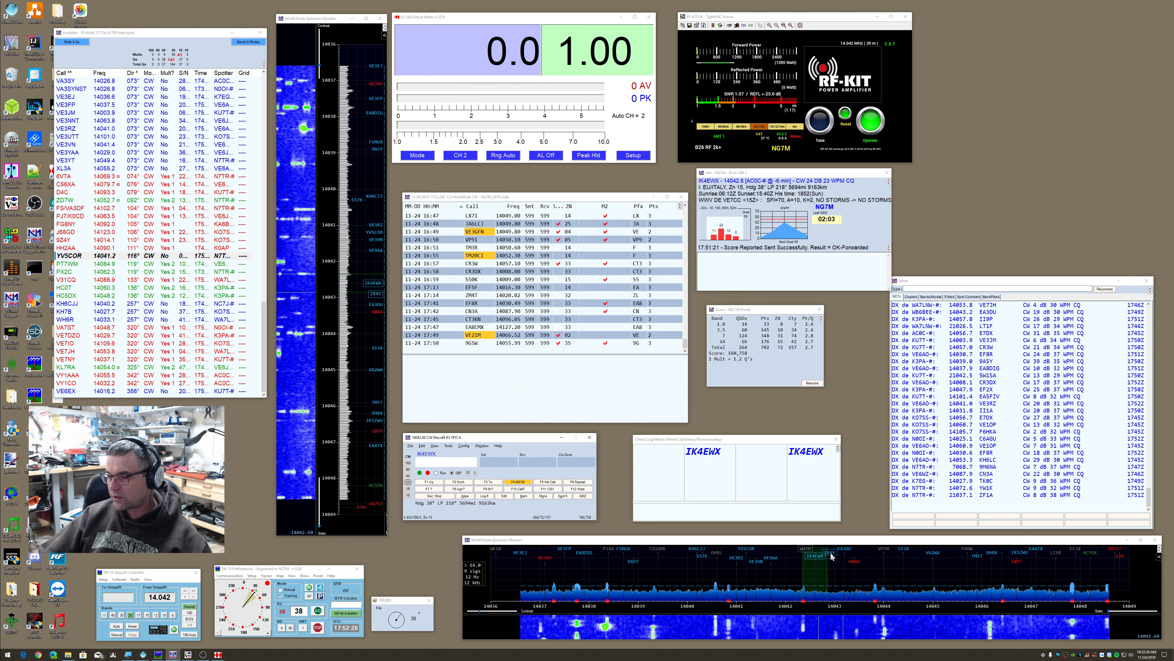
# Step through the IR4Y, EA3DU, HB0A and S53X spots on the spectrum display to listen to each station
pyautogui.click(379, 300)
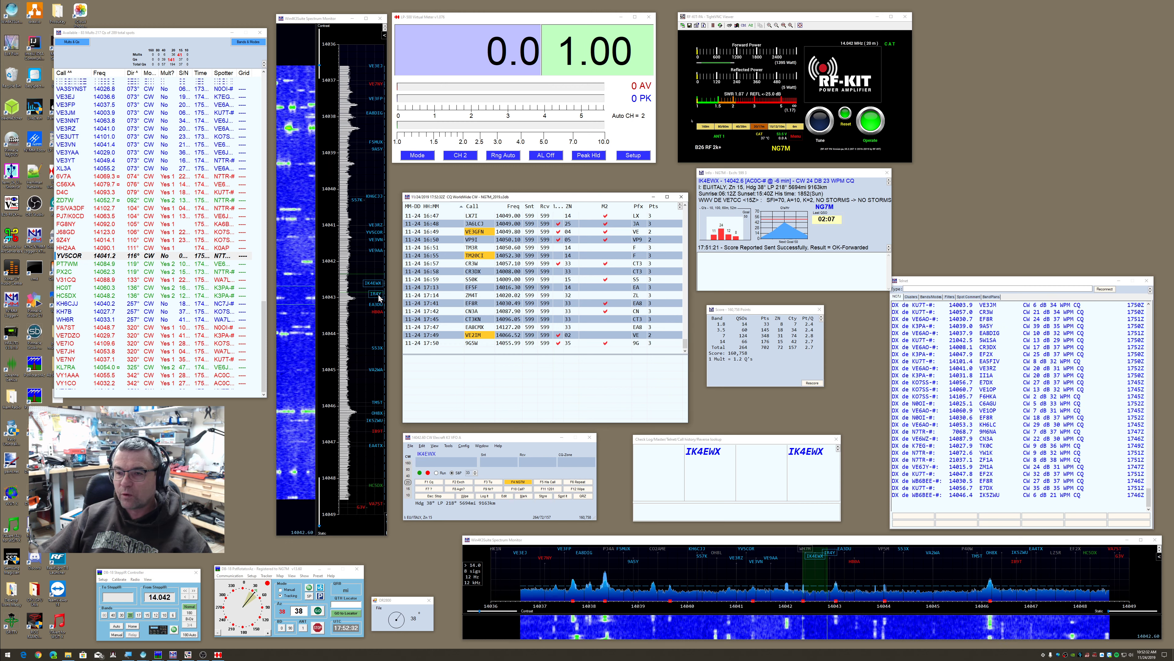
pyautogui.click(834, 555)
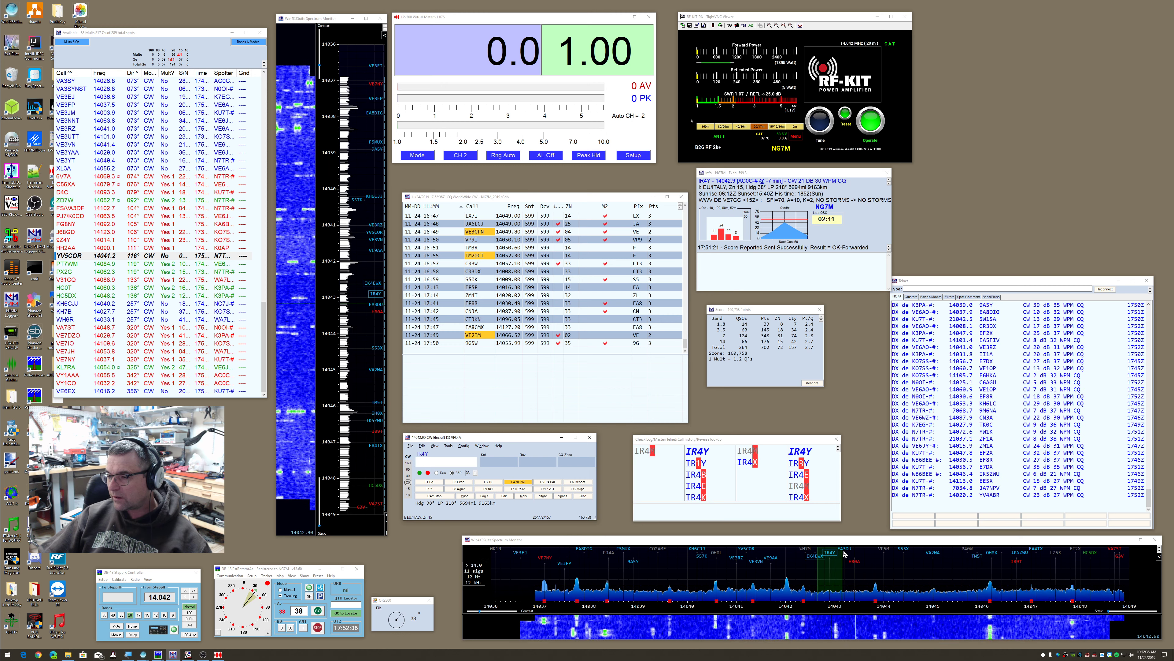
pyautogui.click(843, 551)
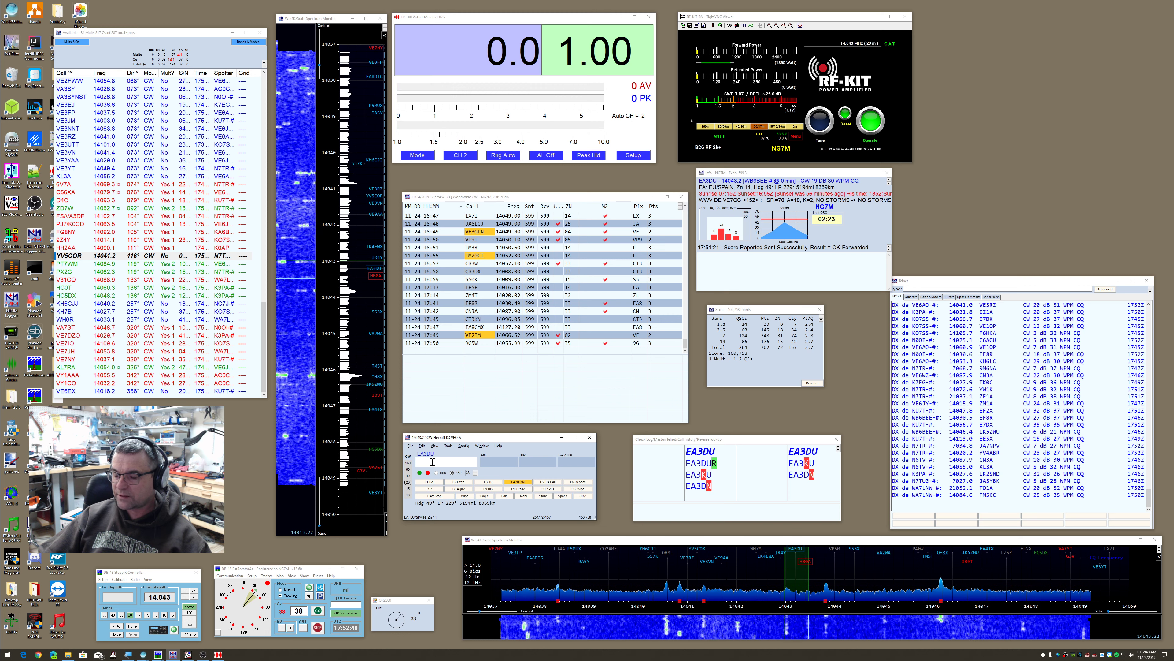
pyautogui.click(805, 562)
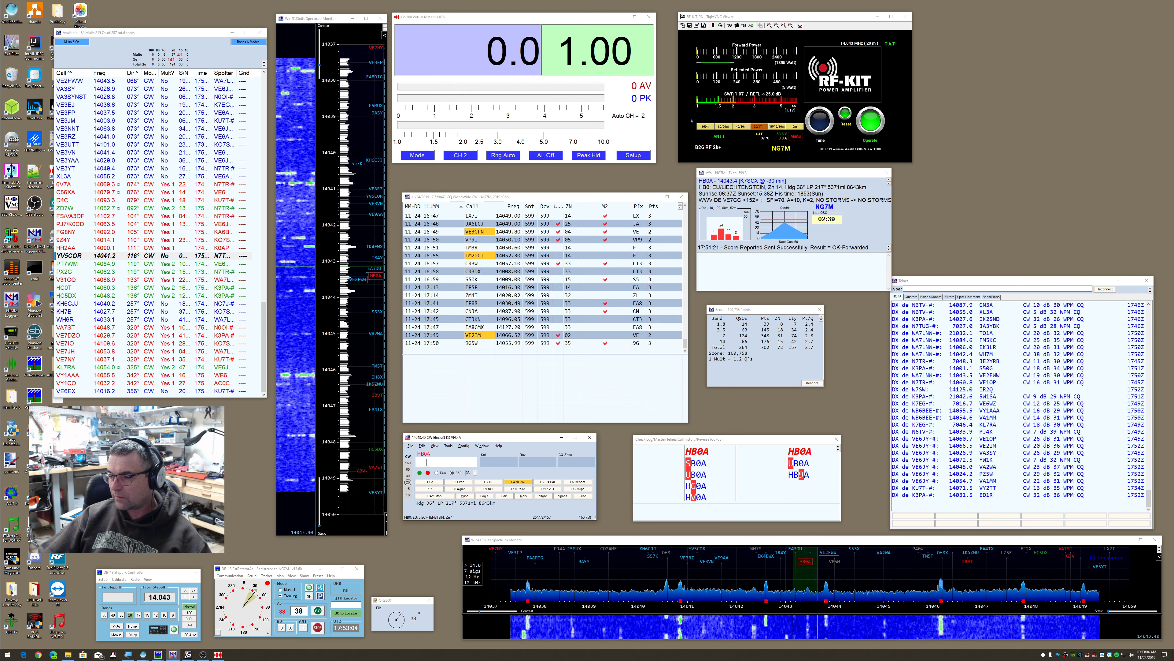
pyautogui.click(854, 550)
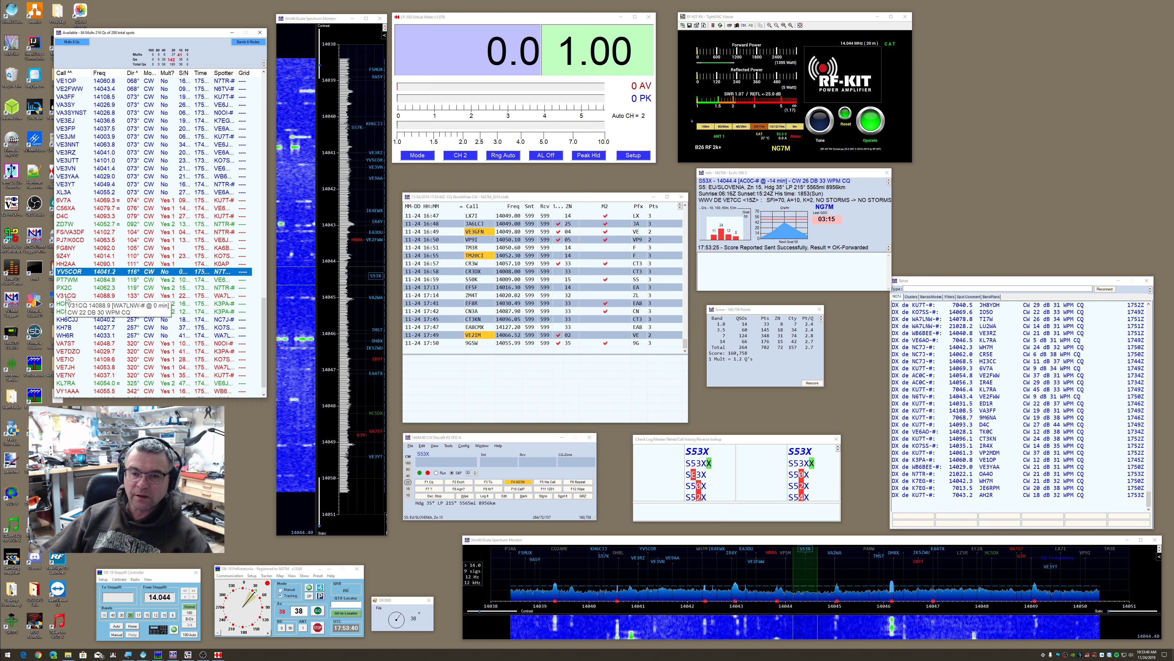
# Tune to the V31CQ spot at 14088.9, turn the antenna to its 133° heading and load the callsign into the entry window
pyautogui.click(65, 296)
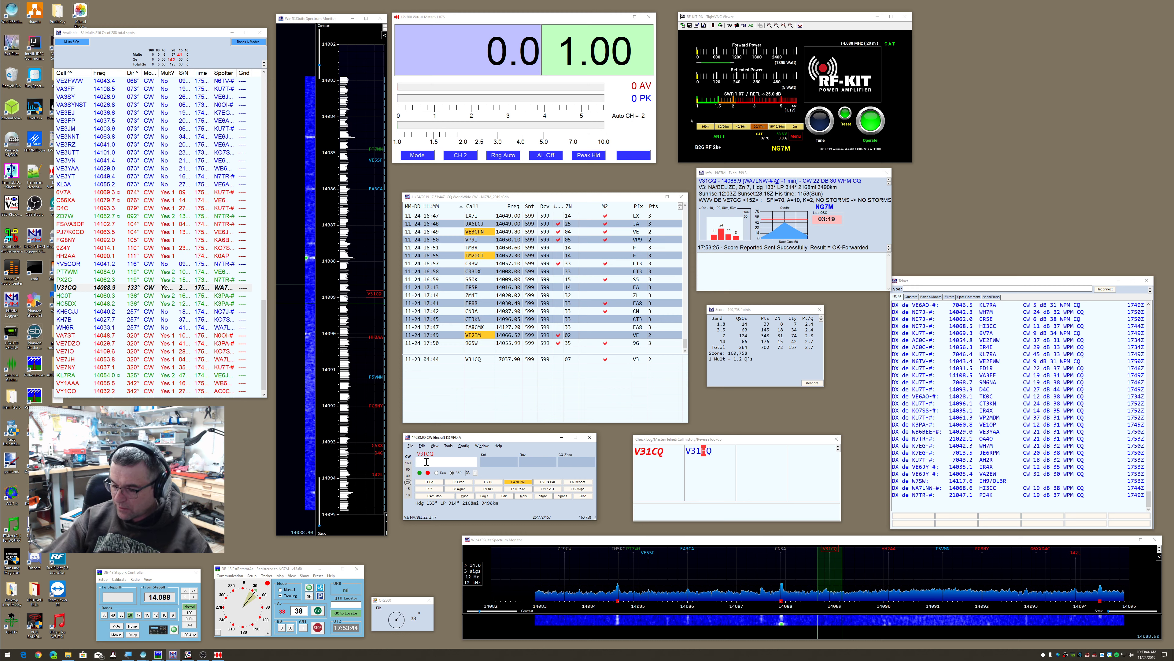
pyautogui.hotkey('alt', 'j')
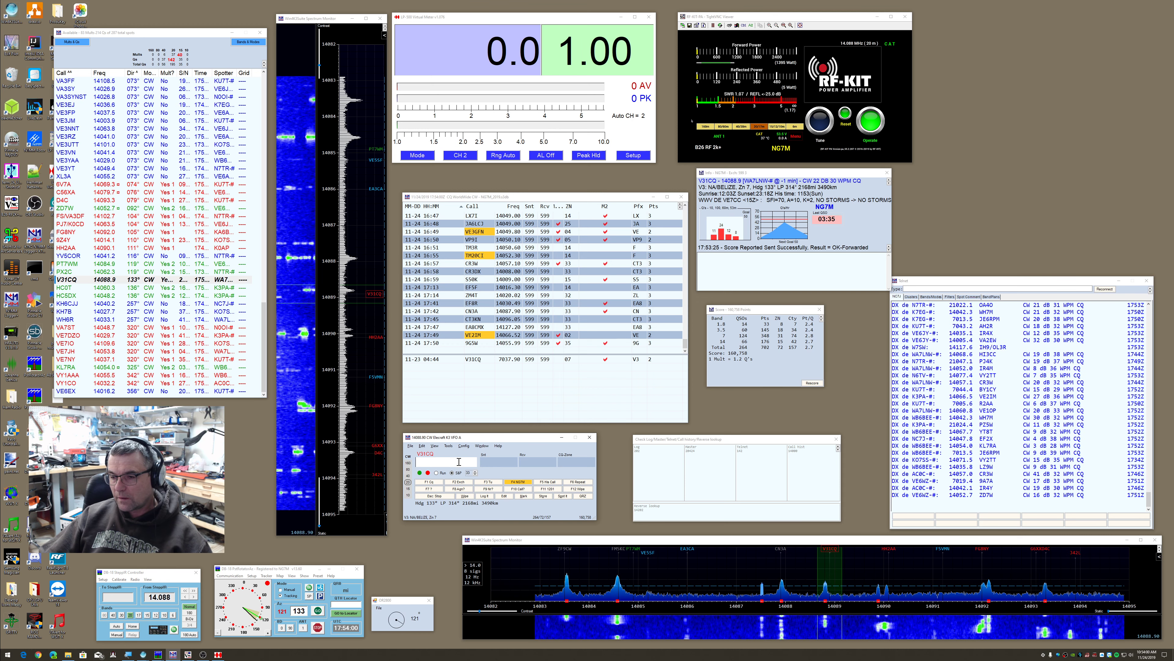
pyautogui.press('space')
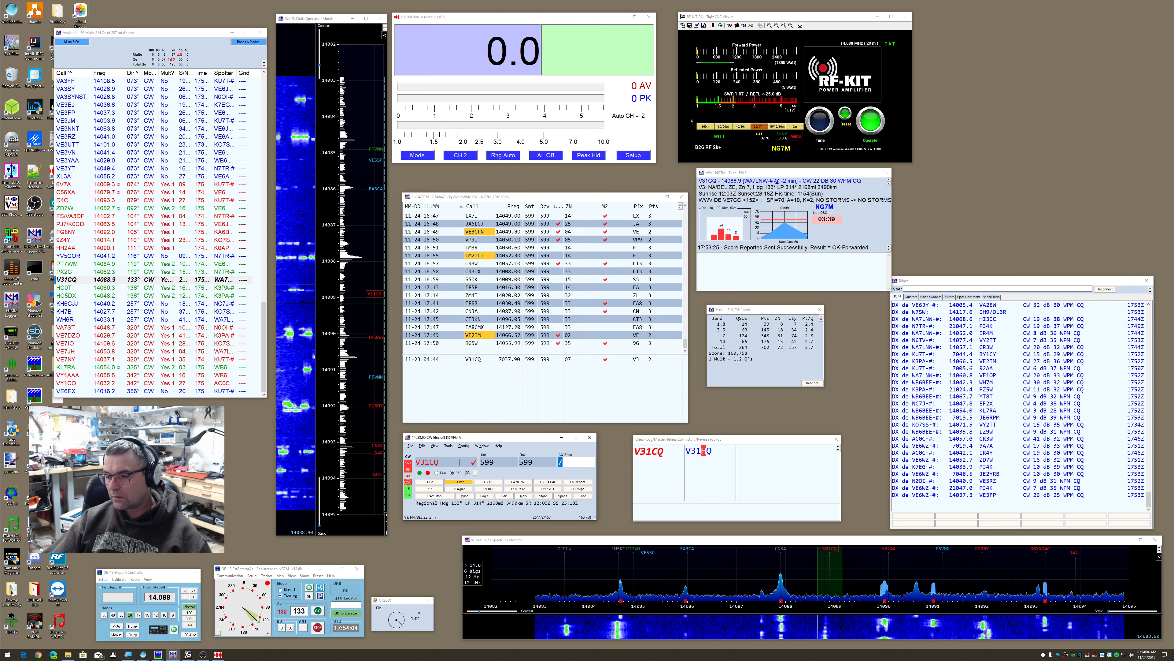
# Call V31CQ repeatedly in CW, raising the CW sending speed between calls
pyautogui.press('Return')
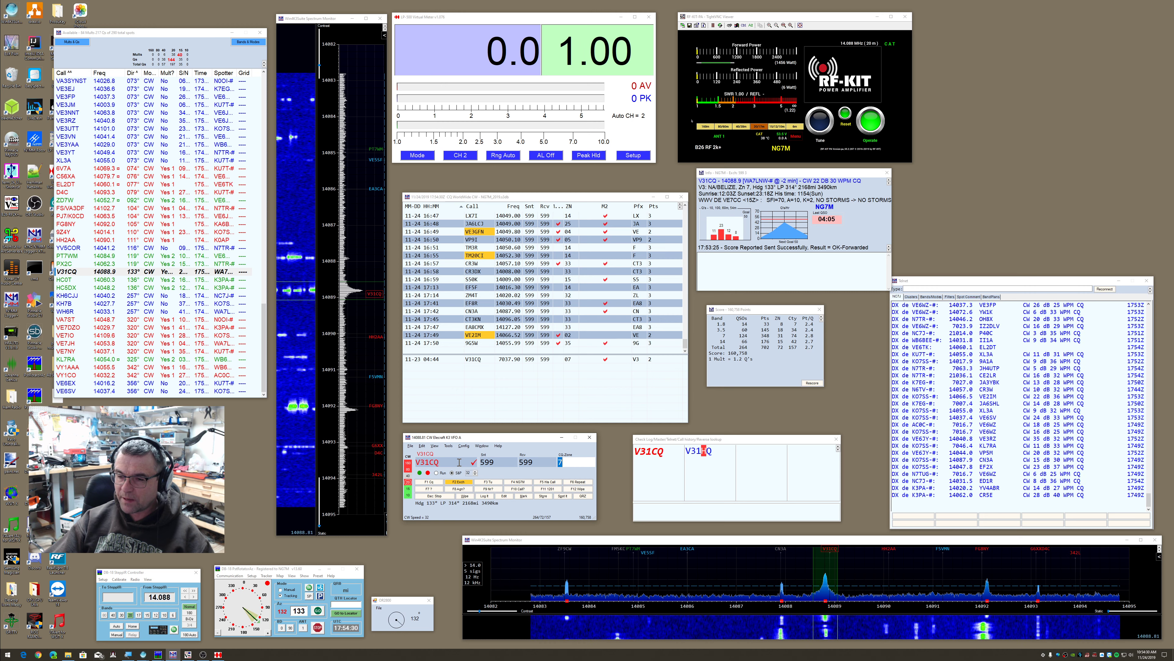
pyautogui.press('pageup')
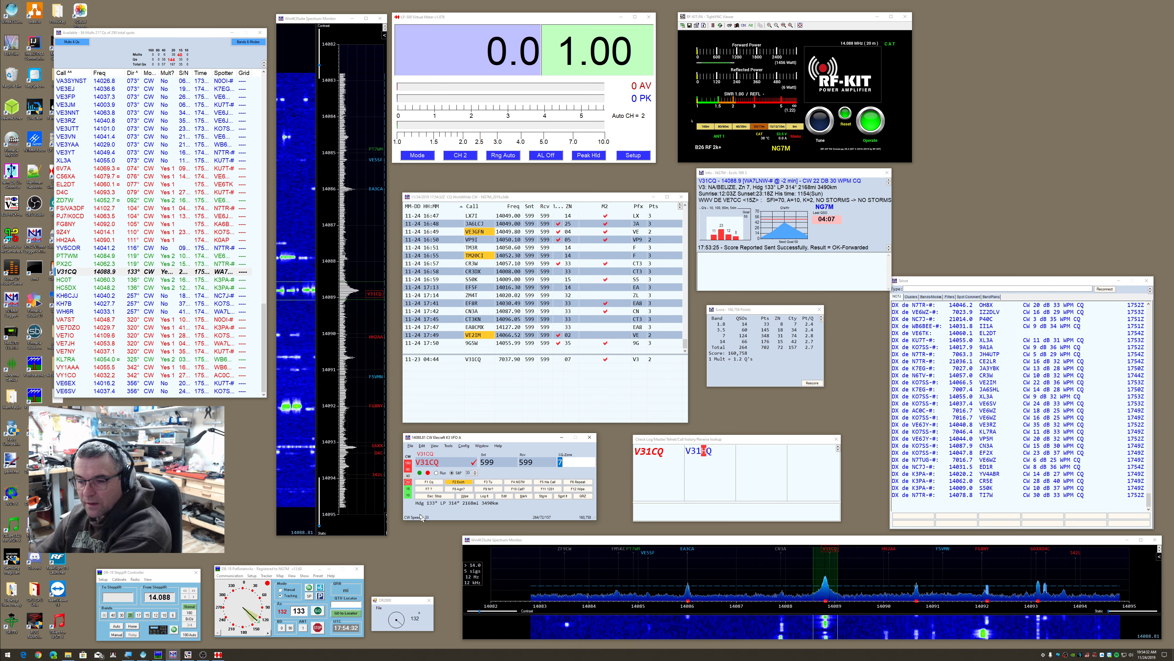
pyautogui.moveTo(431, 519)
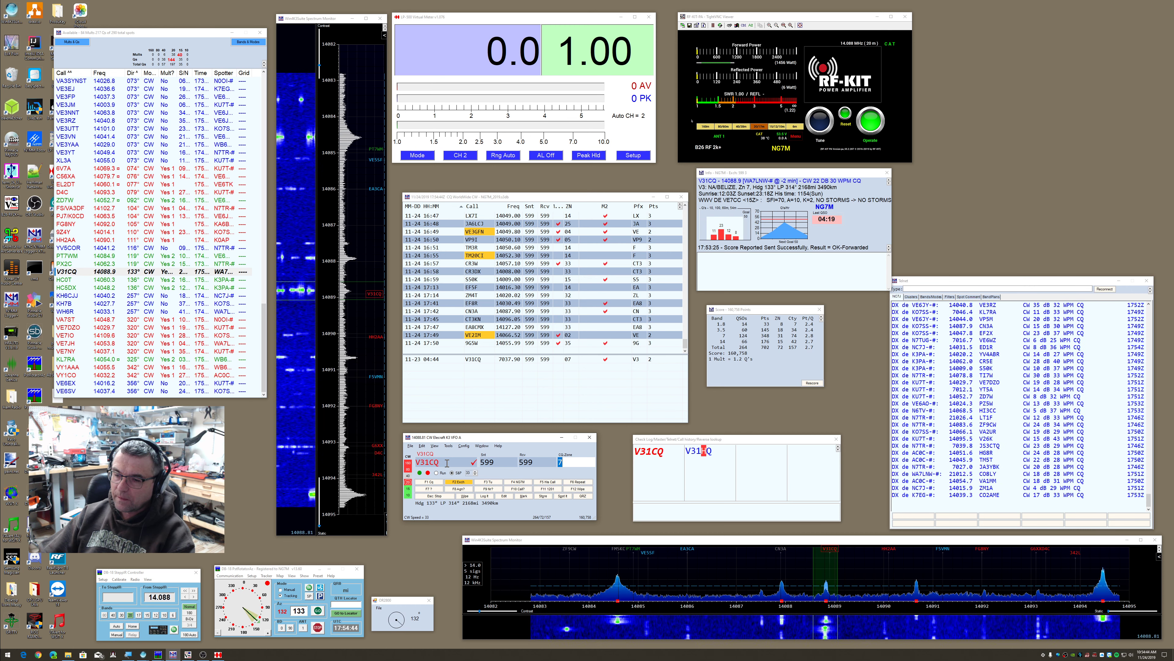
pyautogui.press('F4')
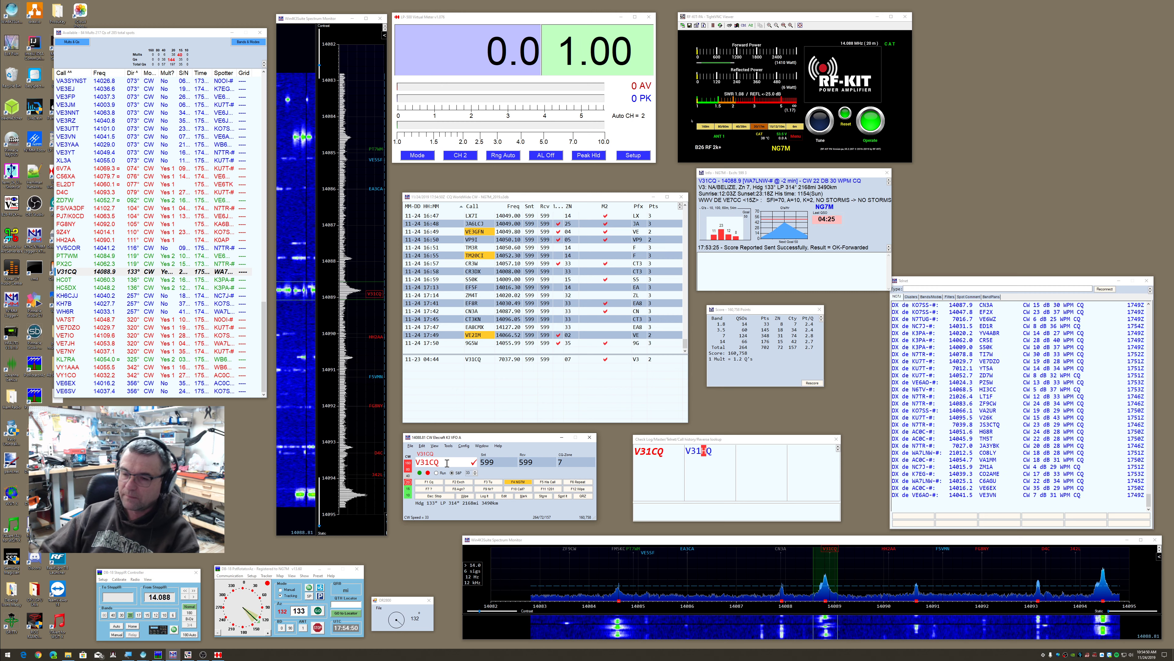
pyautogui.press('F4')
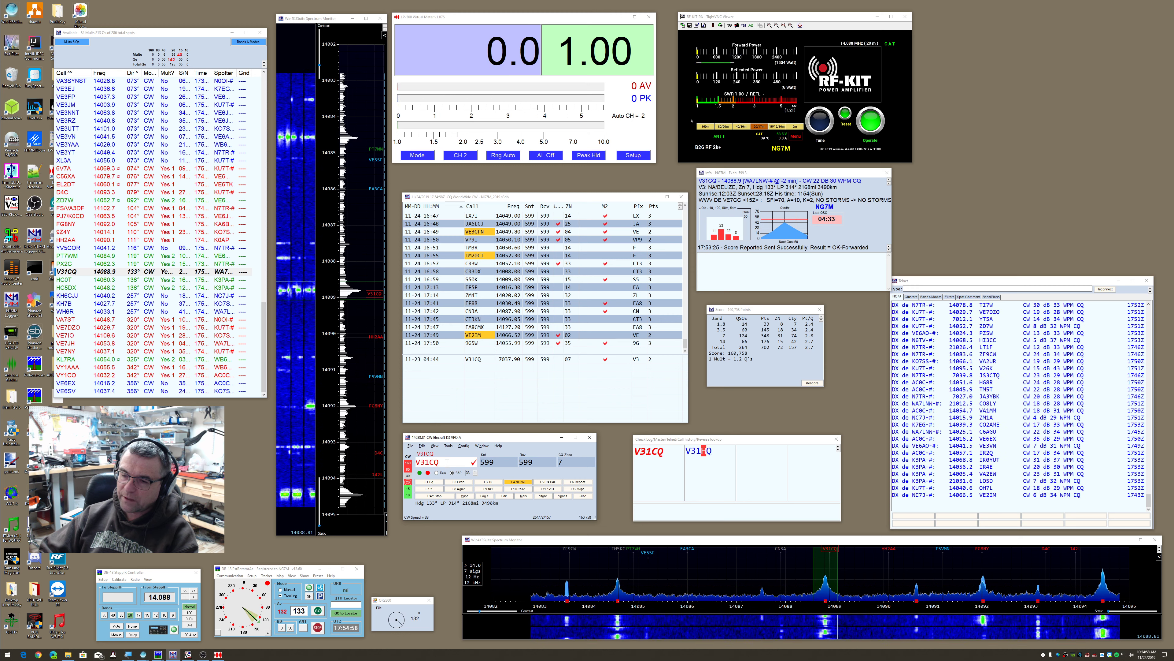
pyautogui.press('Return')
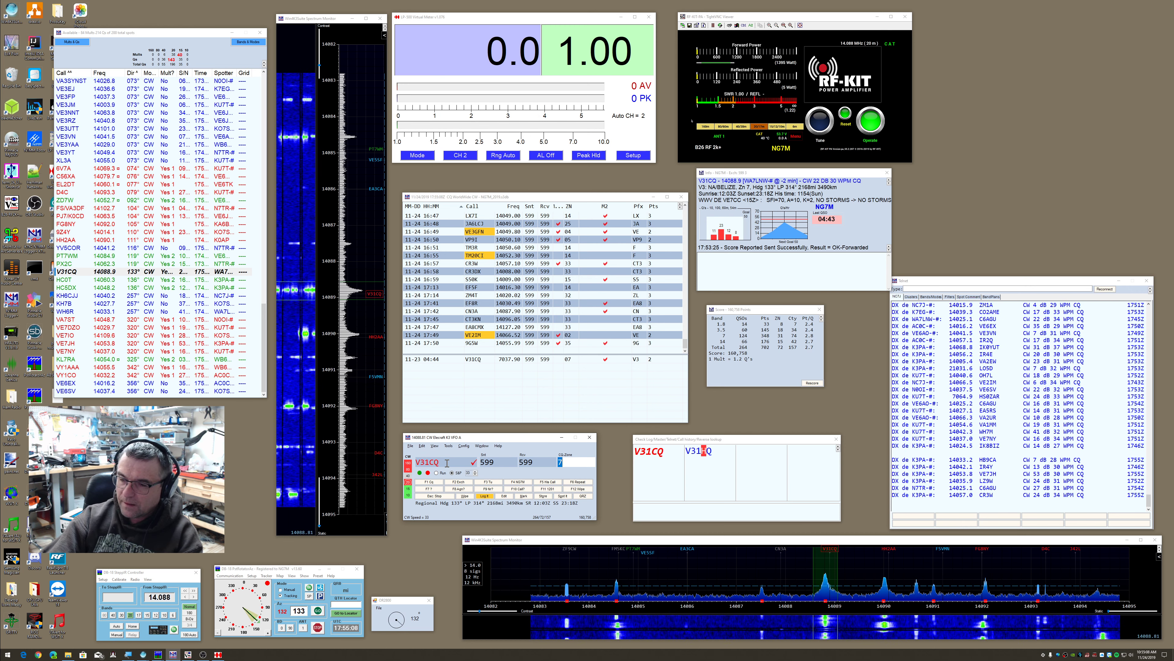
pyautogui.press('F4')
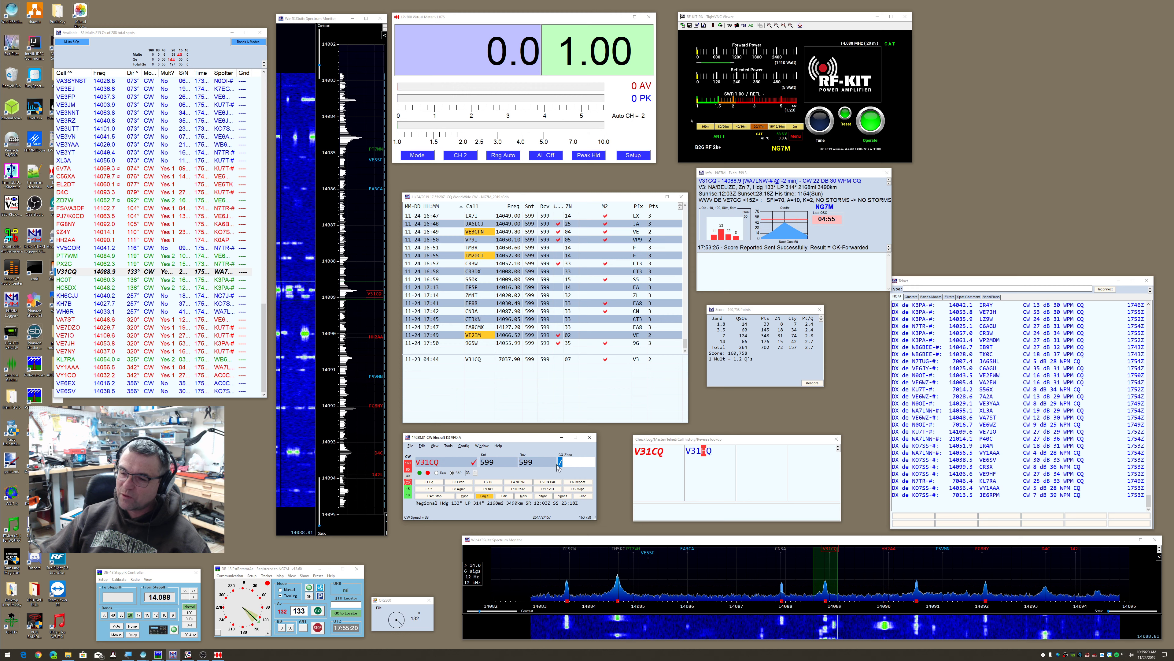
# Send the exchange to V31CQ and log the contact with 599 reports and zone 7
pyautogui.click(443, 463)
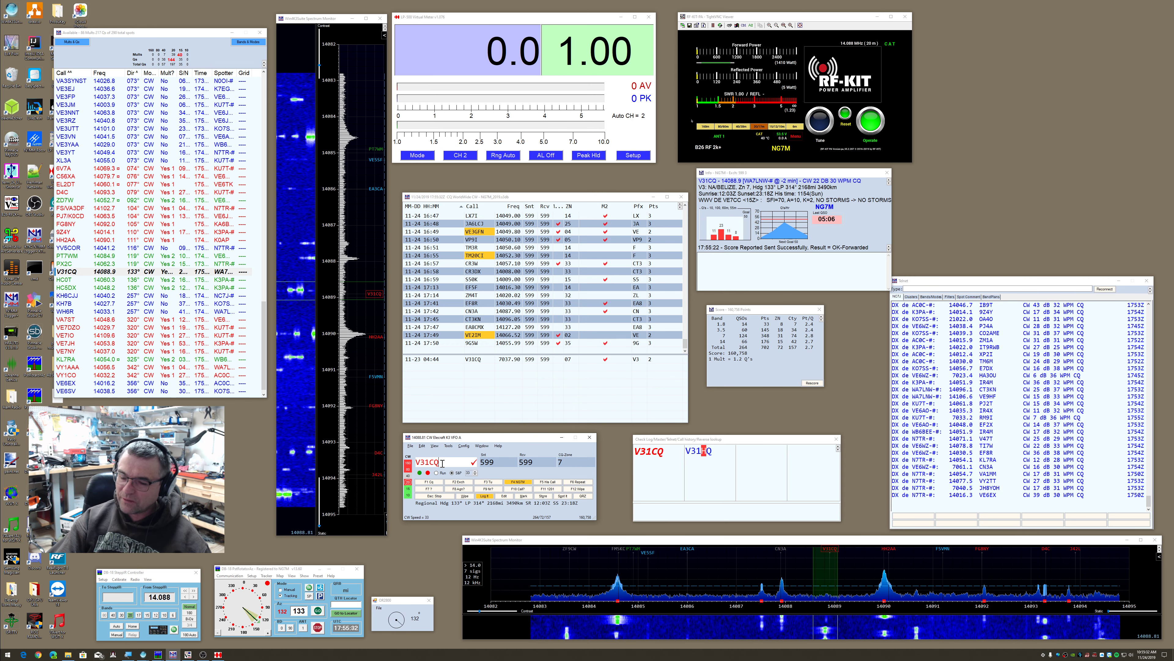
pyautogui.press('Return')
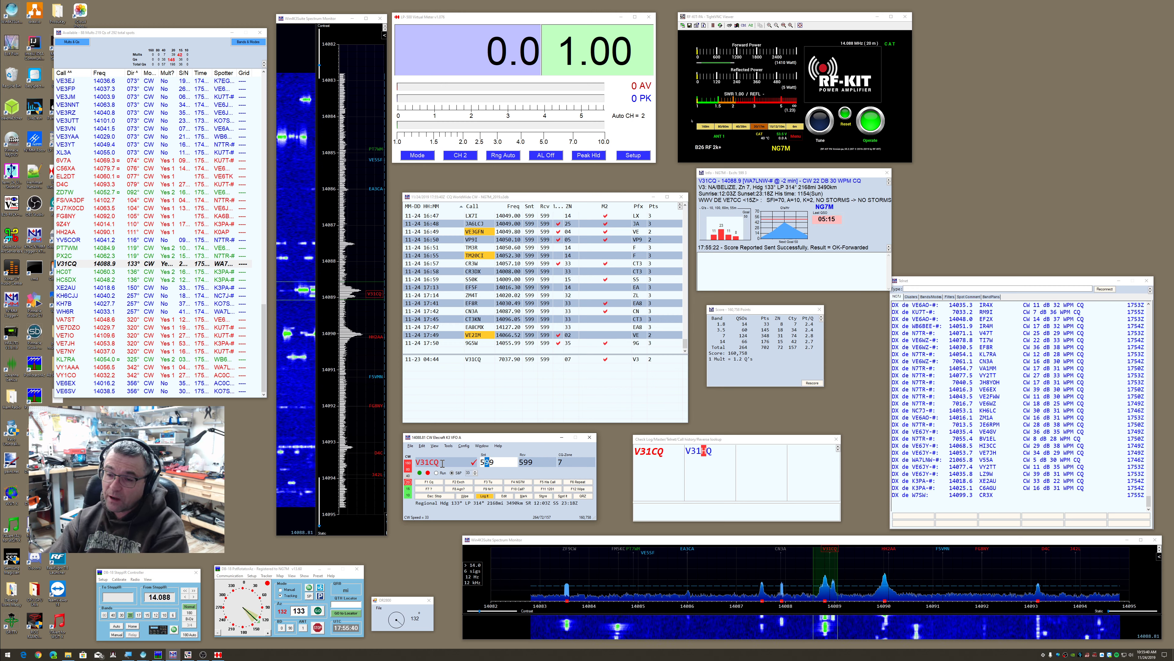
pyautogui.press('Return')
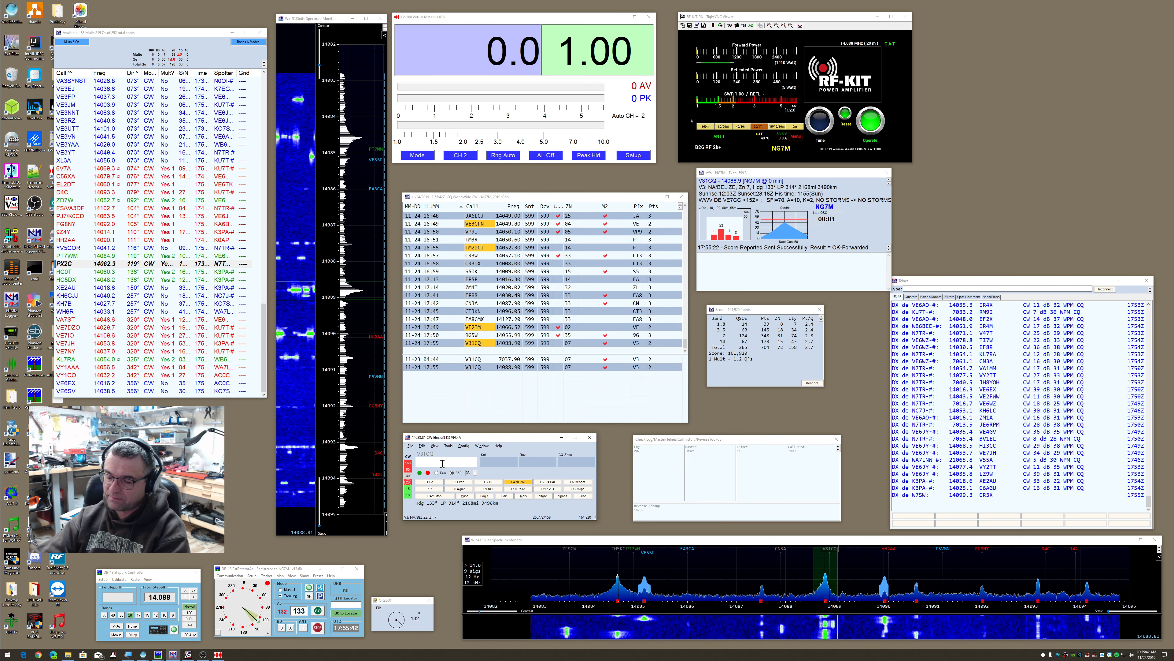
# Tune to the HC0T spot at 14060.3, then call the station and log it with 599 reports and zone 10
pyautogui.click(93, 265)
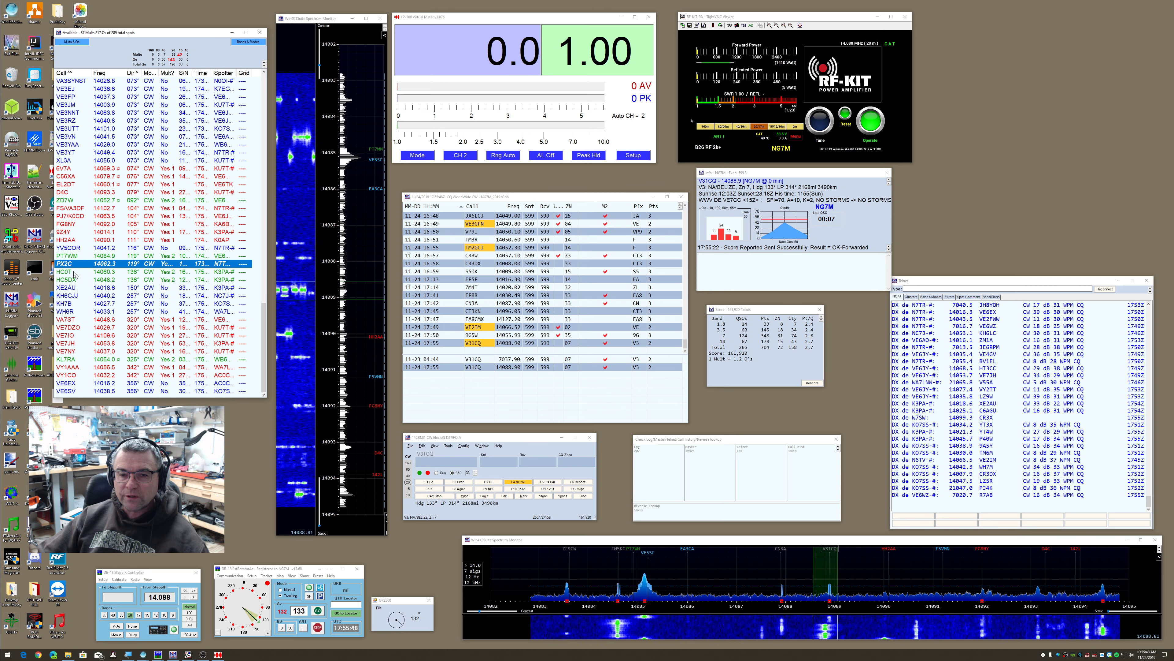
pyautogui.click(74, 281)
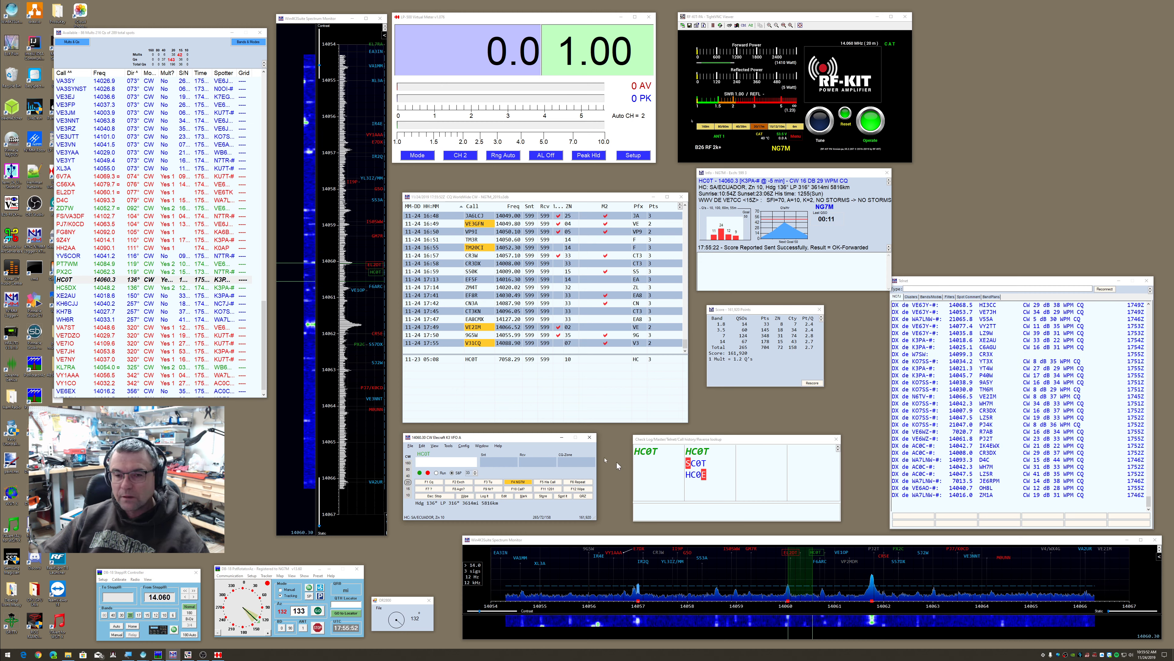
pyautogui.click(76, 280)
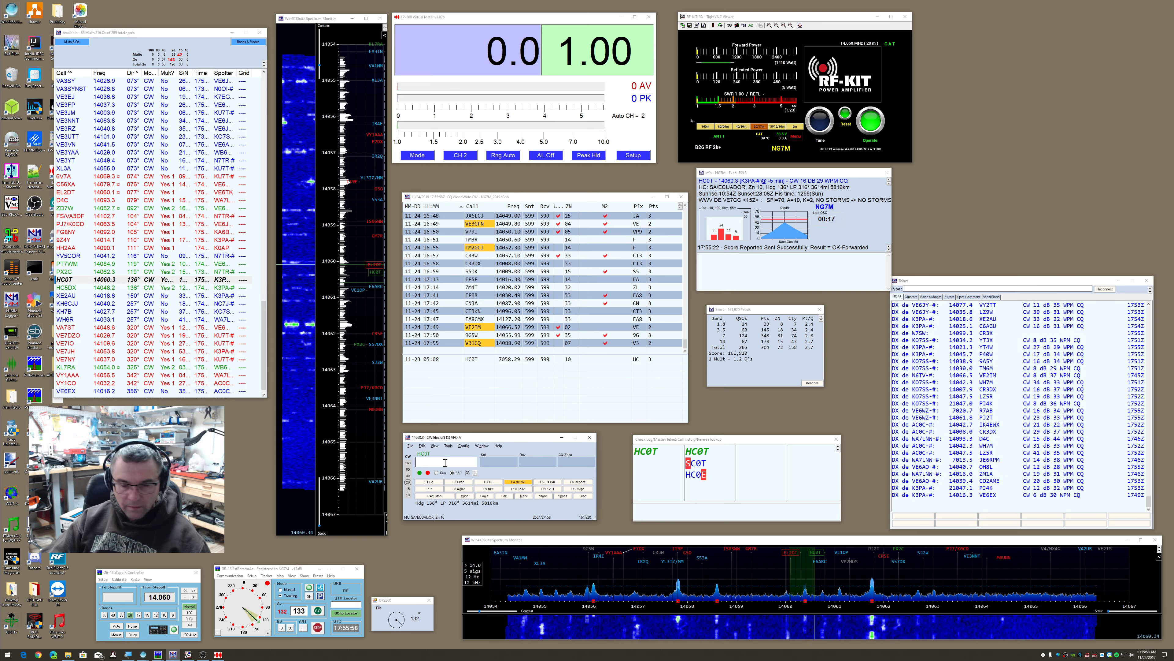
pyautogui.write('HC0T')
pyautogui.press('Return')
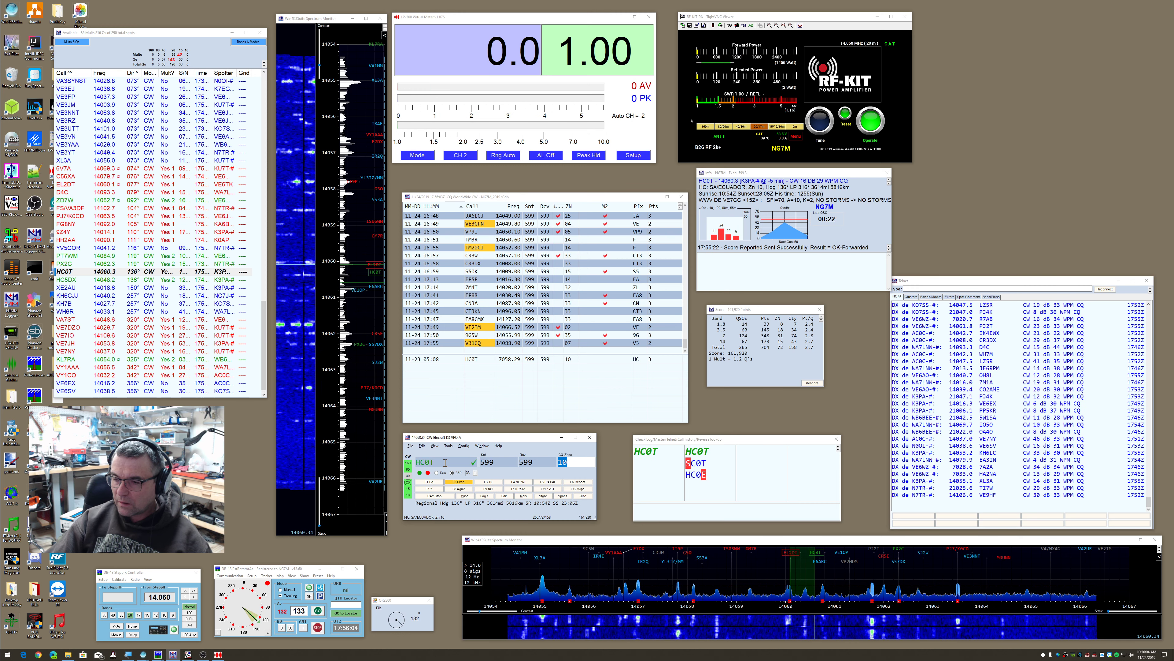
pyautogui.press('Return')
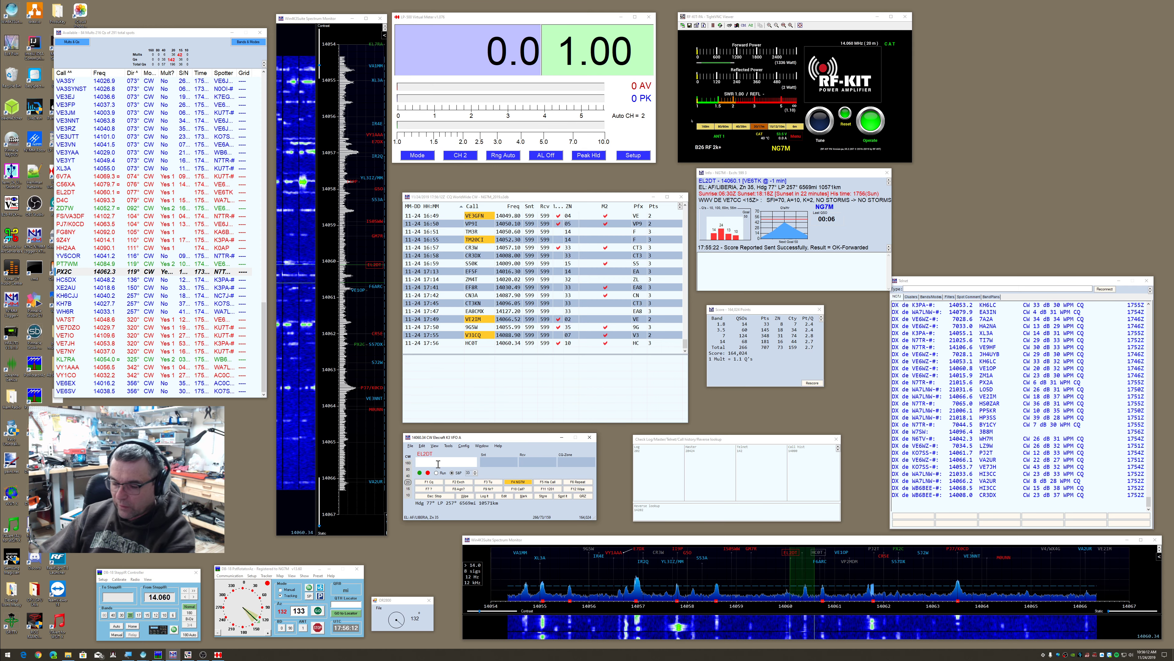
pyautogui.write('HC')
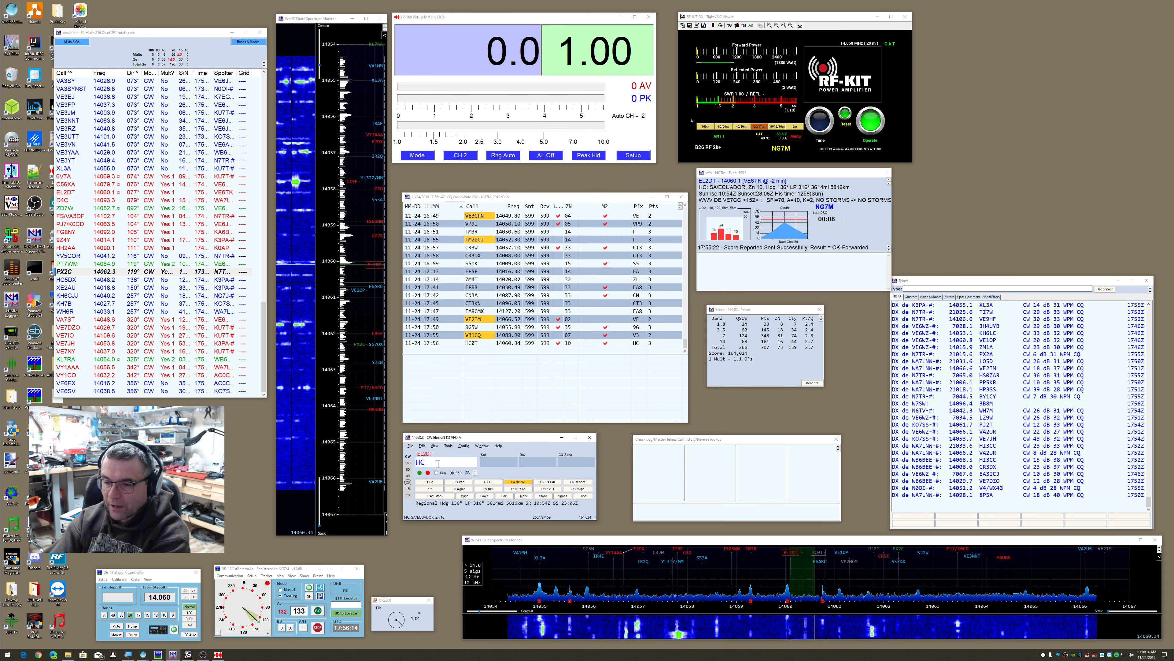
pyautogui.press('BackSpace')
pyautogui.press('BackSpace')
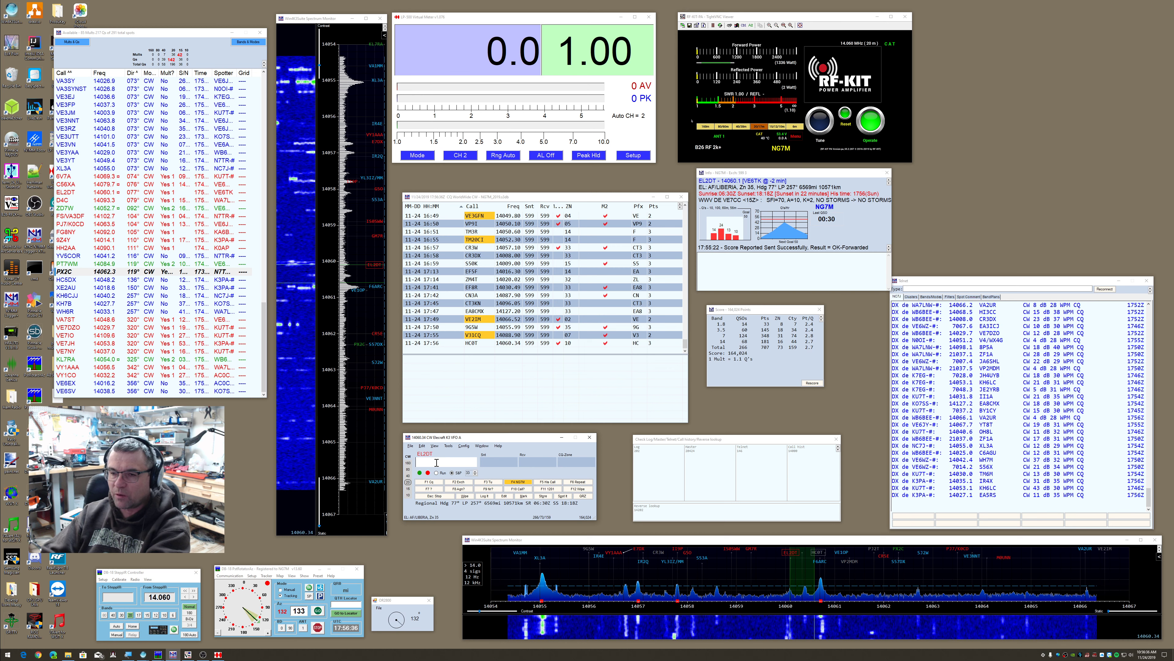
pyautogui.click(109, 382)
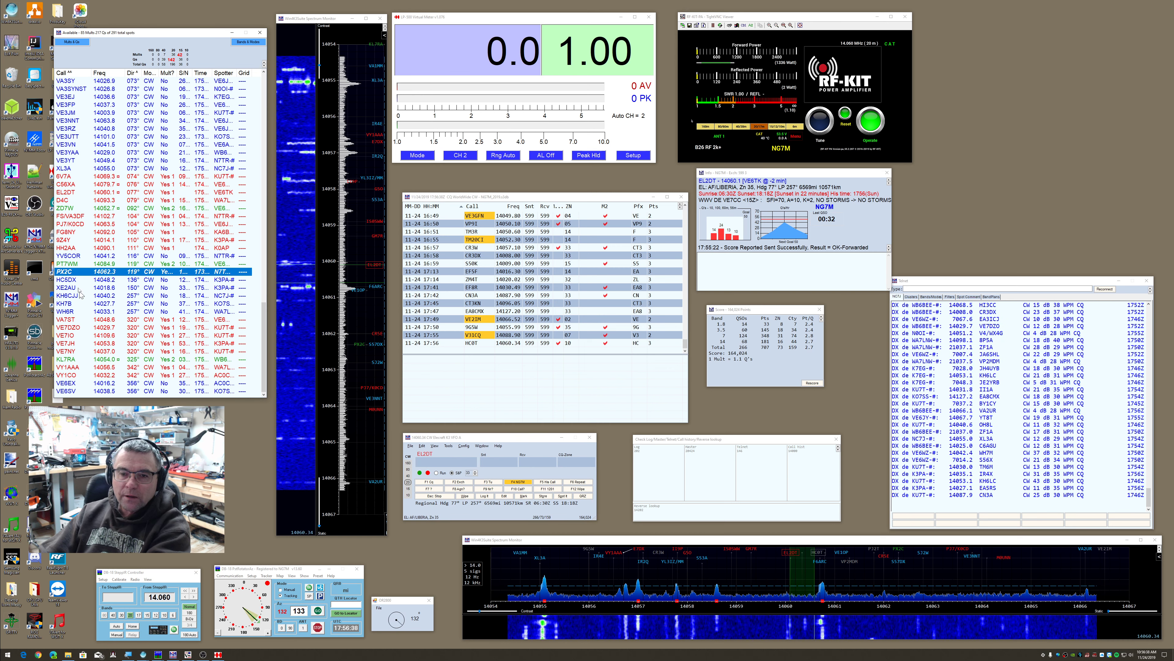
pyautogui.doubleClick(72, 280)
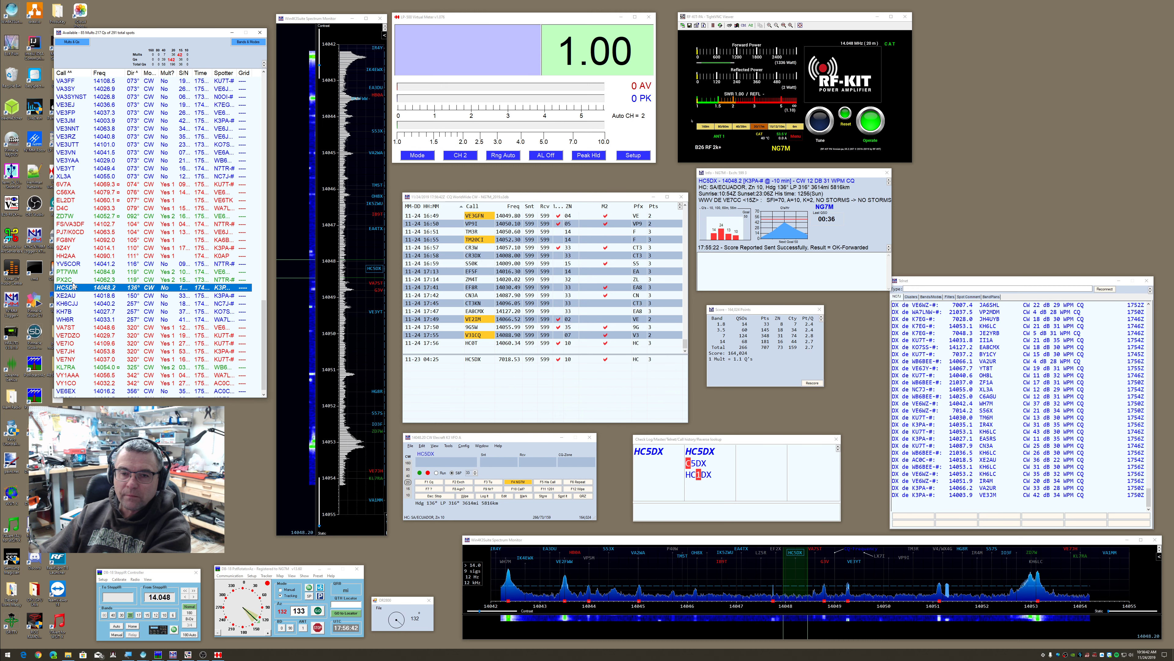
pyautogui.doubleClick(74, 296)
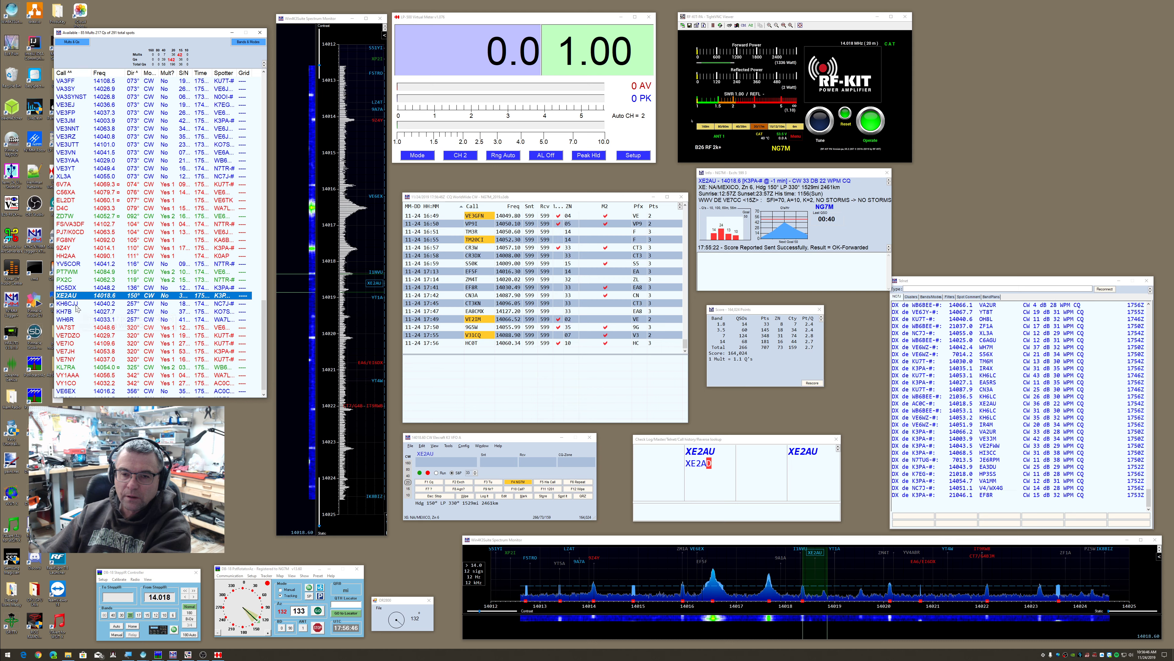
pyautogui.doubleClick(71, 304)
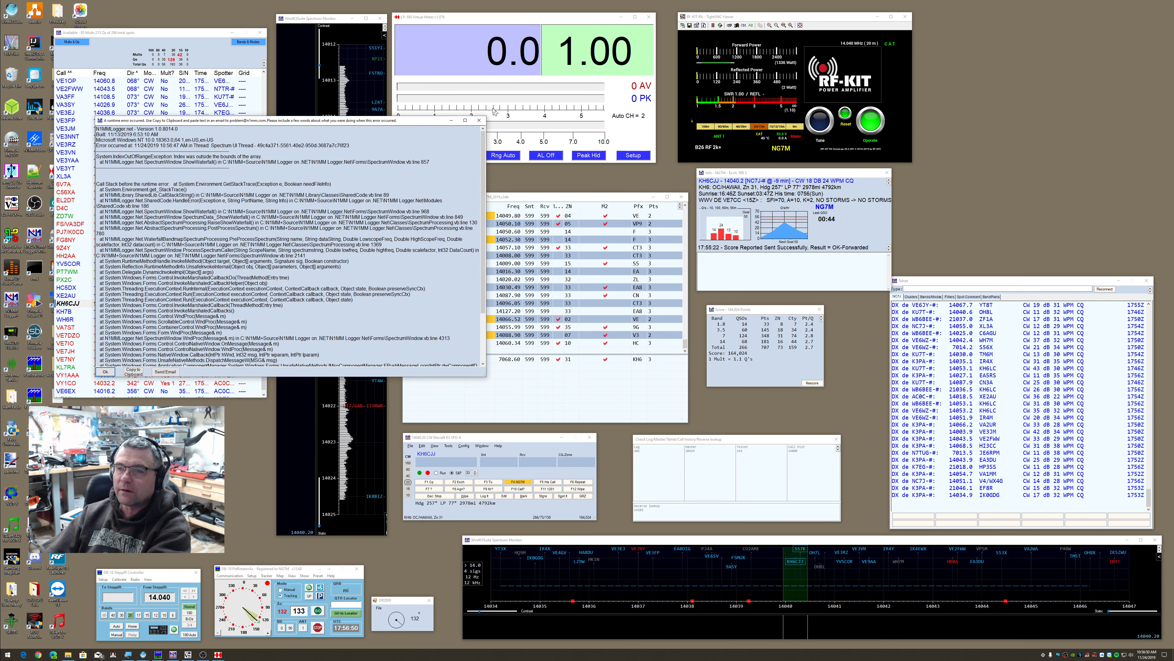
pyautogui.click(479, 120)
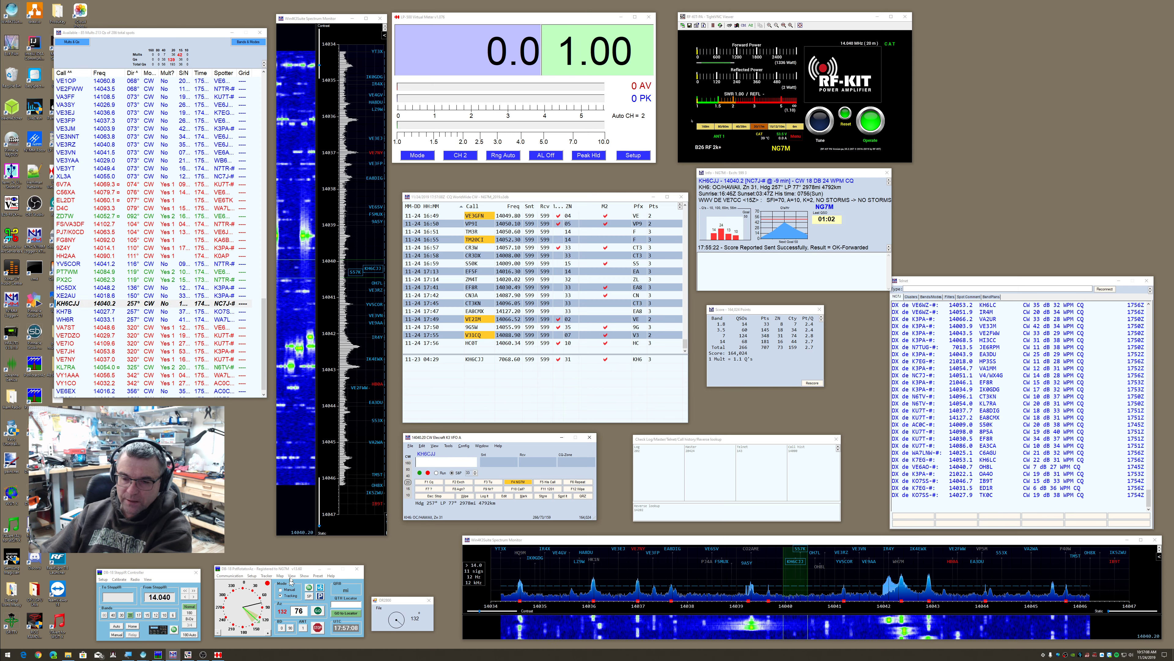
# Tune to the KH7B spot at 14027.7 and switch the SteppIR antenna to its 180° direction, slightly repositioning the controller window
pyautogui.click(84, 303)
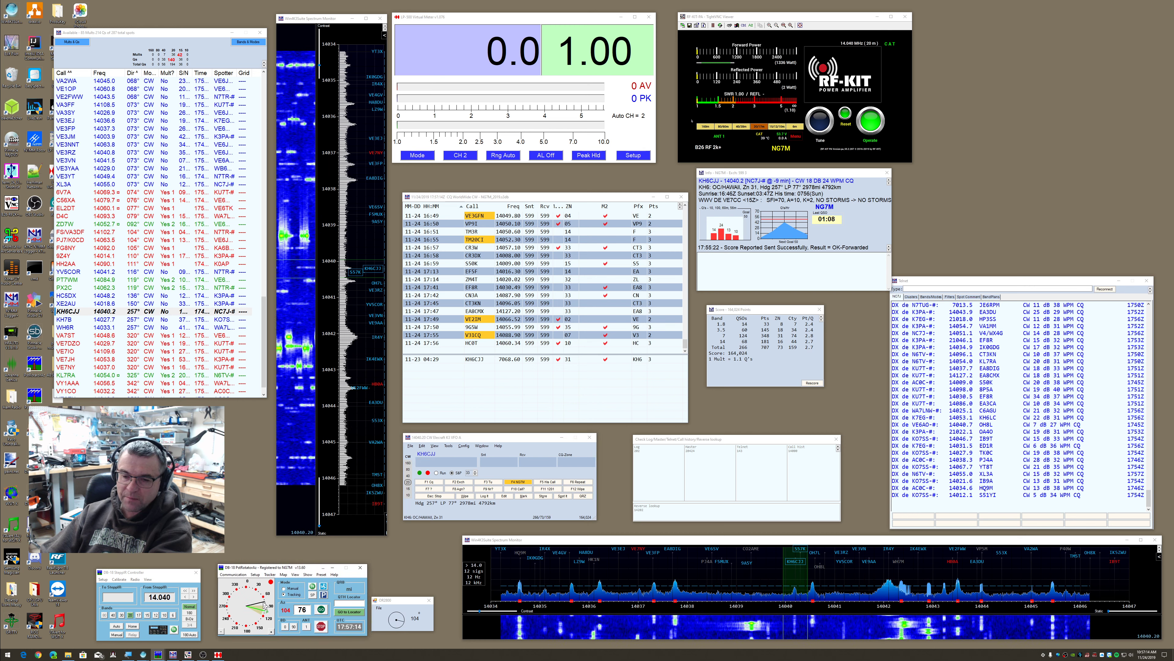
pyautogui.click(77, 309)
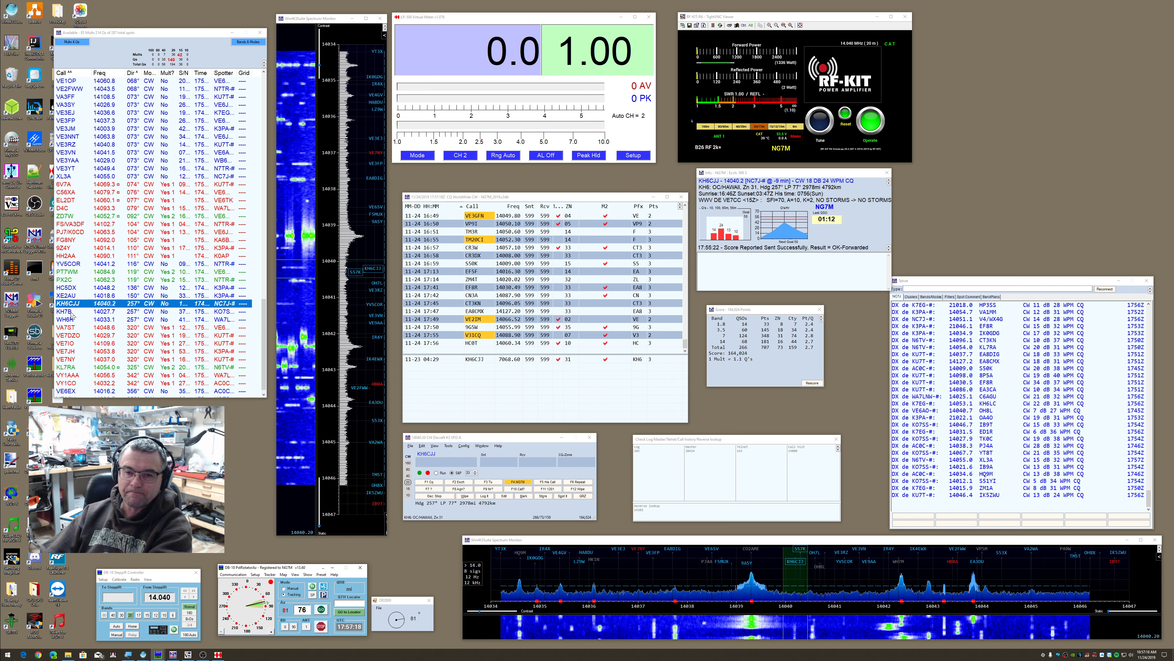
pyautogui.click(73, 313)
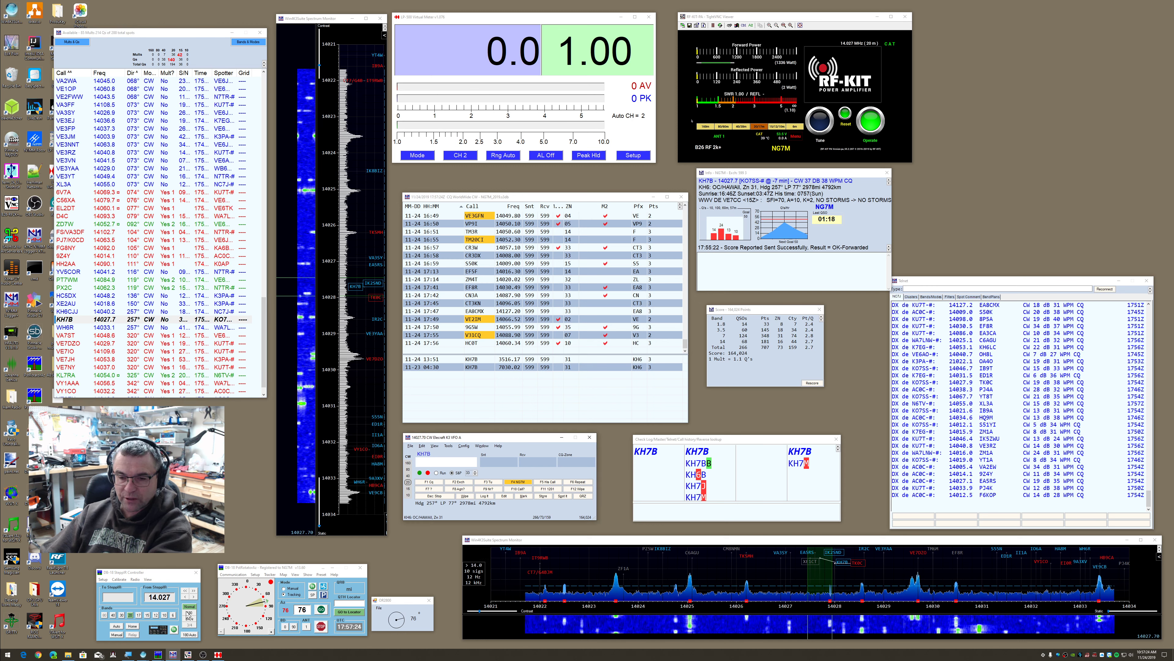
pyautogui.moveTo(156, 575); pyautogui.dragTo(159, 572)
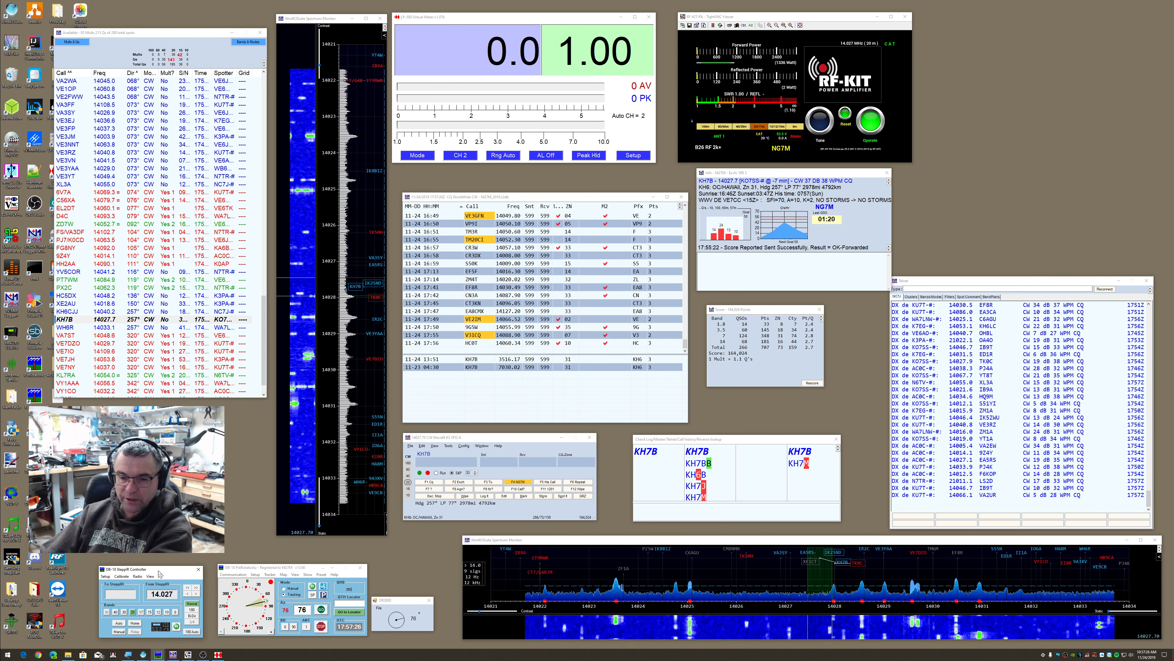
pyautogui.click(193, 609)
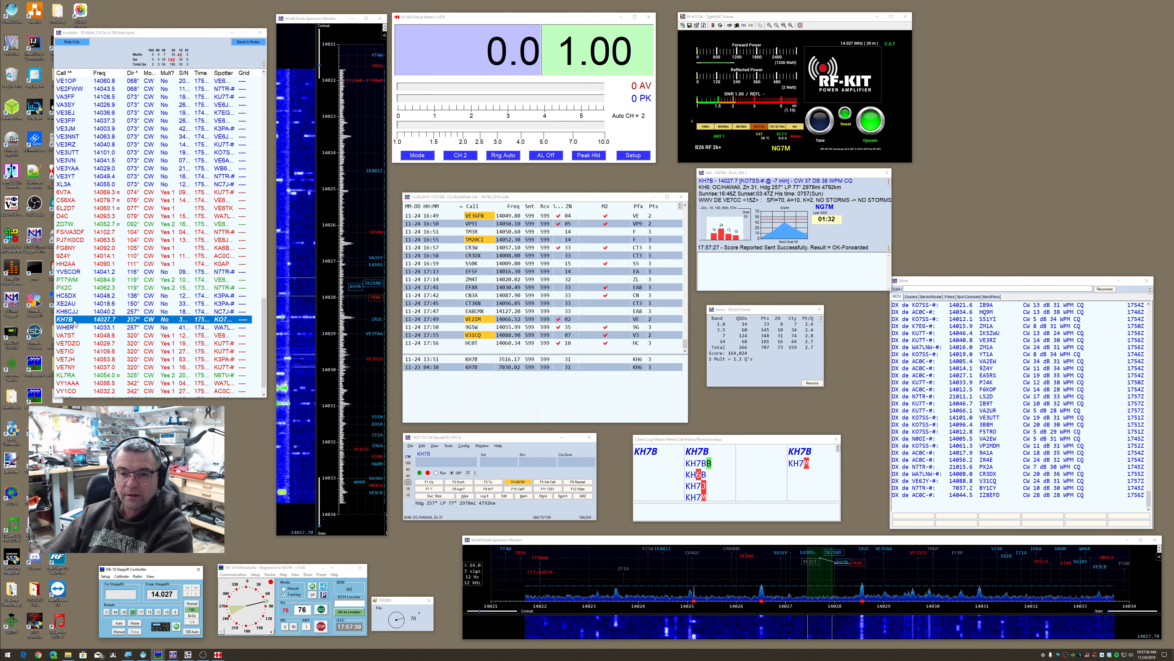
# Tune to the WH6R spot at 14033.1 and the KL7RA spot at 14054.0, dismissing the runtime error report
pyautogui.click(69, 329)
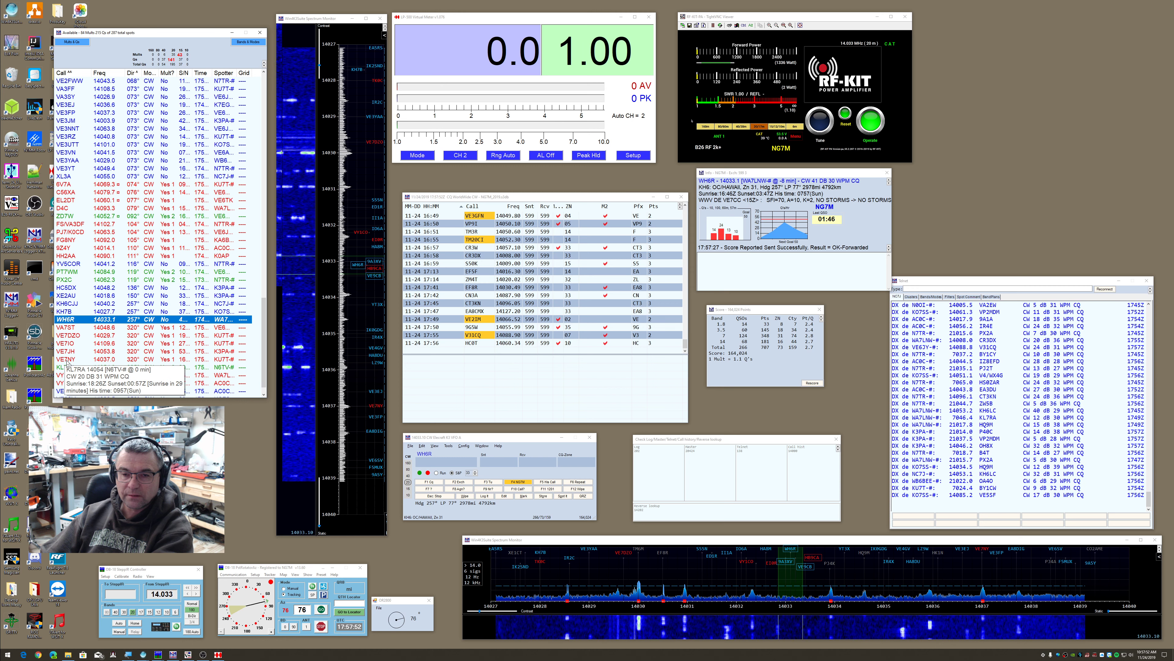
pyautogui.click(73, 374)
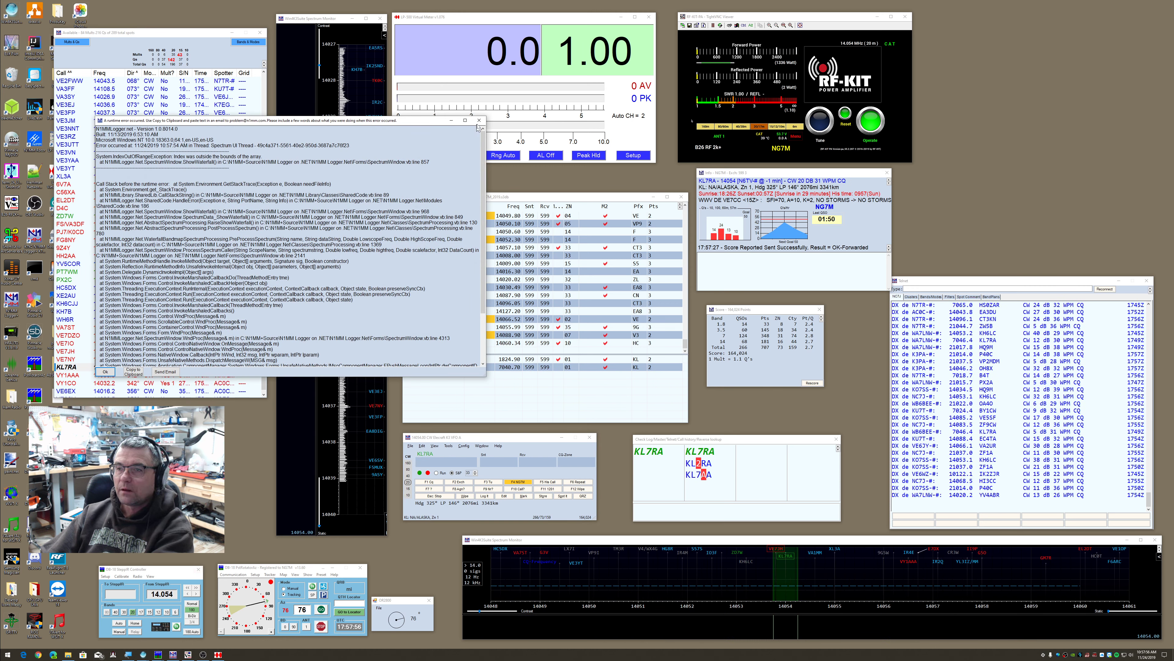
pyautogui.click(479, 123)
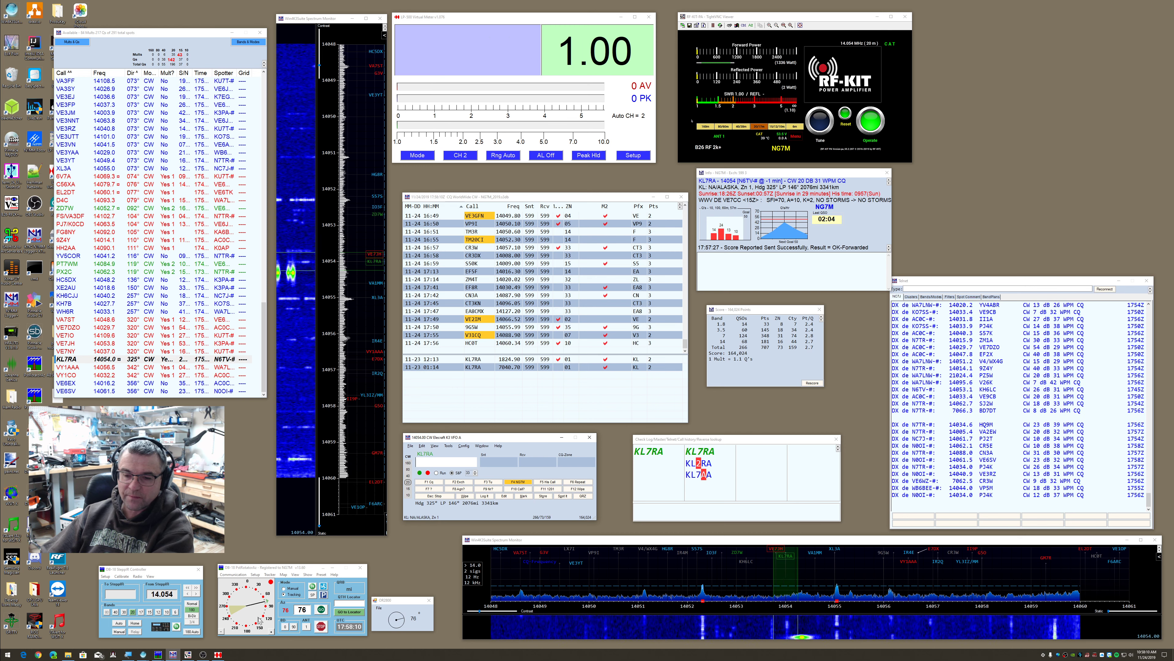
# Reposition the rotator window slightly and turn the antenna to a heading of 132° on its compass map
pyautogui.moveTo(258, 567); pyautogui.dragTo(252, 573)
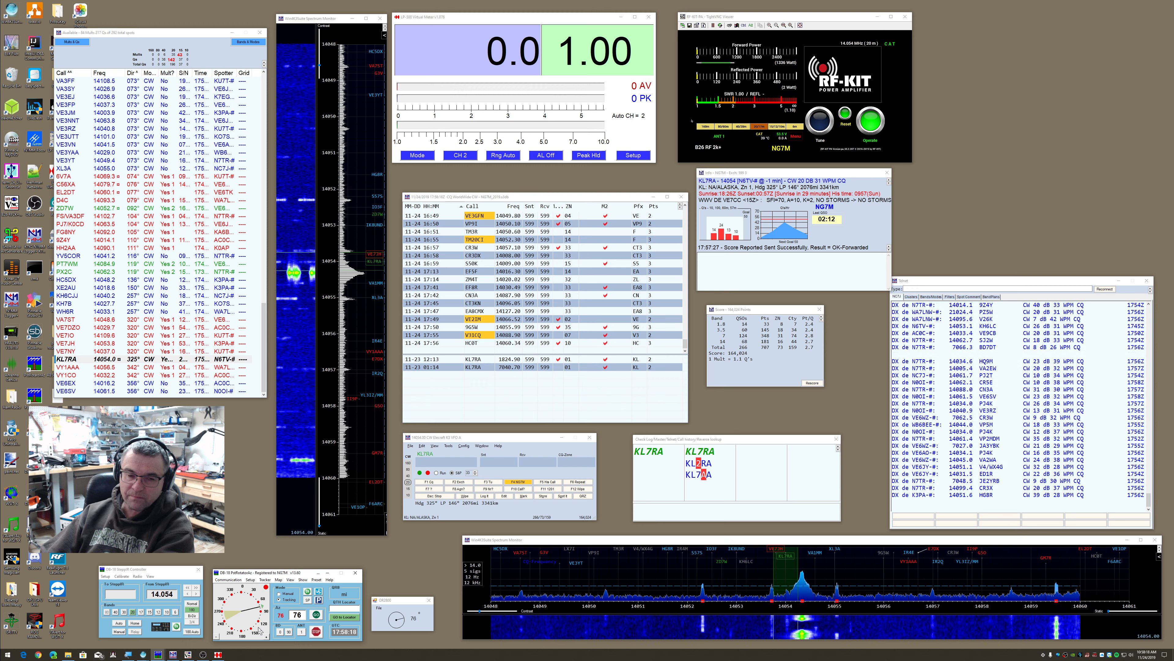
pyautogui.click(260, 631)
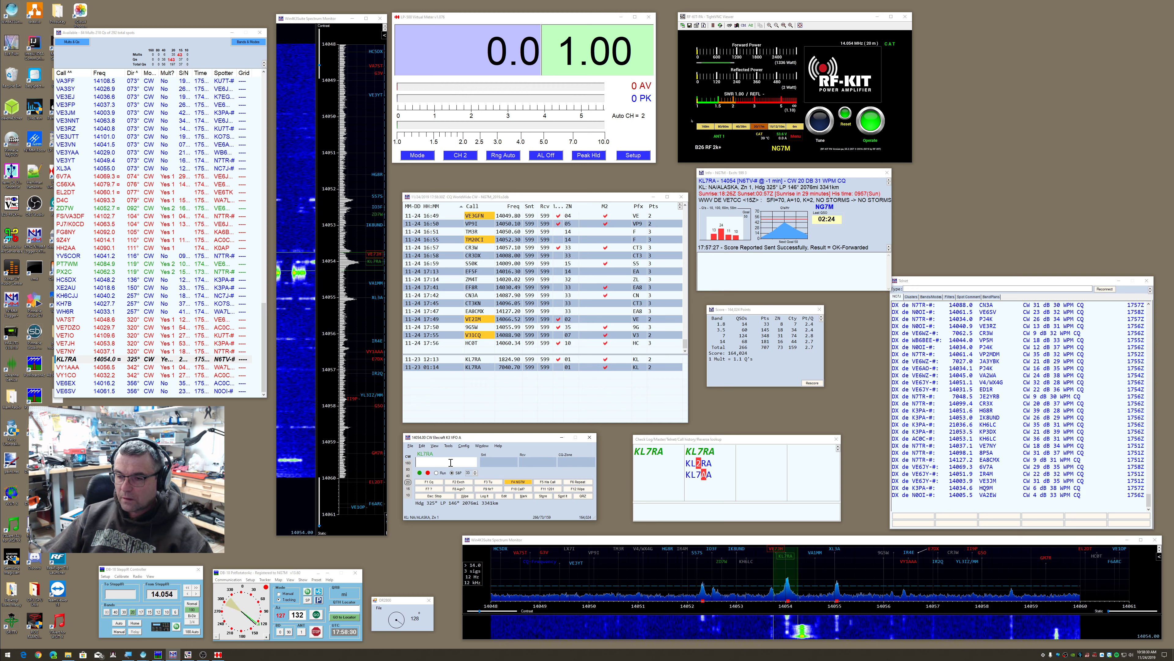
# Load the KL7RA call into the entry window, work the station and log the contact with zone 1
pyautogui.press('space')
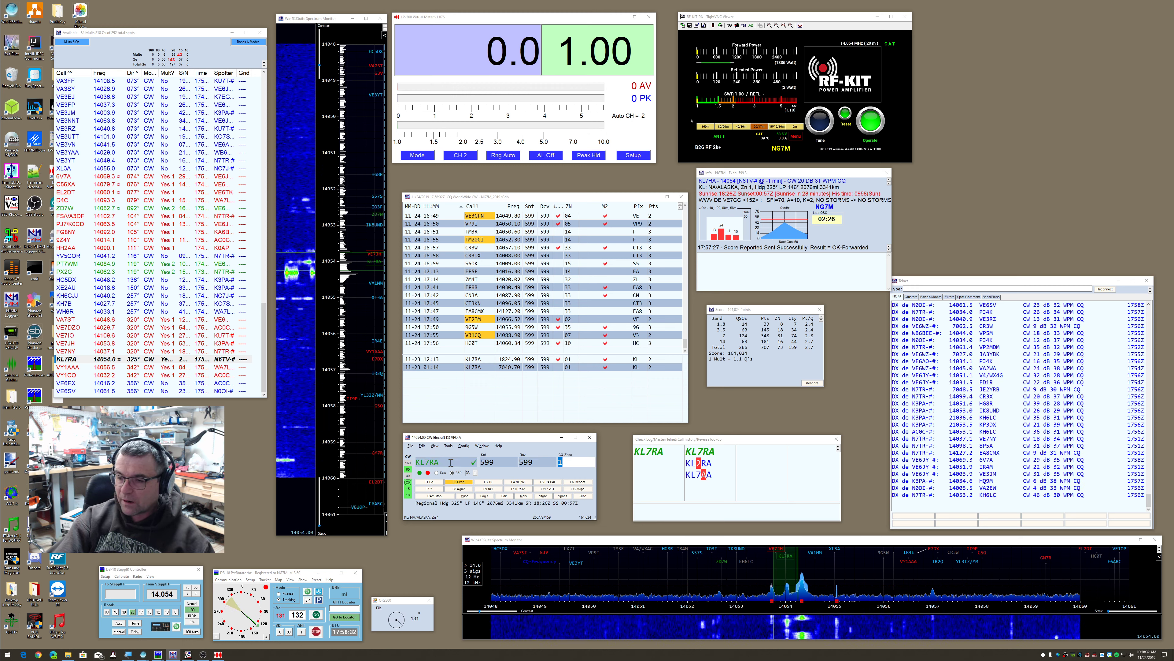
pyautogui.press('Return')
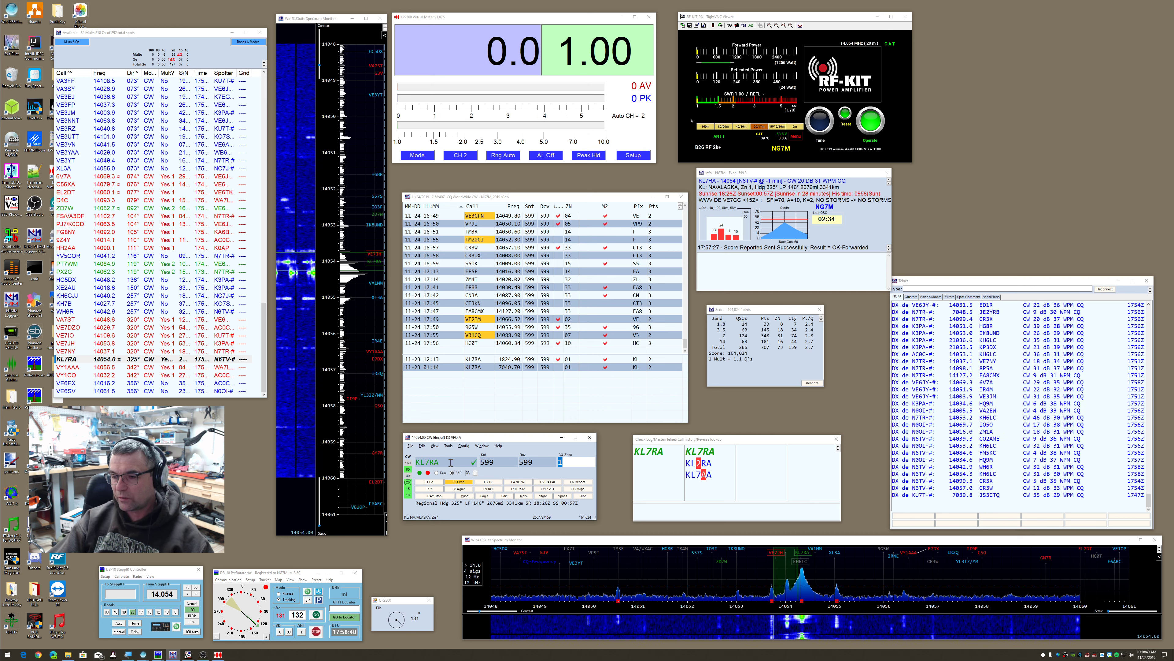
pyautogui.press('Return')
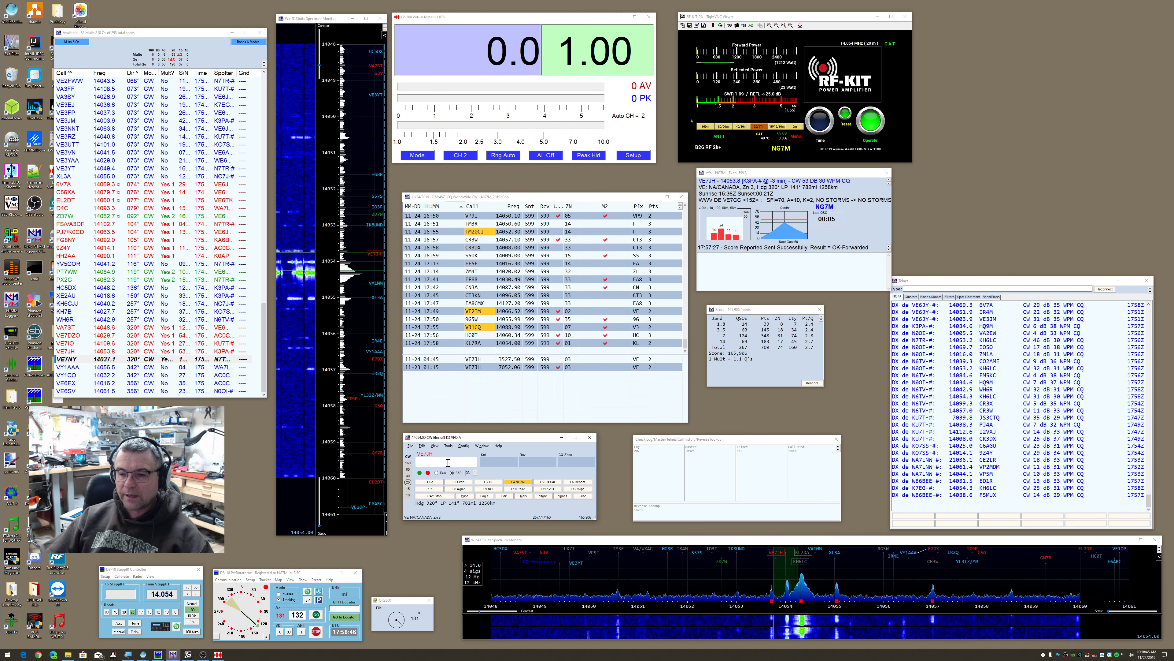
pyautogui.moveTo(462, 437); pyautogui.dragTo(460, 441)
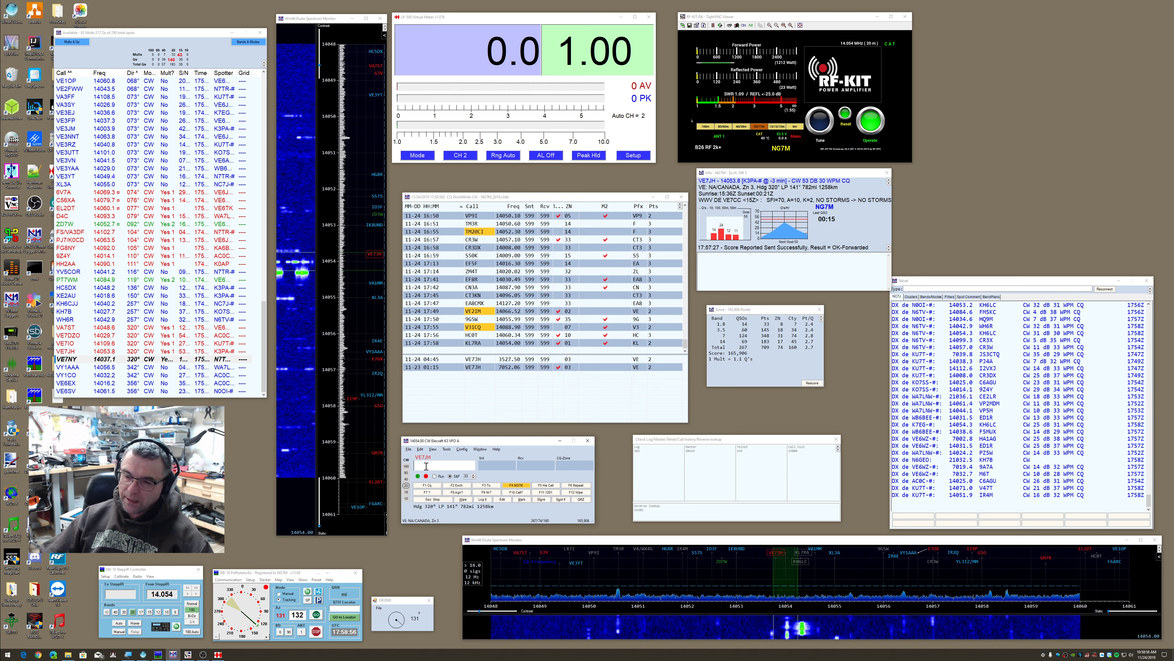
pyautogui.press('space')
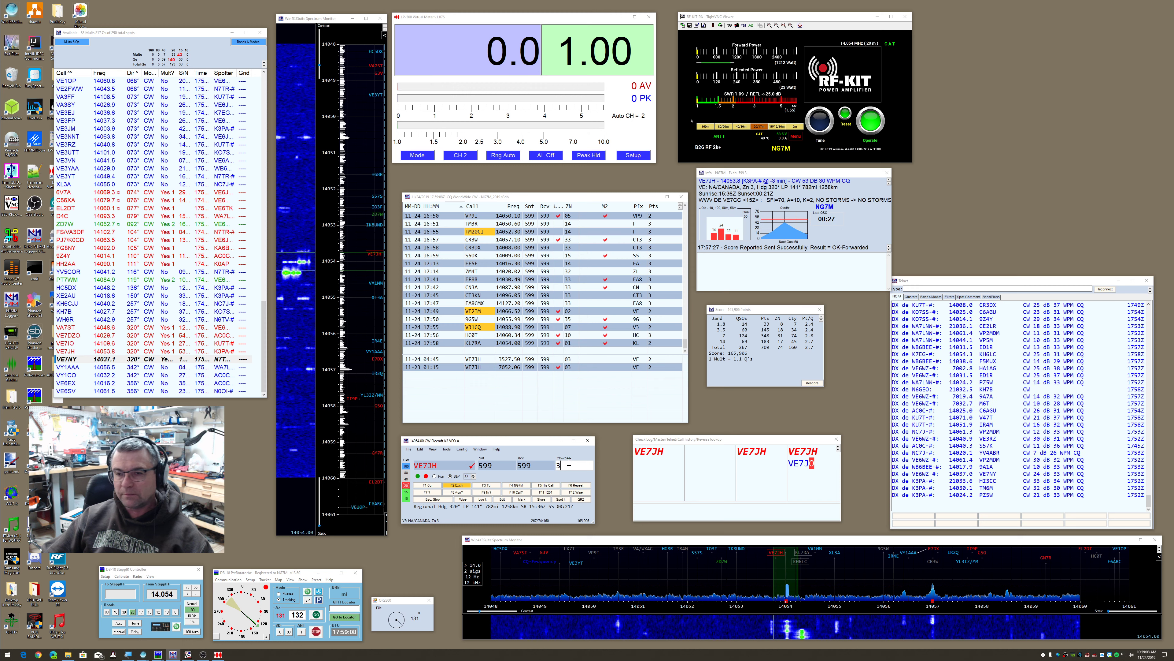
# Turn the antenna to a heading of 42° on the rotator's compass map
pyautogui.click(235, 335)
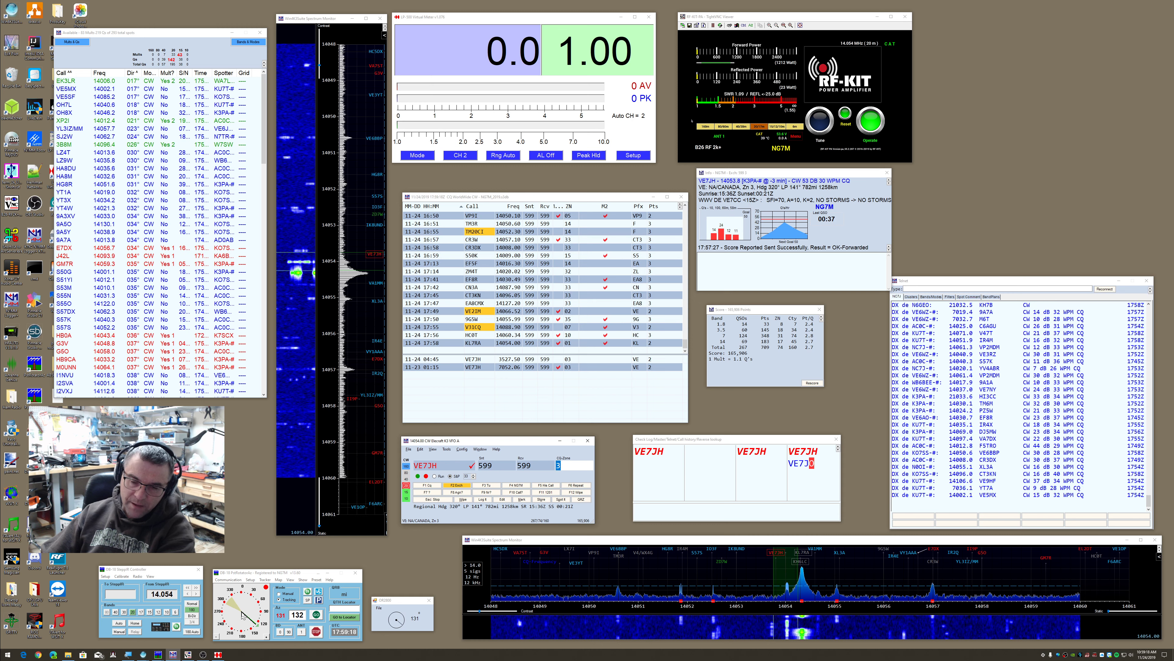
pyautogui.click(230, 600)
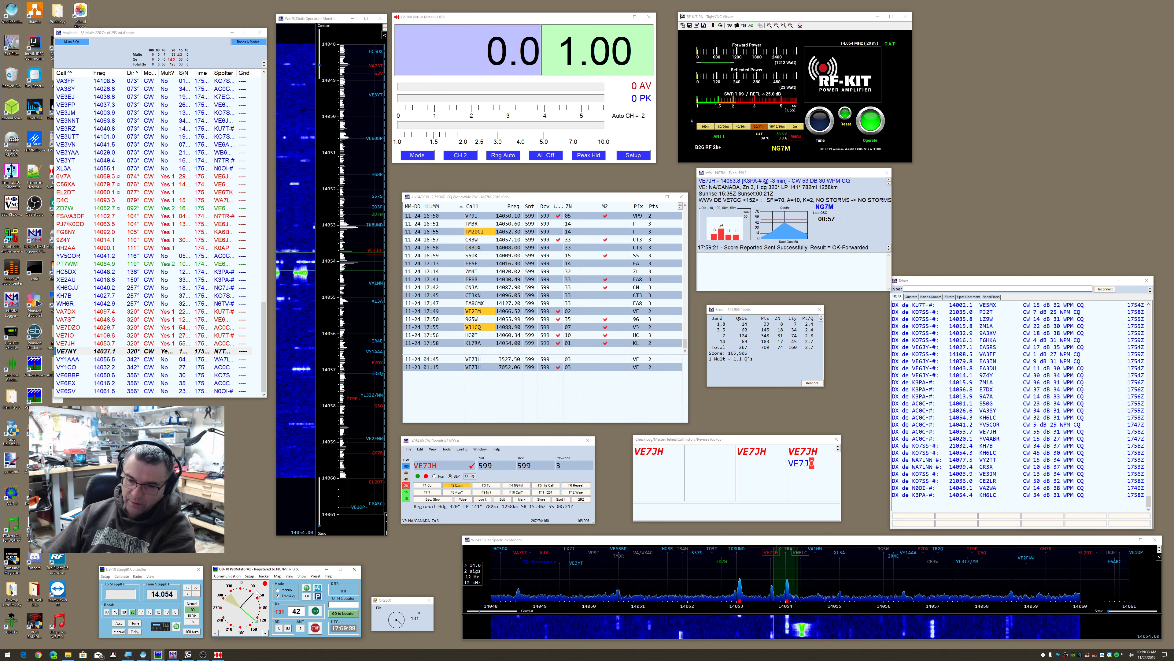
pyautogui.press('space')
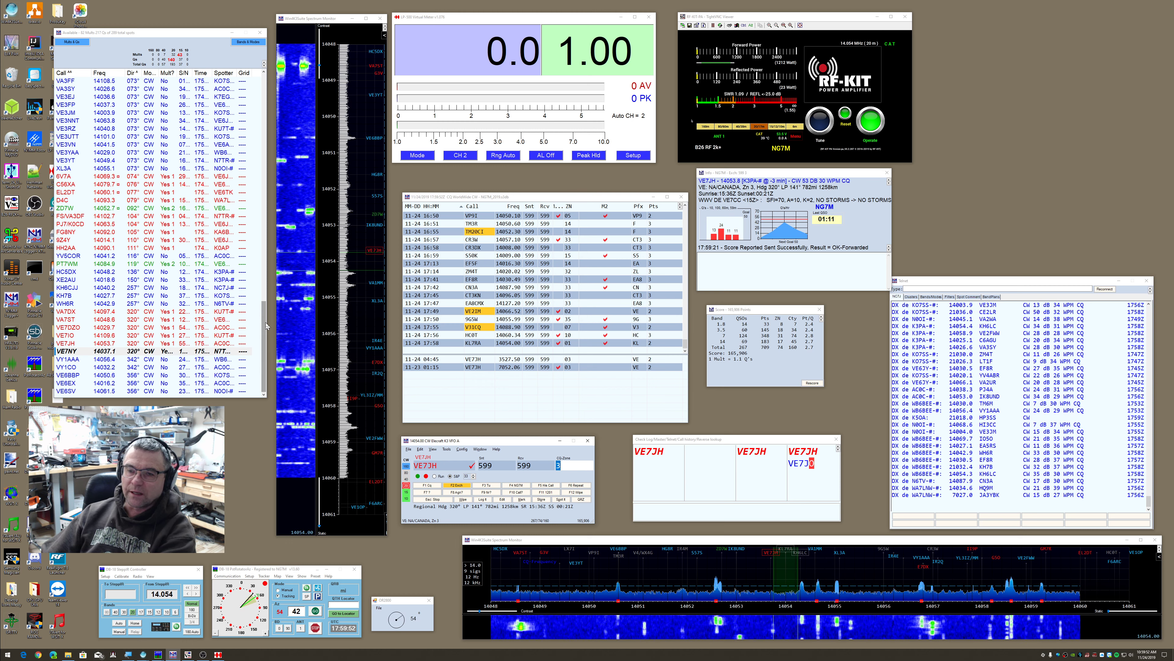
# Tune to the EI0R spot at 14032.4 and the IB9A spot at 14021.6, loading IB9A into the entry window
pyautogui.moveTo(267, 325); pyautogui.dragTo(280, 162)
pyautogui.scroll(-1, 69, 283)
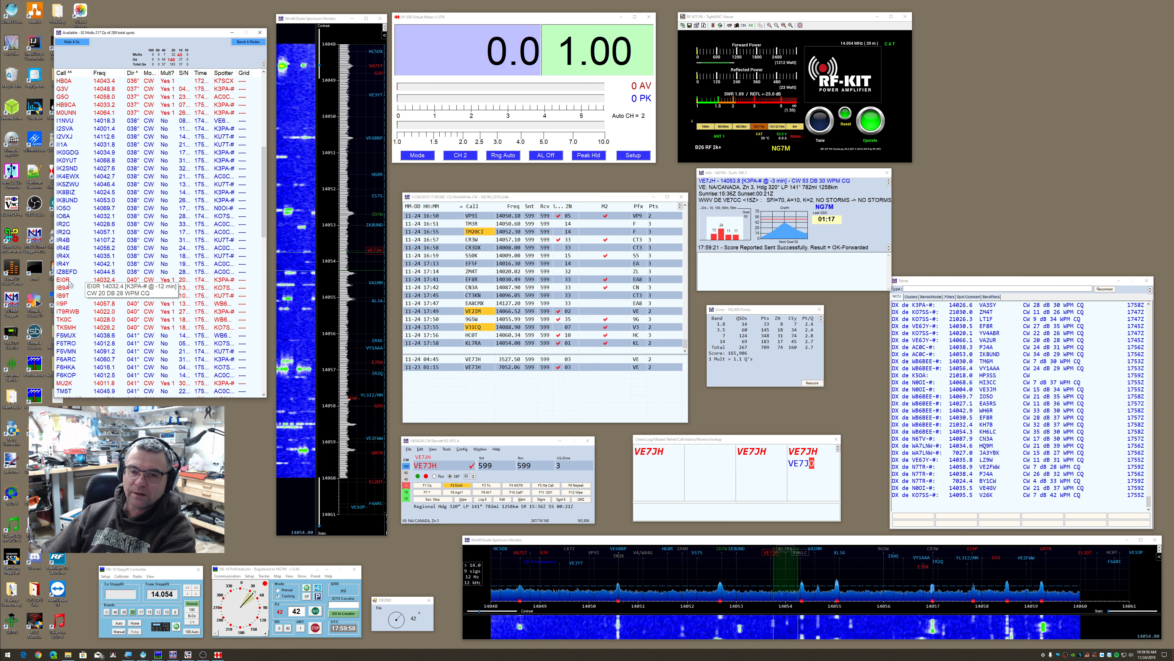
pyautogui.click(69, 283)
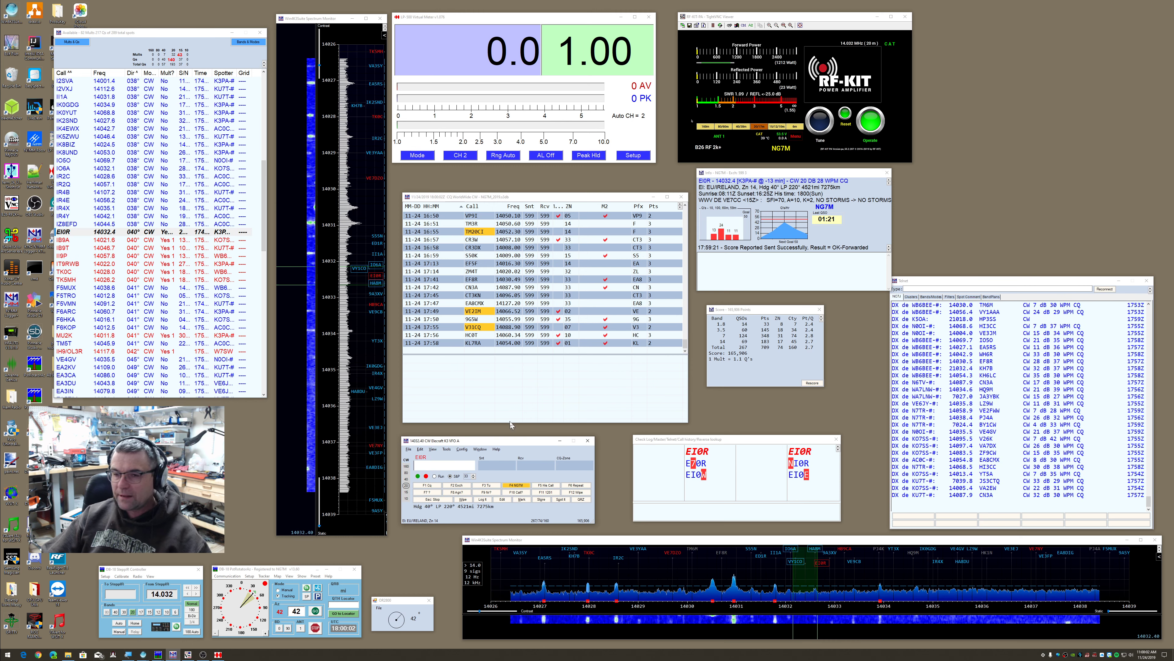
pyautogui.click(86, 242)
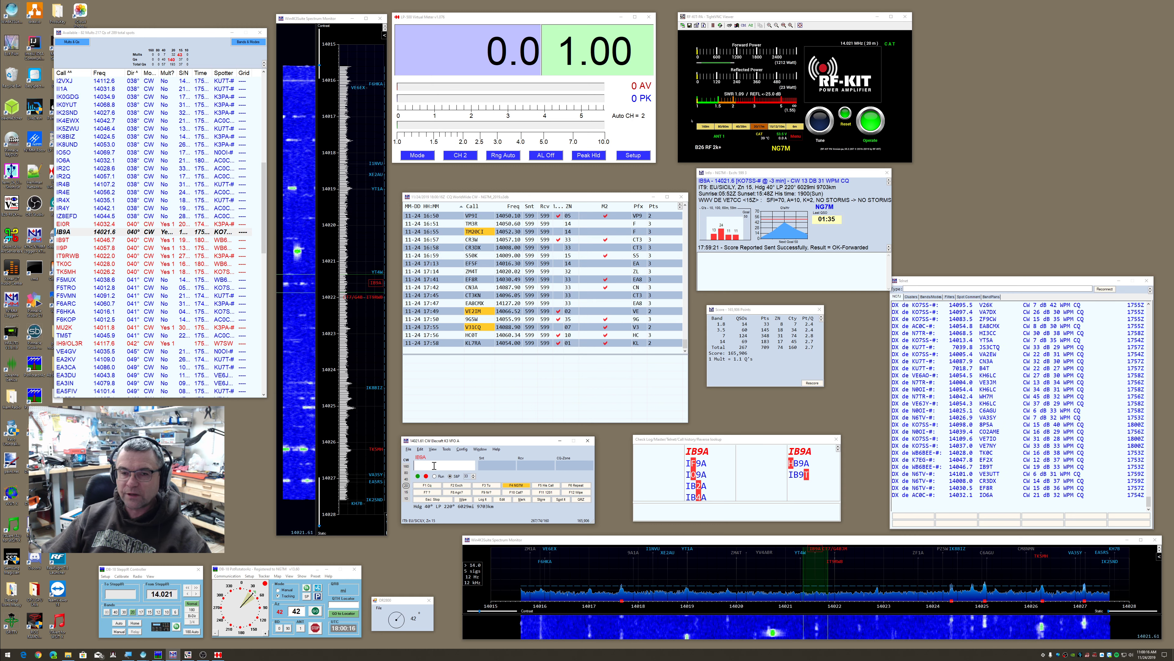
pyautogui.click(153, 231)
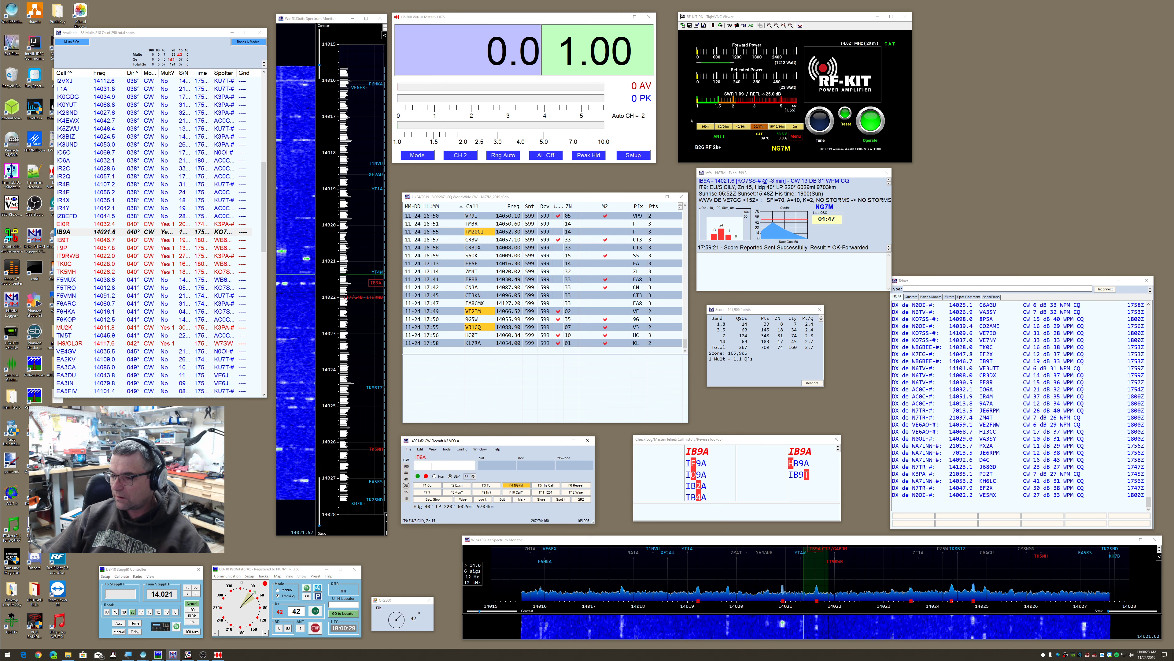
pyautogui.press('space')
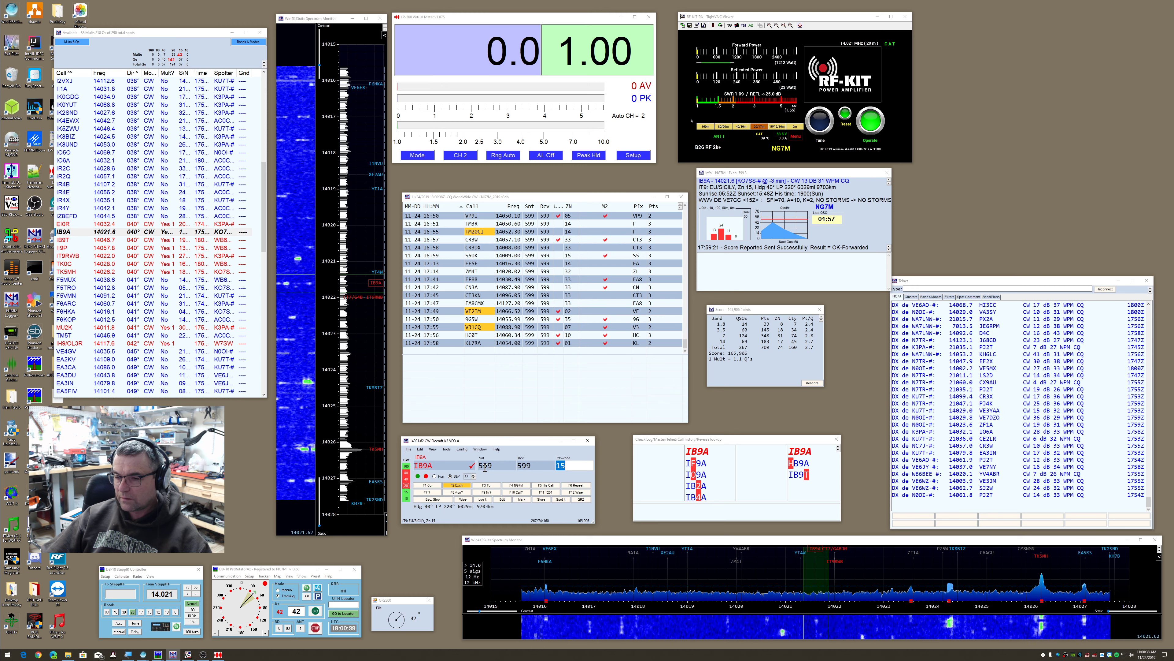
# Step through the IB9T spot at 14046.7, II9P at 14057.8 and IT9RWB at 14022.0 in the Available list
pyautogui.click(70, 231)
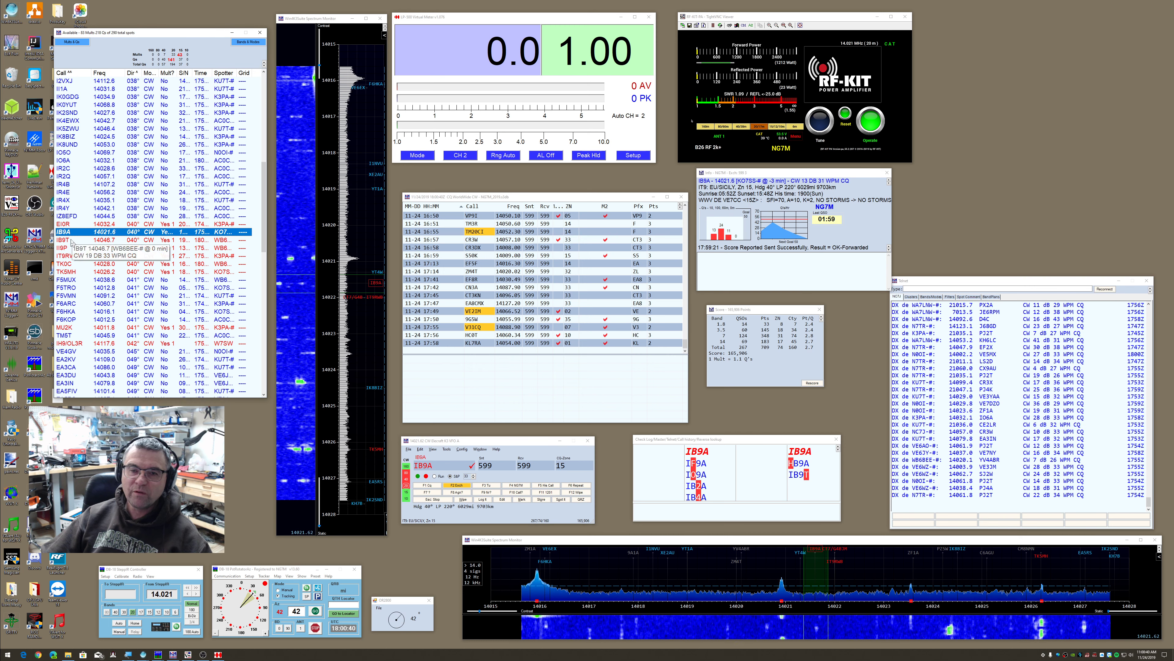
pyautogui.click(74, 240)
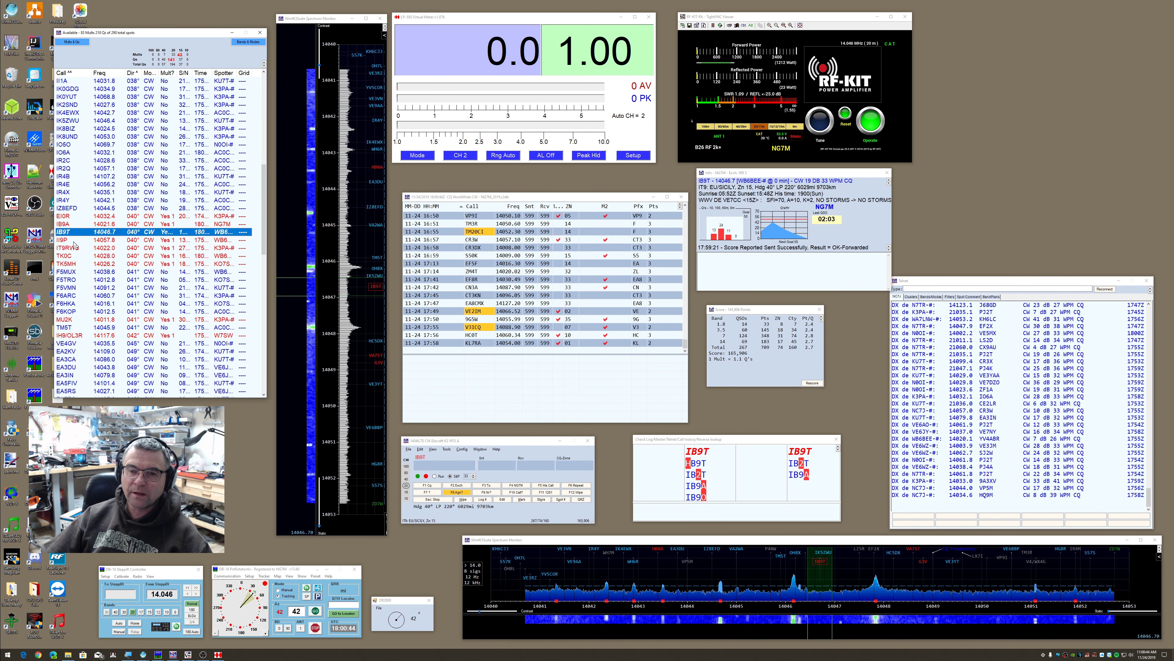
pyautogui.click(74, 241)
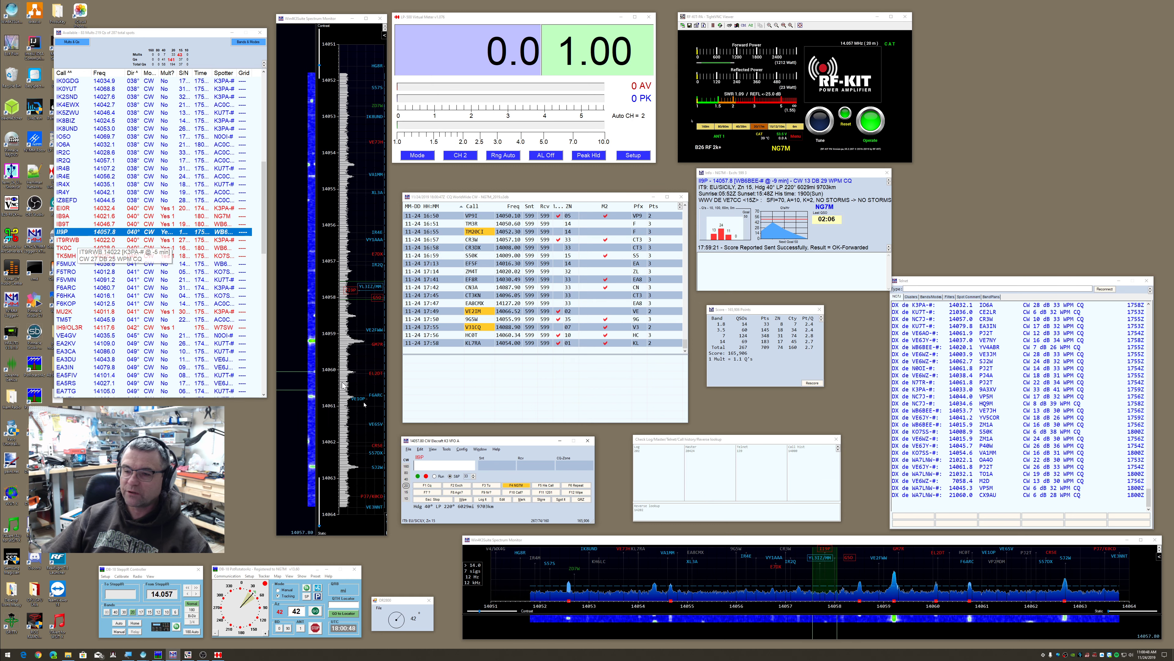
pyautogui.click(69, 242)
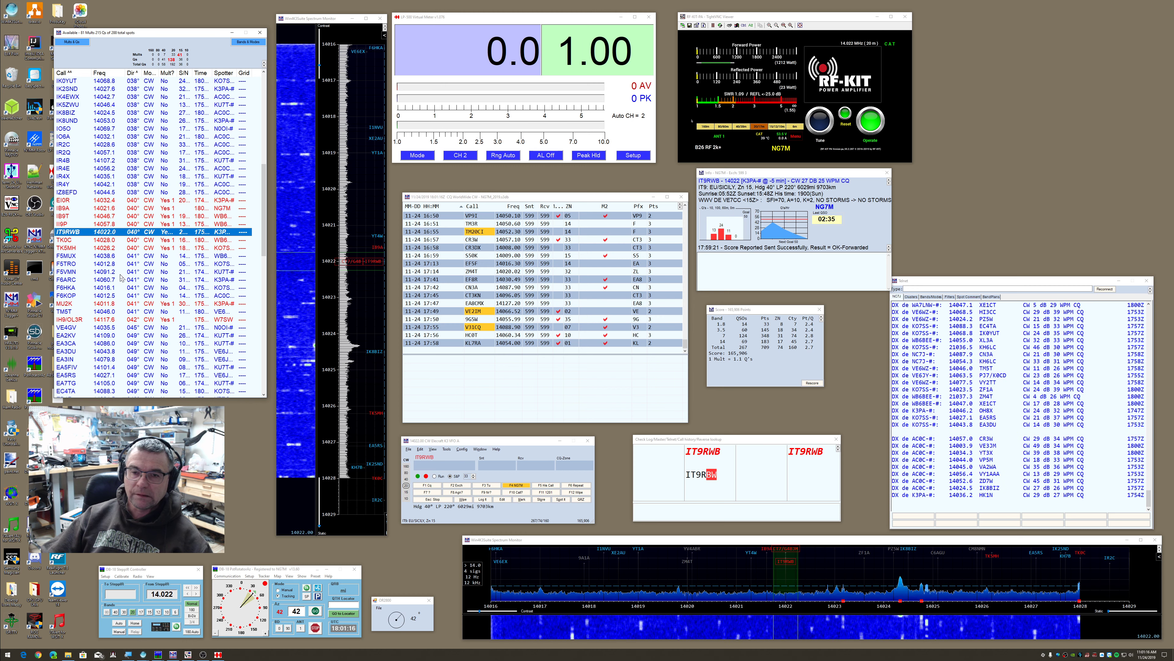
# Tune through the F5VMN, MU2K and TM5T spots, ending at 14046.0, and dismiss the runtime error reports
pyautogui.doubleClick(72, 273)
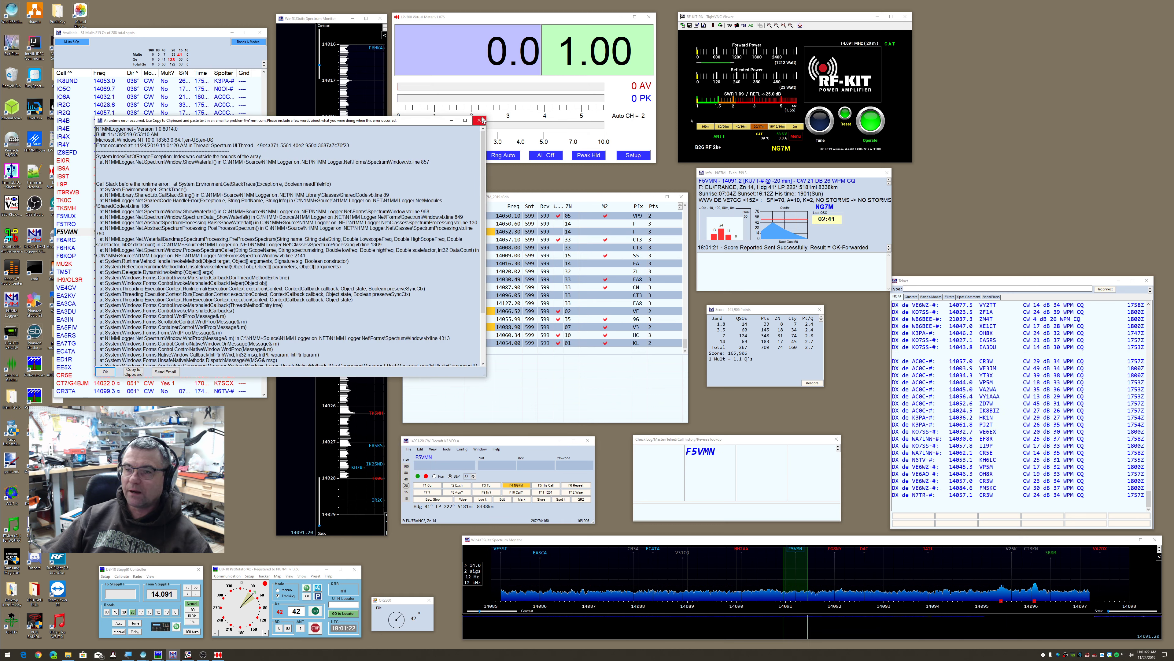
pyautogui.click(479, 120)
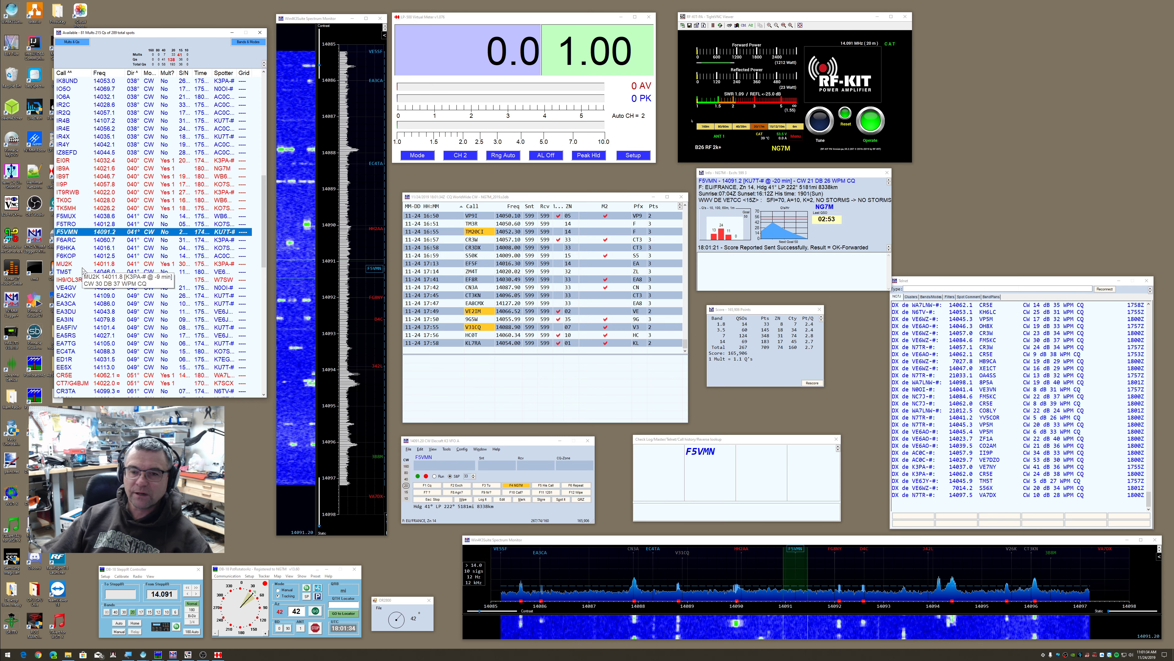
pyautogui.click(72, 264)
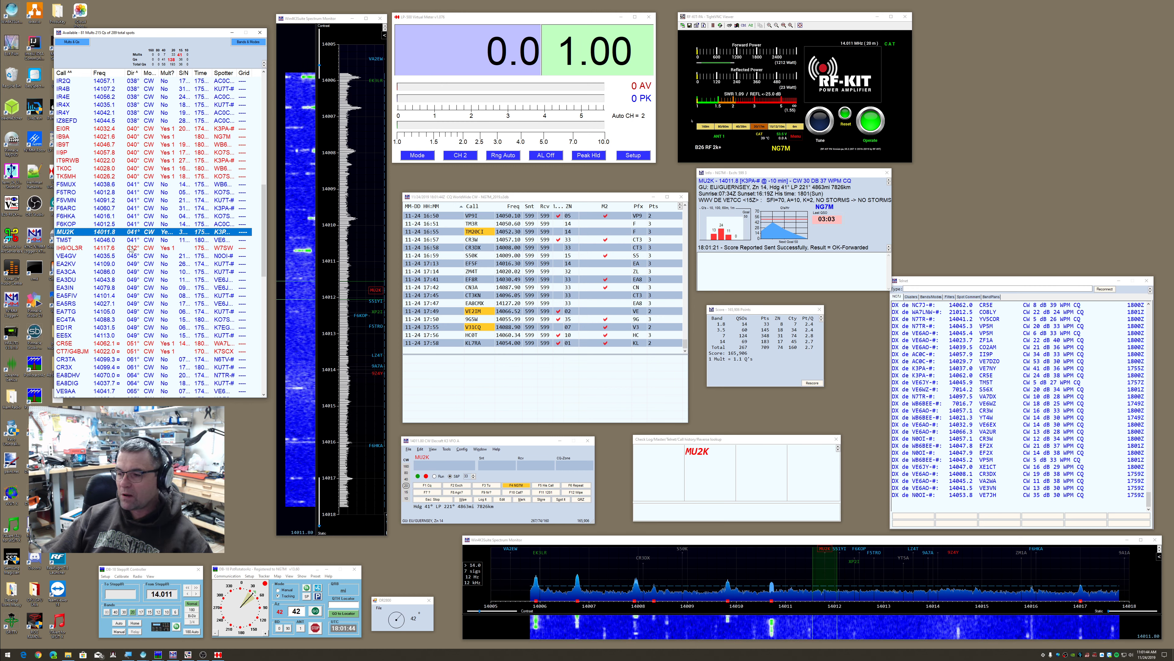
pyautogui.click(74, 241)
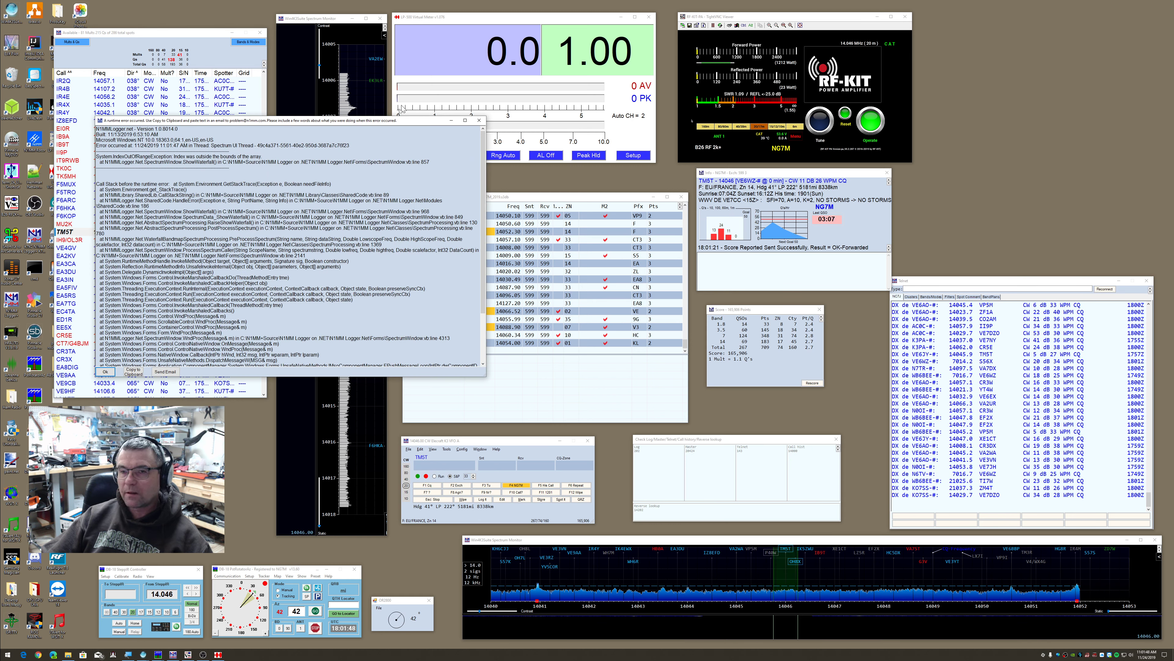
pyautogui.click(479, 120)
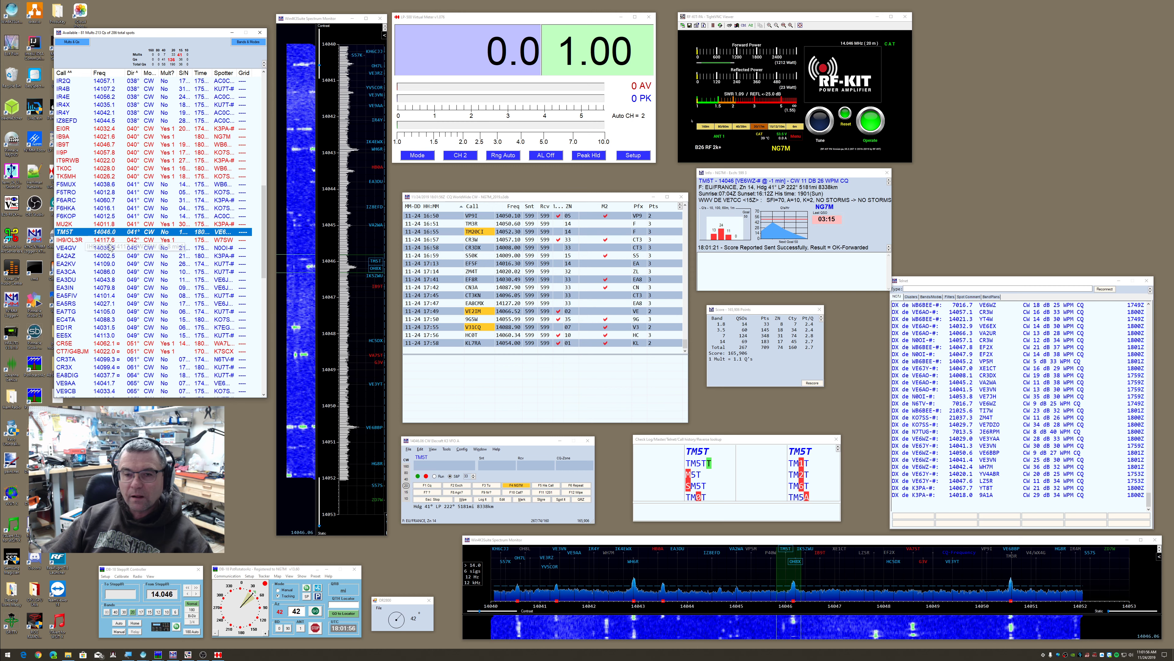
# Enter the call OH8X, work the station and log the contact with report 599 and zone 15
pyautogui.click(592, 476)
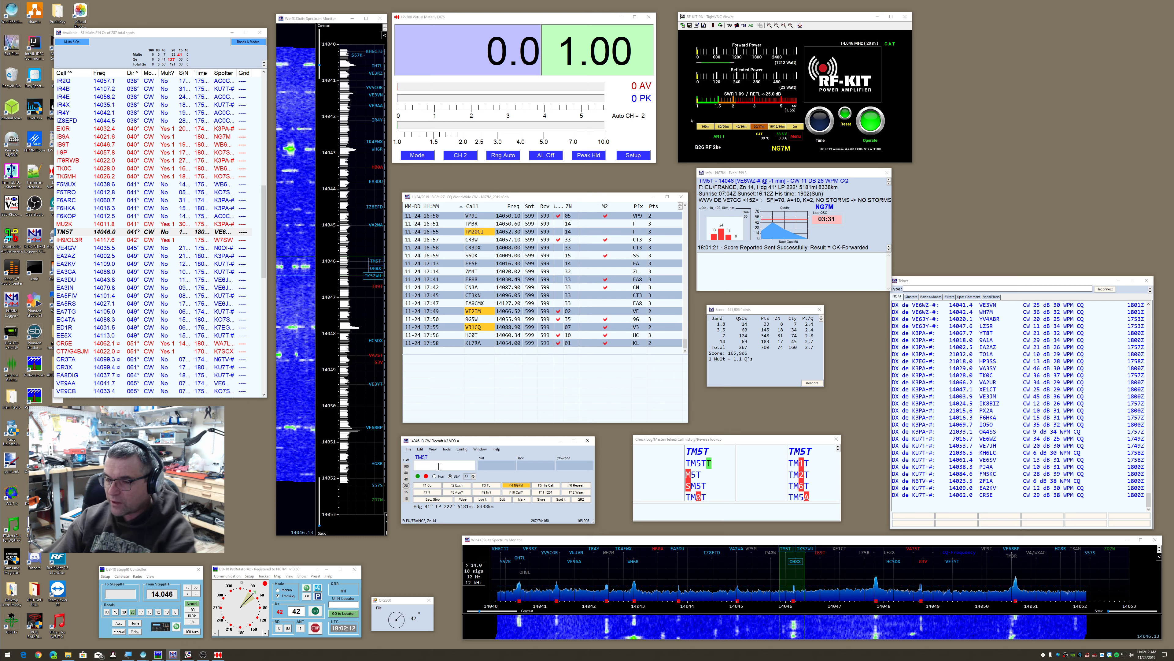
pyautogui.write('OH8X')
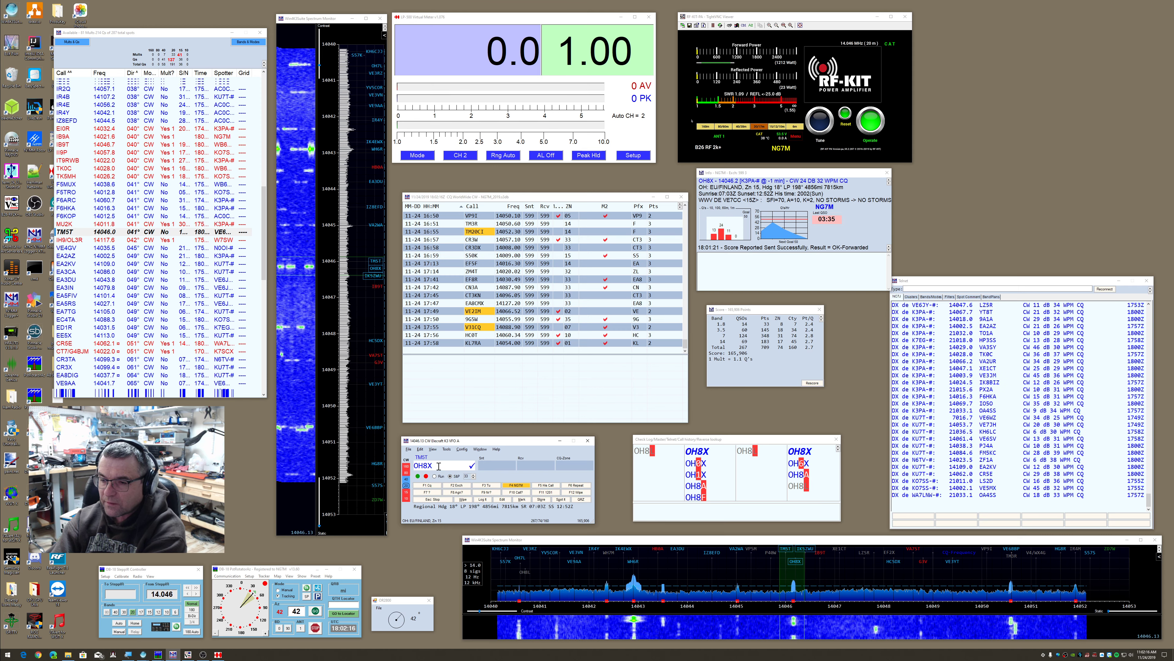
pyautogui.press('Return')
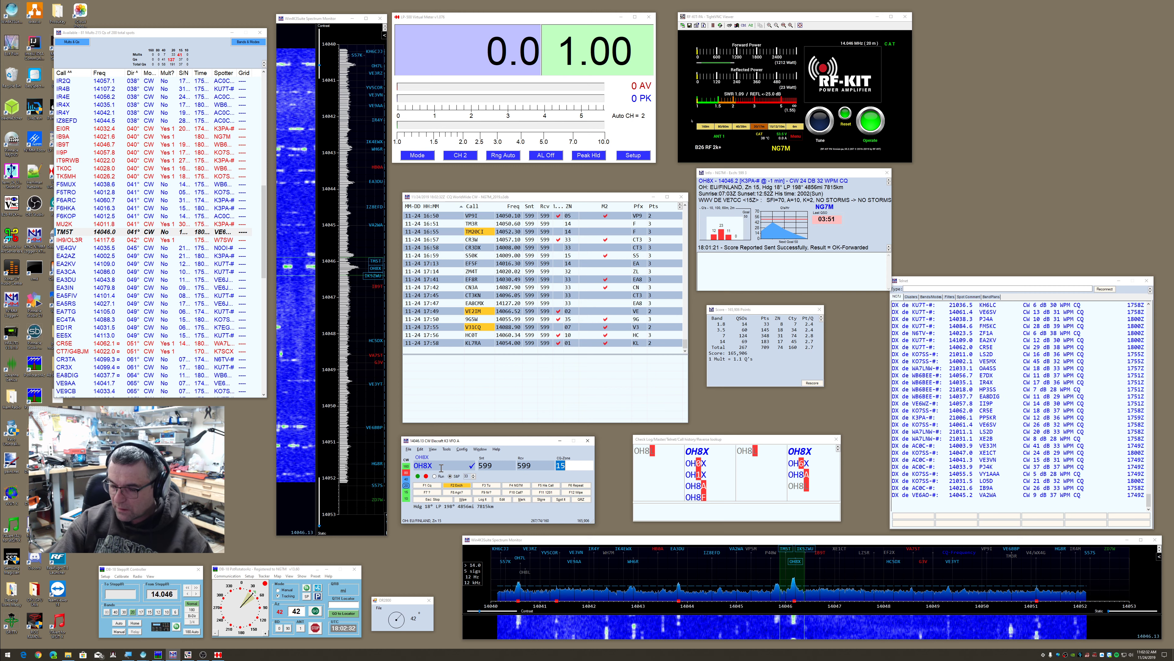
pyautogui.press('Return')
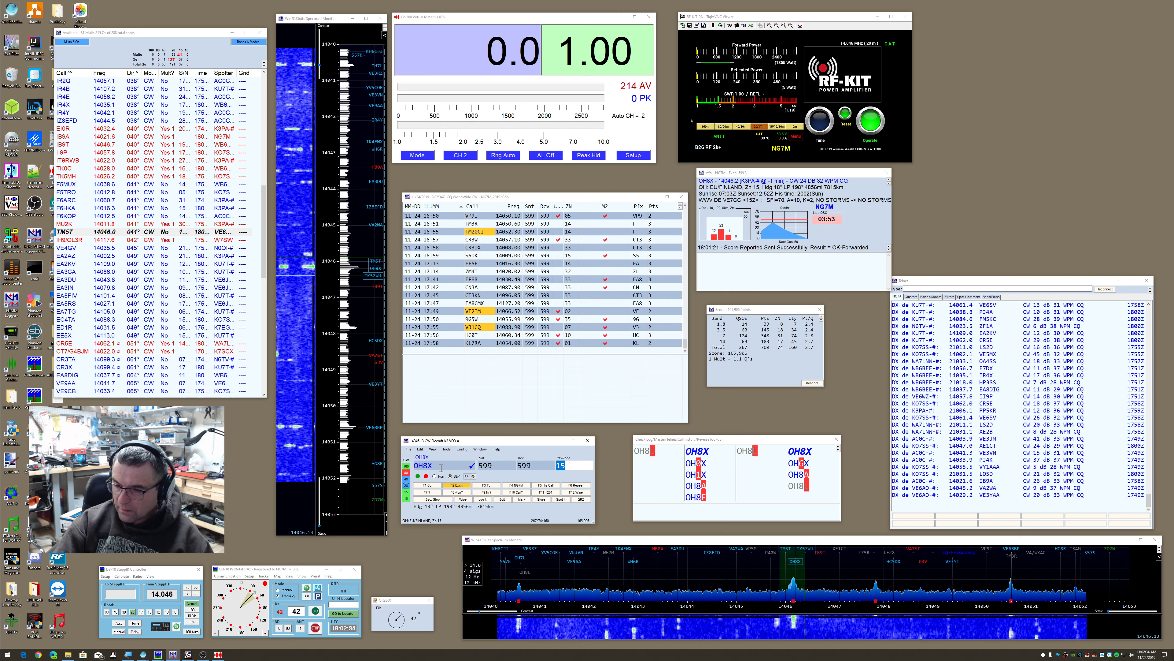
pyautogui.press('Return')
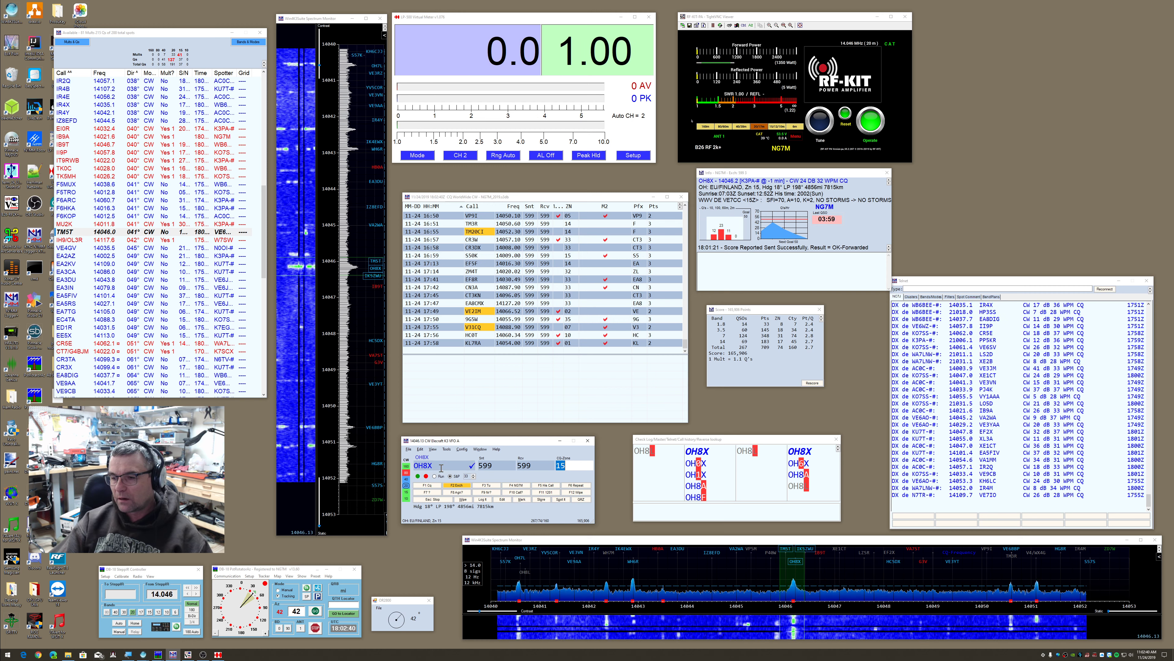
pyautogui.press('Return')
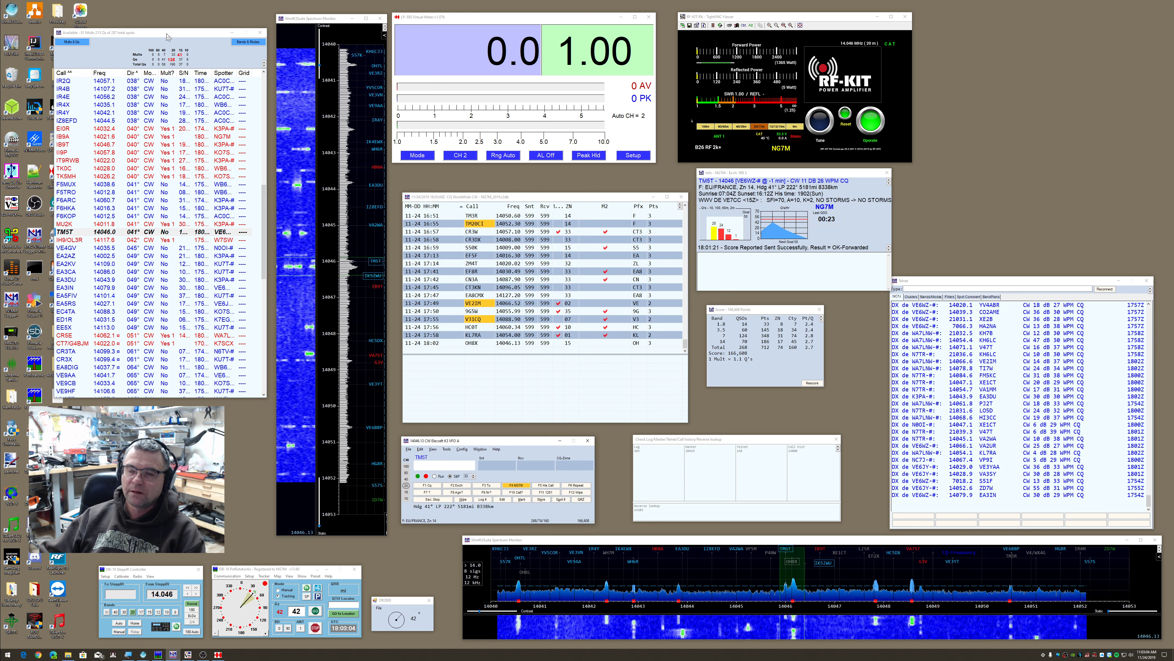
# Reposition the Available list window and the Score window slightly on the desktop
pyautogui.moveTo(167, 36); pyautogui.dragTo(160, 44)
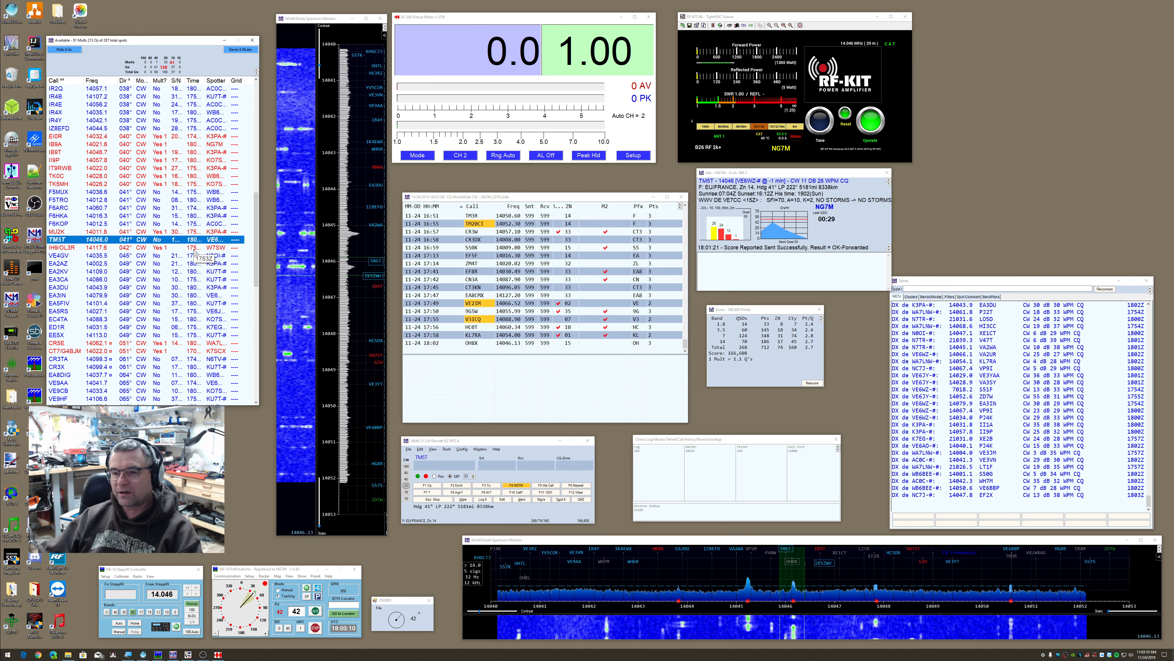
pyautogui.click(696, 345)
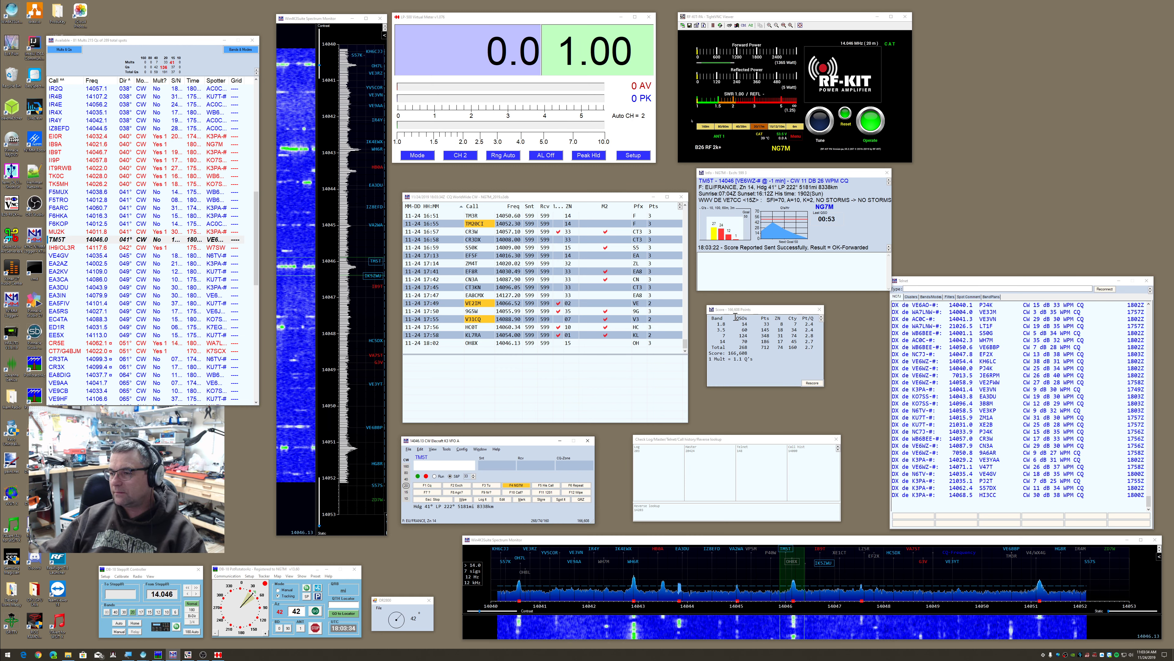
pyautogui.moveTo(736, 316); pyautogui.dragTo(737, 316)
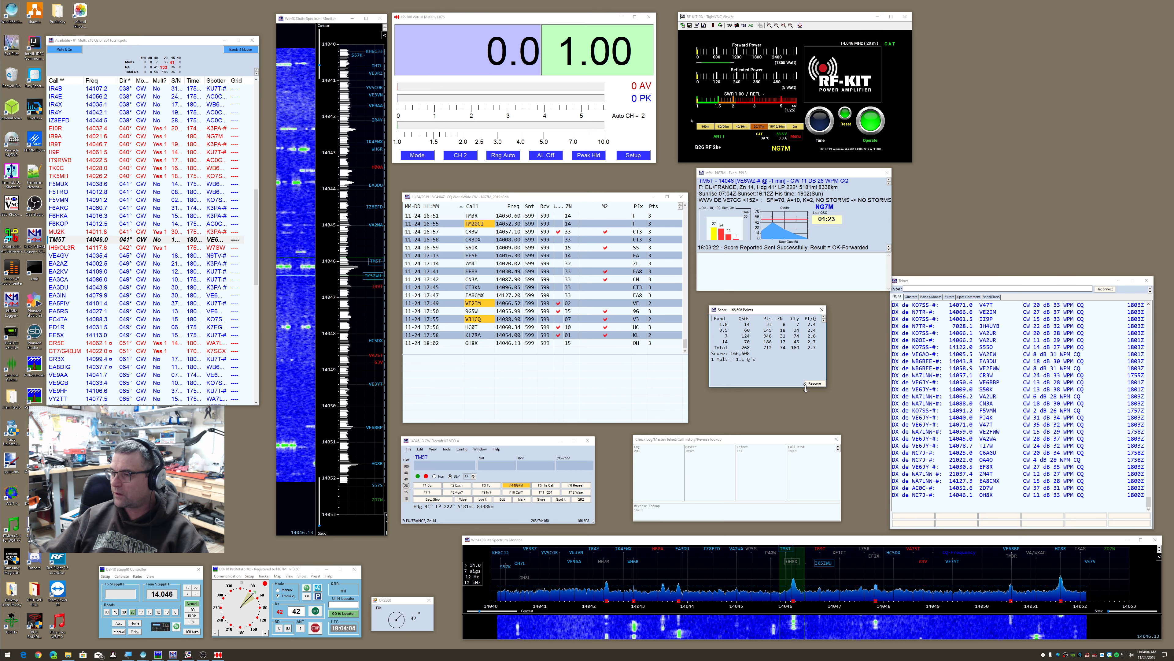
pyautogui.click(806, 385)
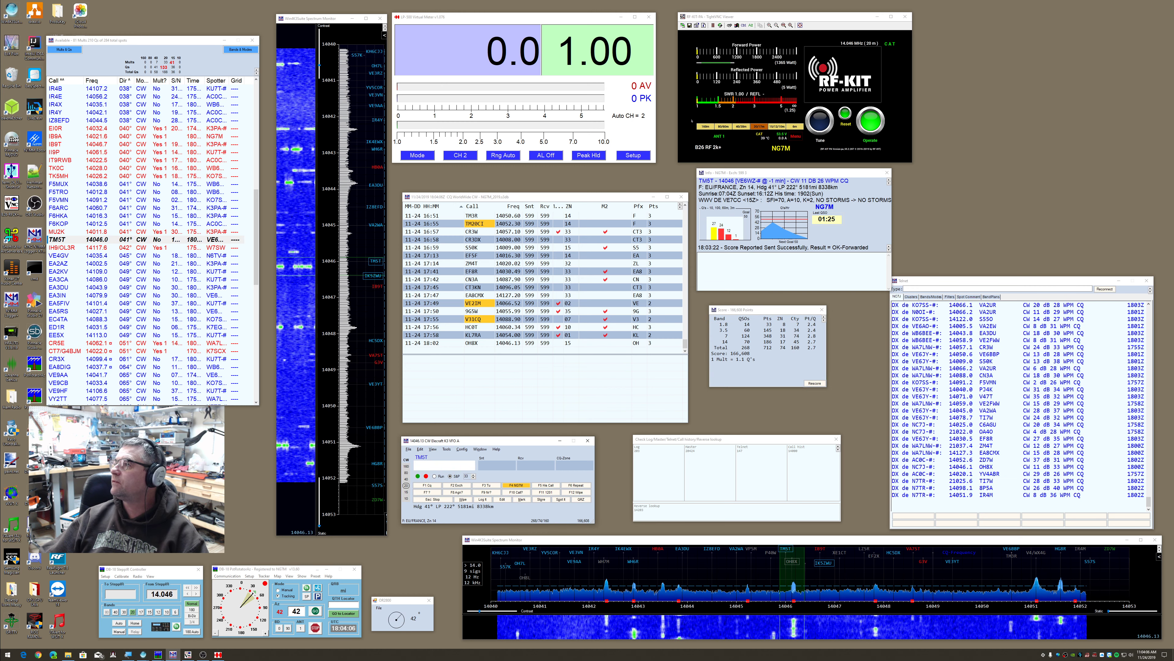